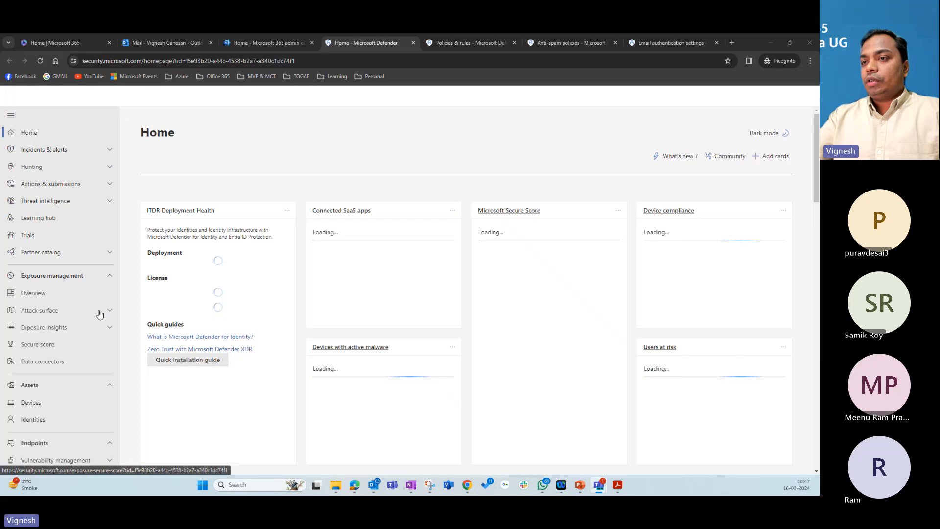
# Step: Go through Policies & rules to the Threat policies page and scroll through its listings
pyautogui.scroll(-7, 88, 312)
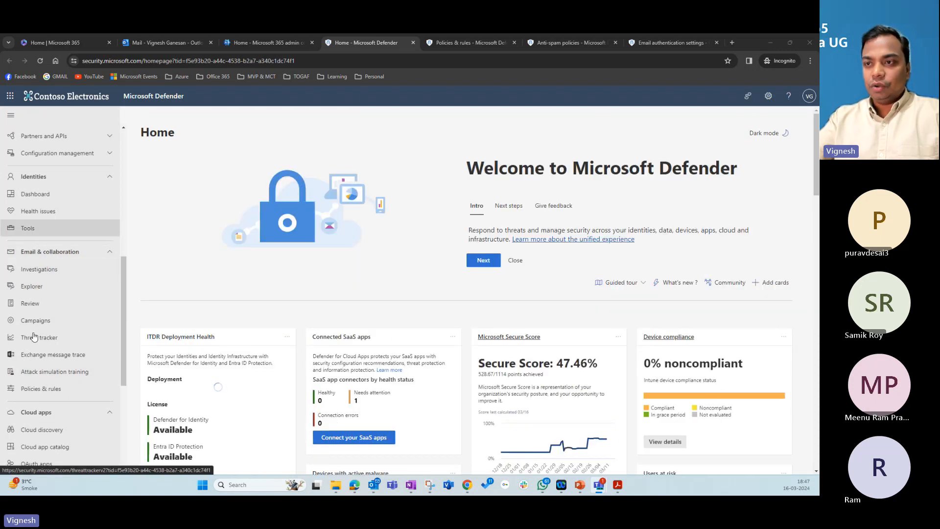
pyautogui.click(44, 388)
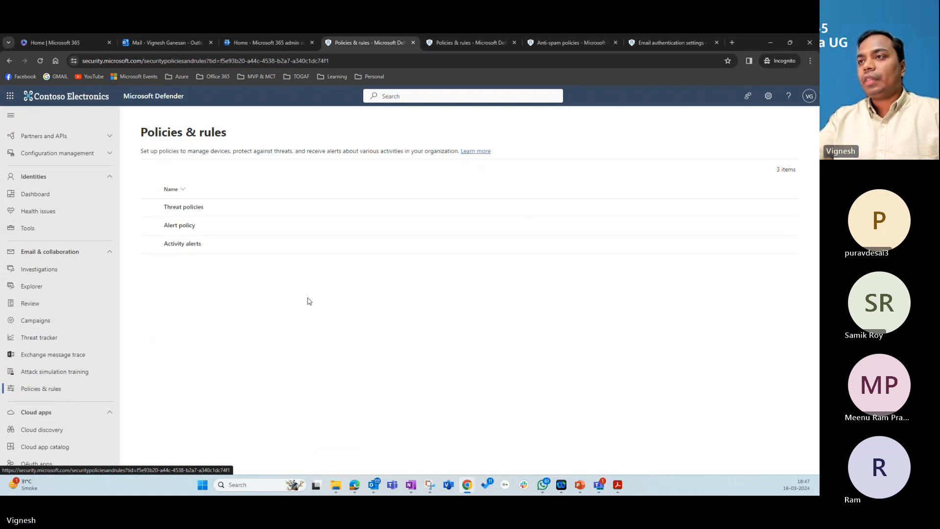
pyautogui.click(198, 208)
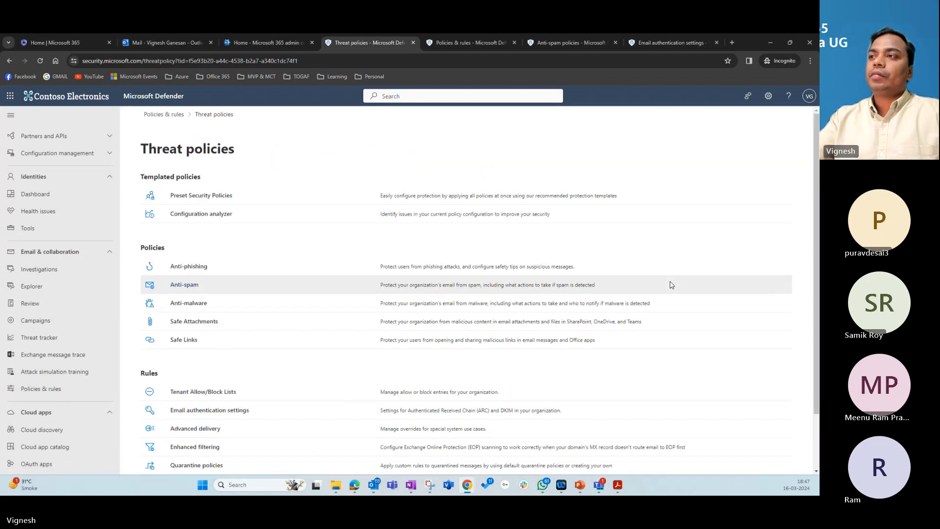
pyautogui.scroll(-2, 262, 246)
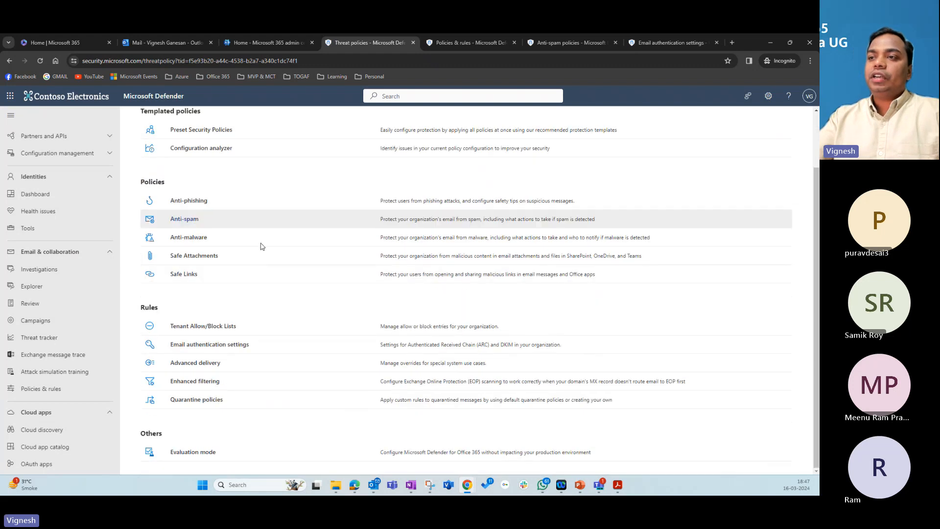
pyautogui.scroll(2, 262, 246)
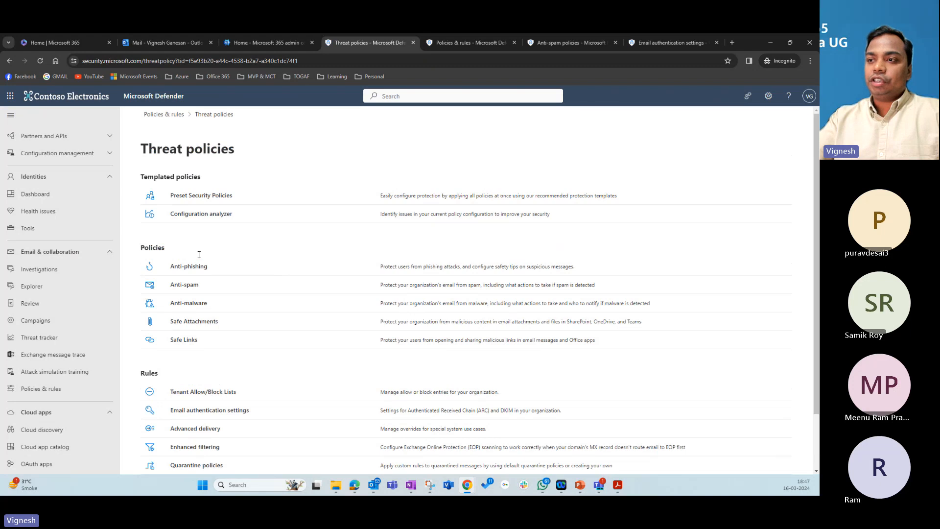
pyautogui.scroll(-2, 216, 371)
pyautogui.scroll(2, 287, 371)
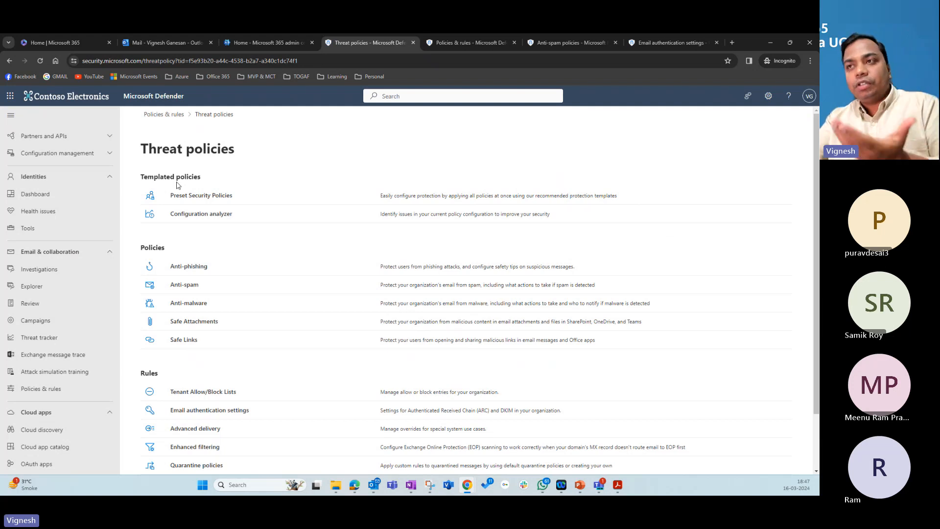
# Step: Open Preset security policies and dismiss the 'Learn about preset security policies' panel
pyautogui.click(195, 197)
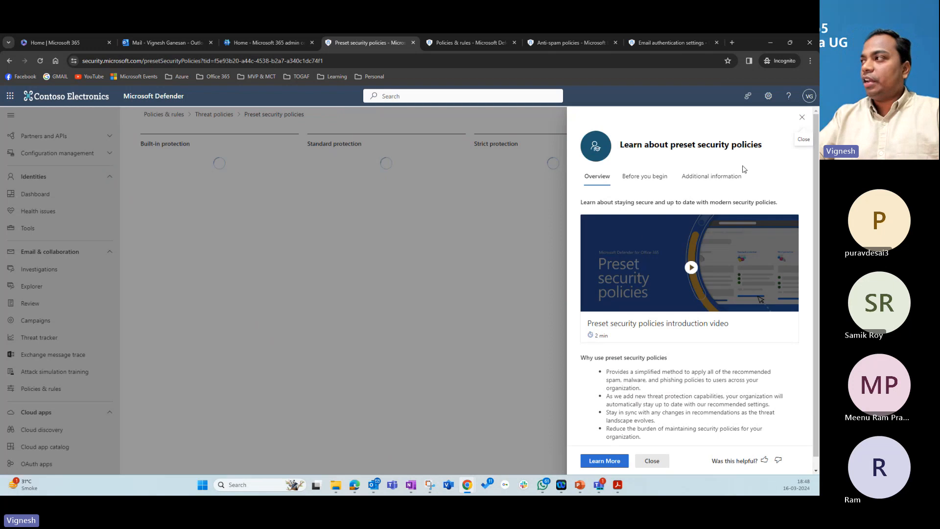
pyautogui.click(803, 119)
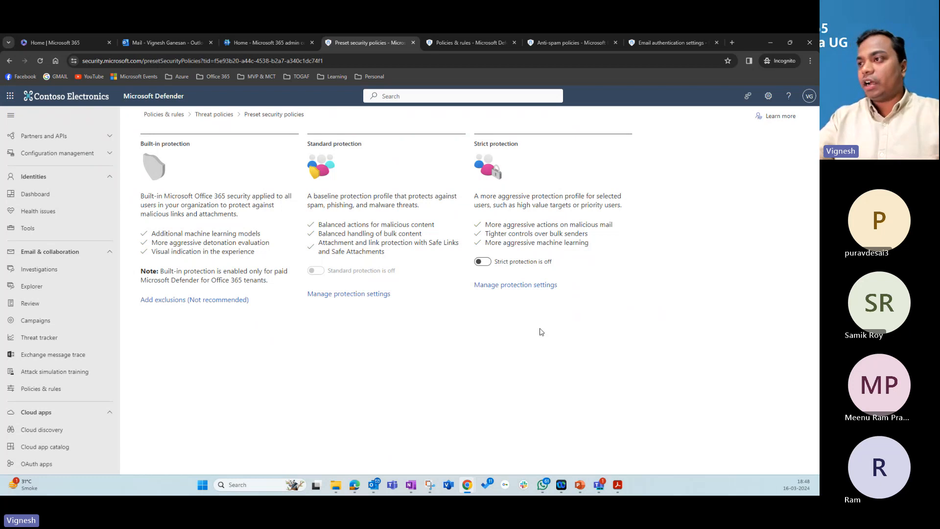
# Step: Open Standard protection's Manage protection settings wizard, cancelling and reopening it once
pyautogui.click(360, 295)
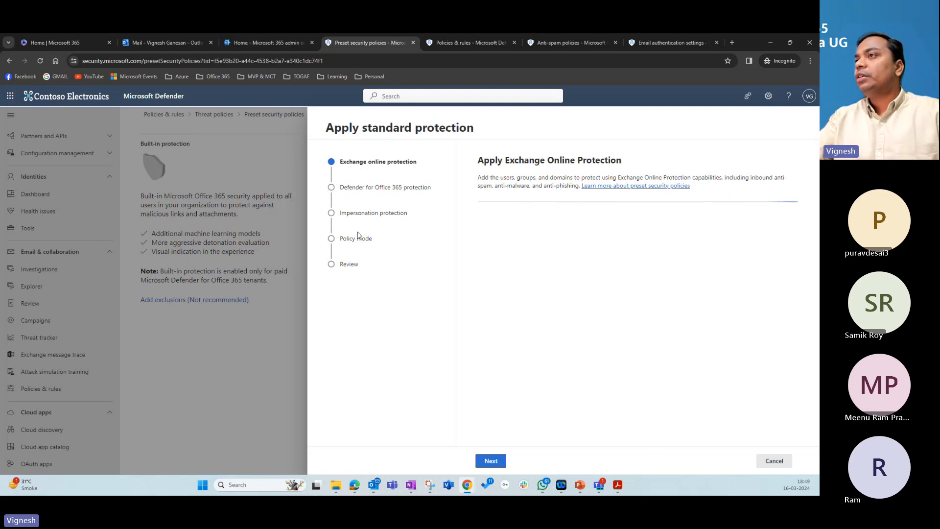
pyautogui.hotkey('ctrl', 'l')
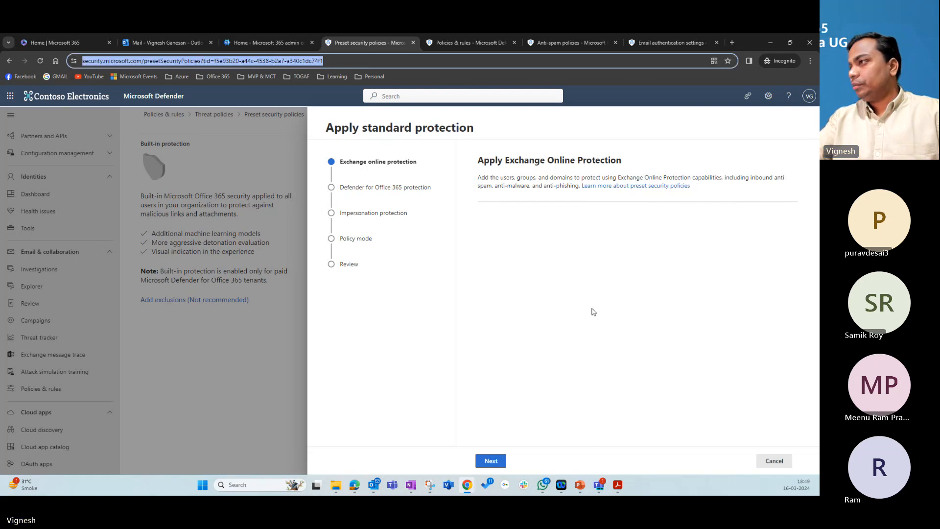
pyautogui.click(488, 461)
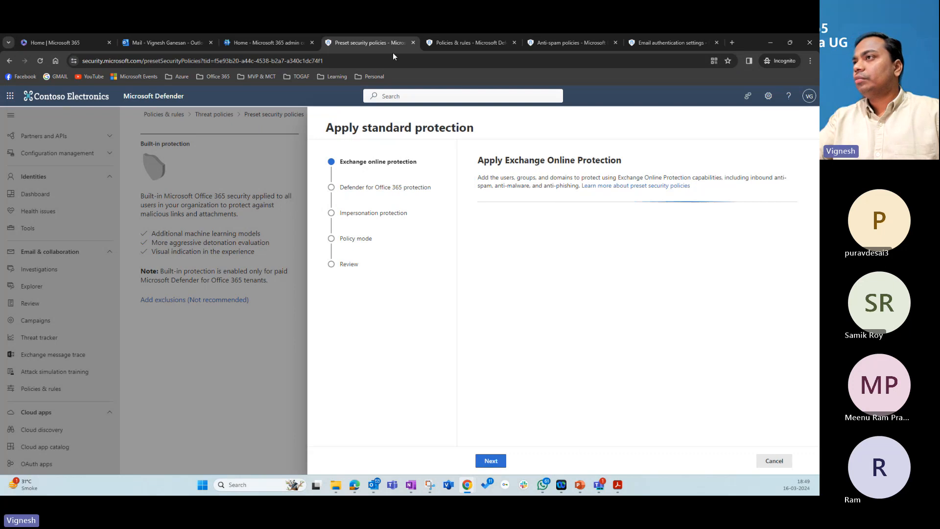
pyautogui.click(768, 464)
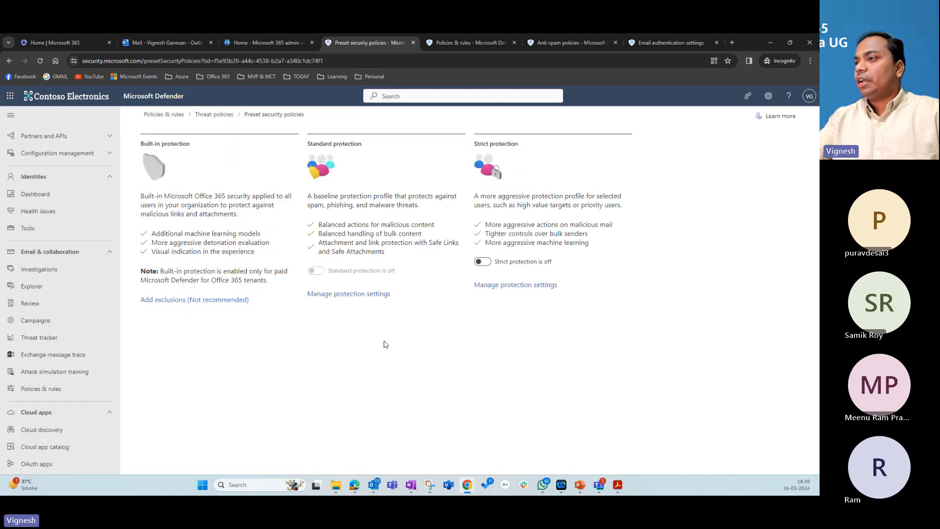
pyautogui.click(350, 295)
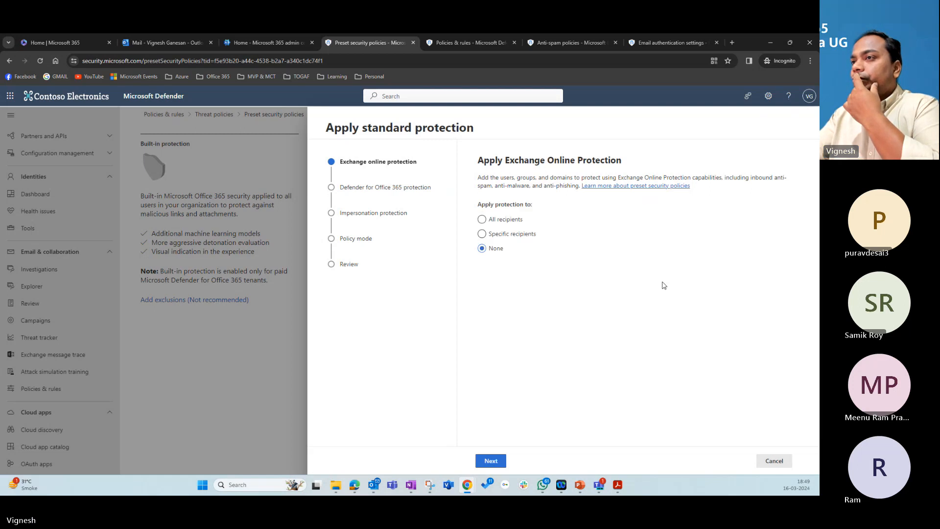
# Step: Apply Exchange Online Protection and Defender for Office 365 protection to All recipients
pyautogui.click(513, 225)
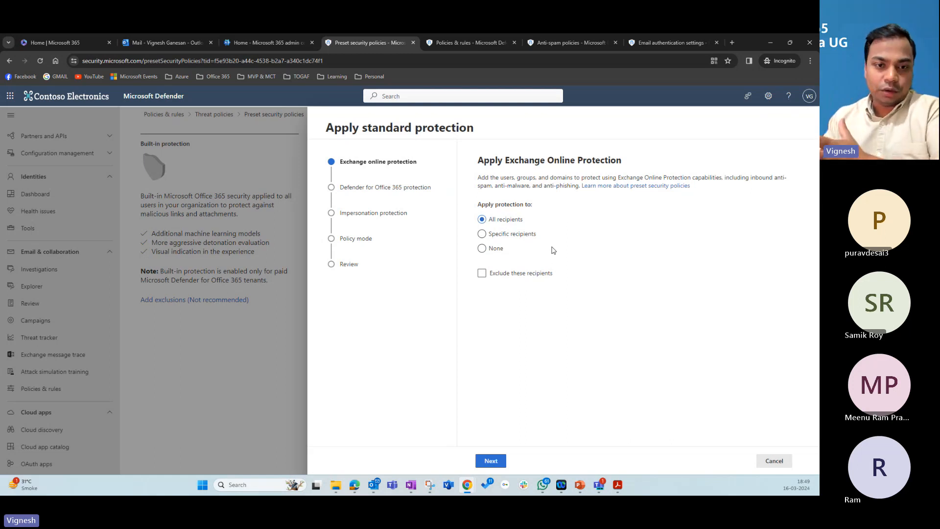
pyautogui.click(496, 463)
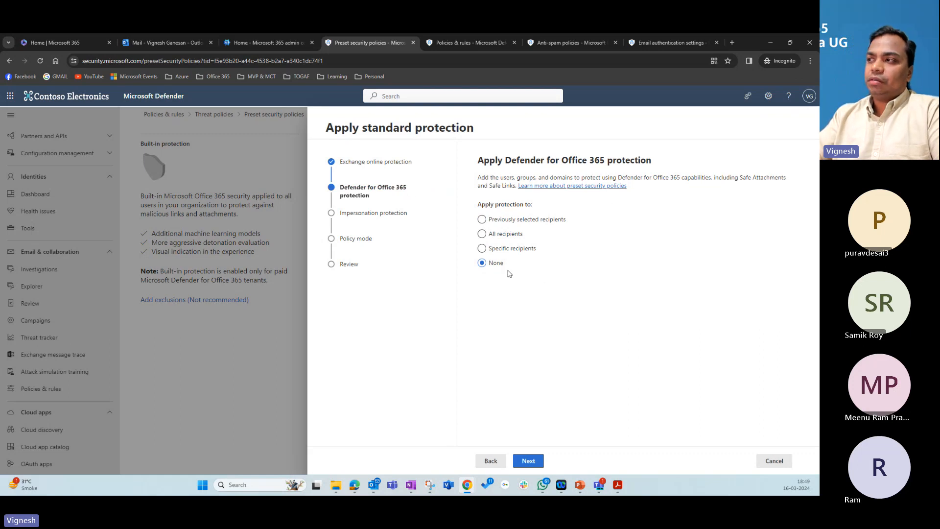
pyautogui.click(482, 234)
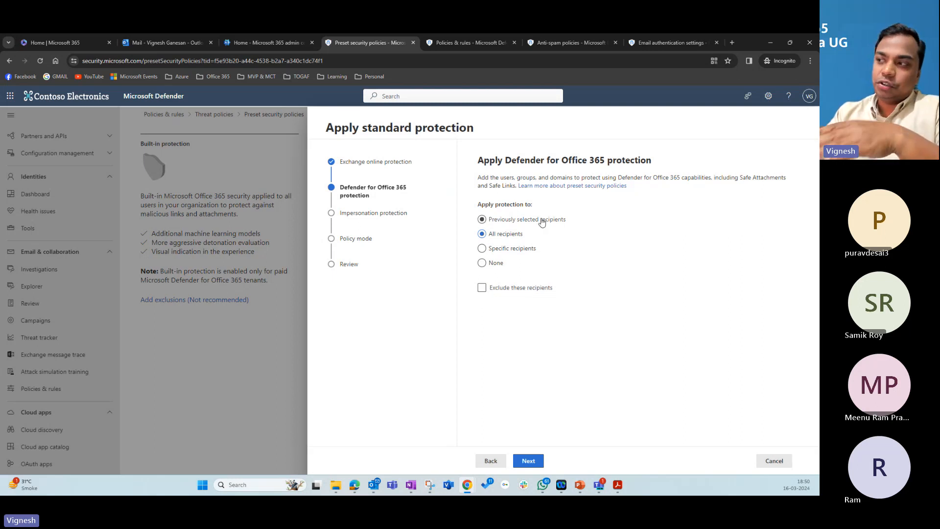
pyautogui.click(529, 461)
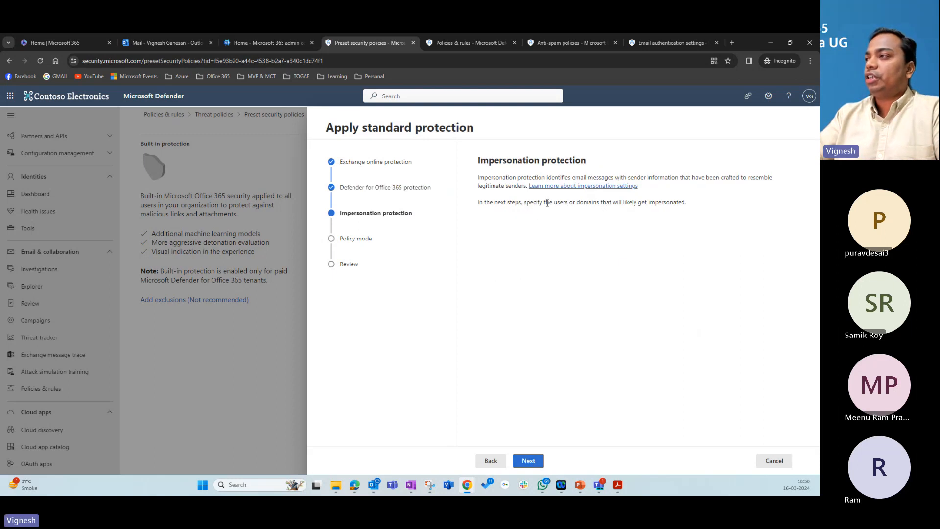
# Step: Try adding a protected user by typing a name and email domain, dismissing the invalid email errors
pyautogui.click(529, 461)
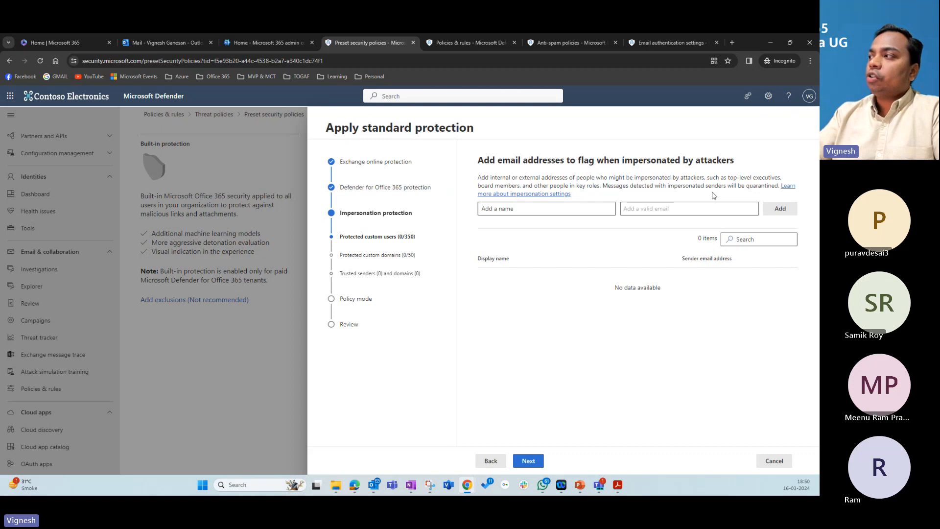
pyautogui.click(498, 207)
pyautogui.write('vi')
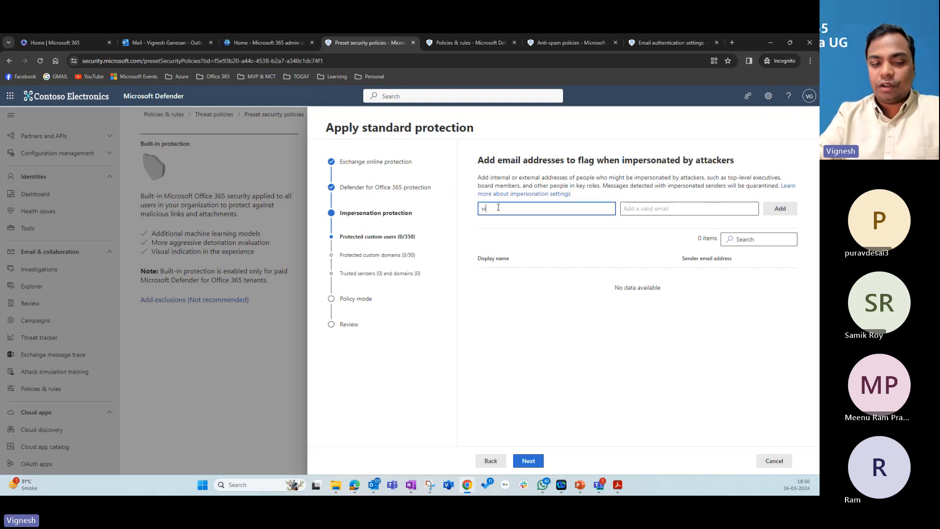
pyautogui.press('BackSpace')
pyautogui.press('BackSpace')
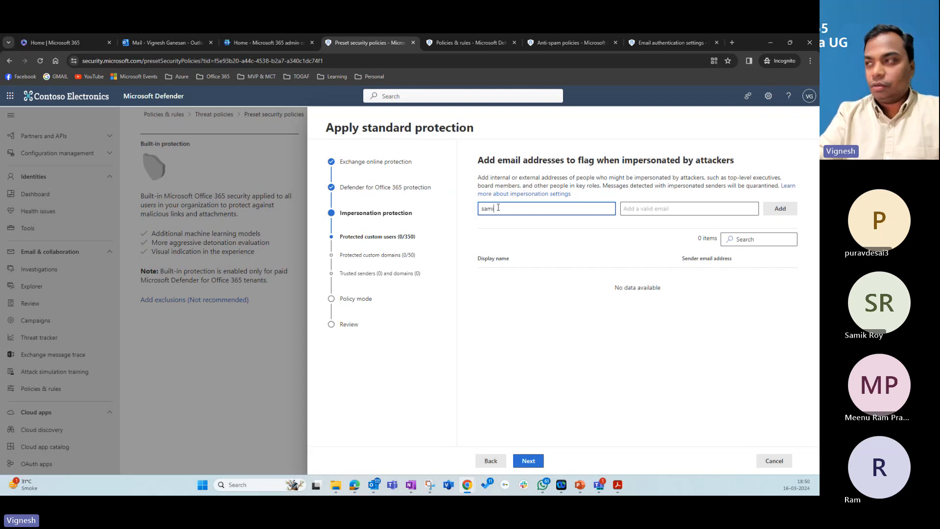
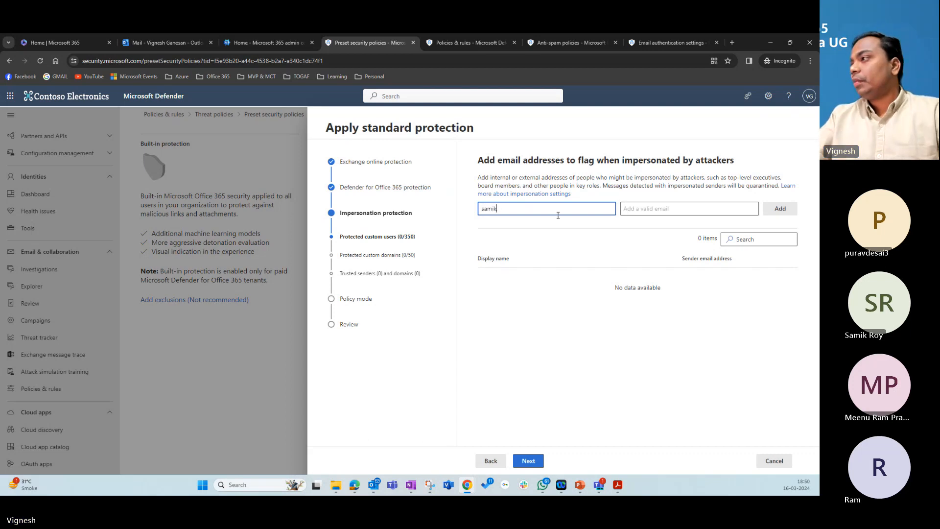
pyautogui.click(778, 208)
pyautogui.click(525, 256)
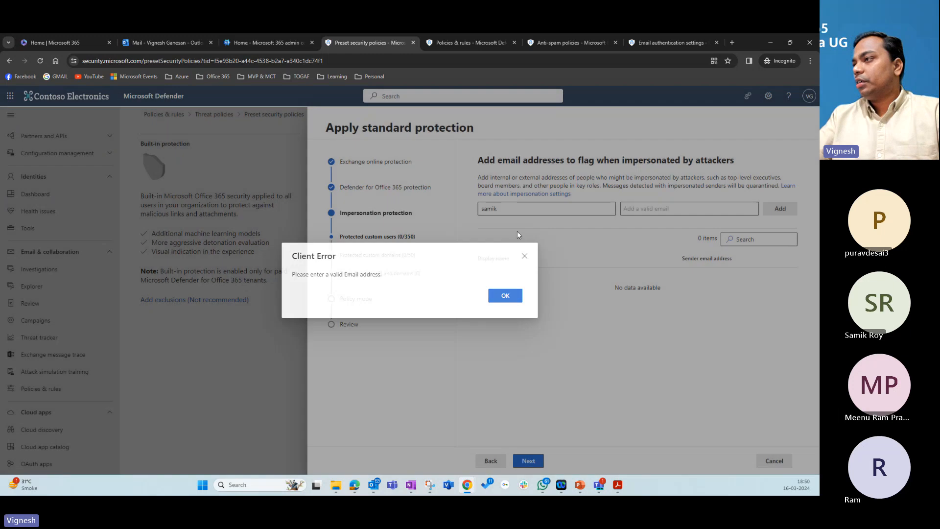
pyautogui.click(507, 208)
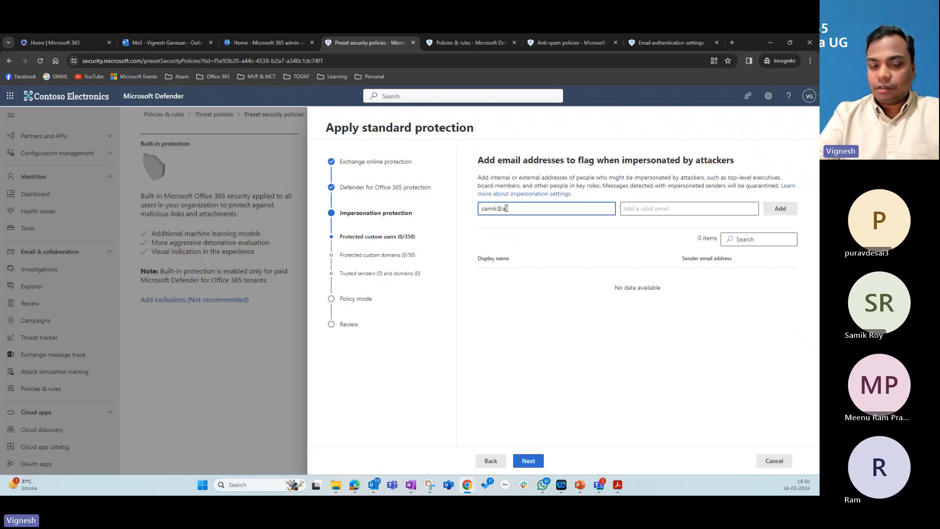
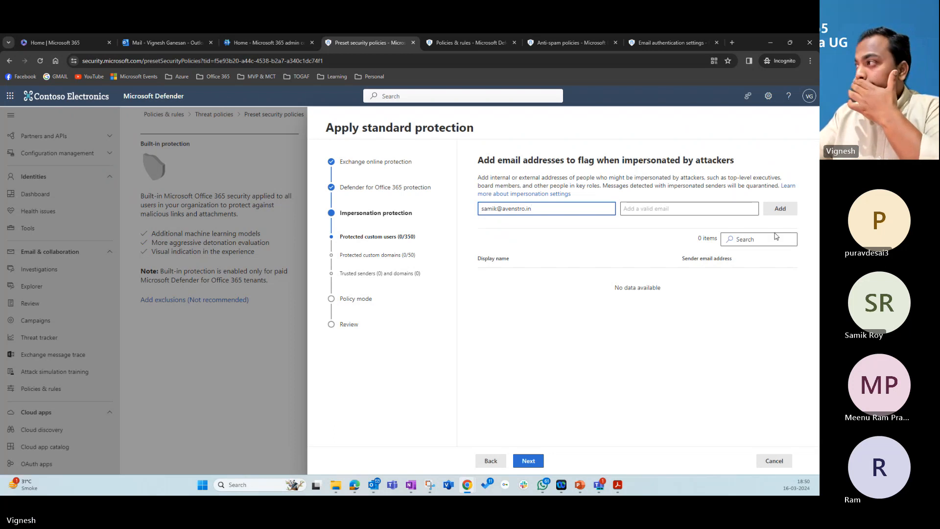
pyautogui.click(775, 209)
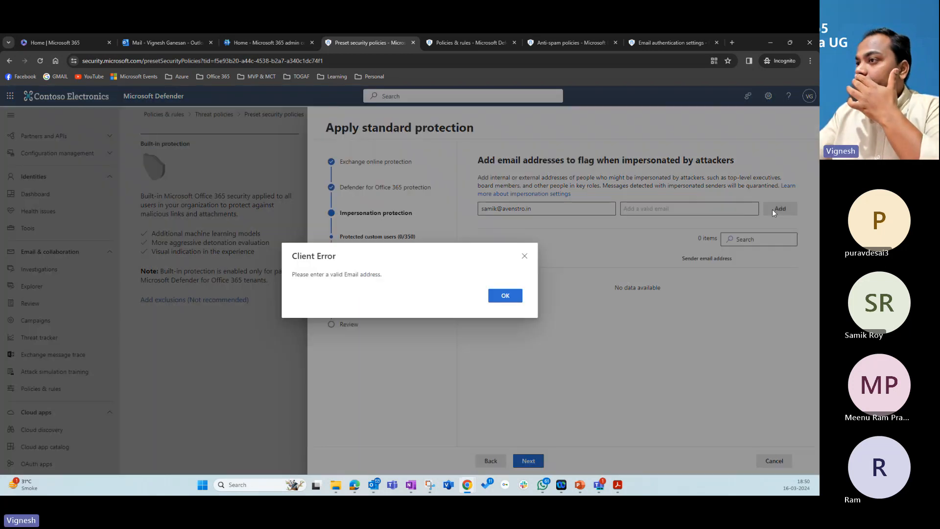
pyautogui.click(525, 256)
# Step: Pick the suggested contact, add it to the impersonation-protected users, and continue to protected domains
pyautogui.click(584, 209)
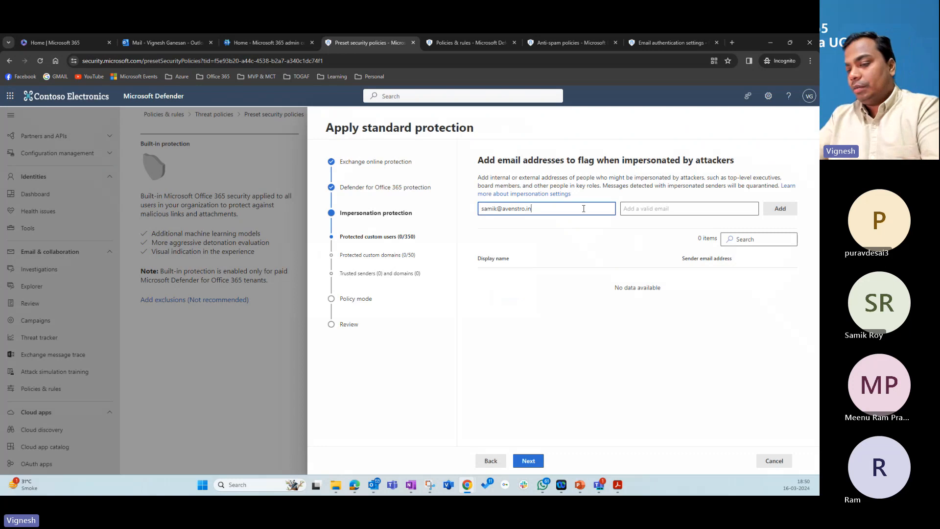
pyautogui.press('BackSpace')
pyautogui.press('BackSpace')
pyautogui.press('BackSpace')
pyautogui.press('BackSpace')
pyautogui.press('BackSpace')
pyautogui.press('BackSpace')
pyautogui.press('BackSpace')
pyautogui.press('BackSpace')
pyautogui.press('BackSpace')
pyautogui.press('BackSpace')
pyautogui.press('BackSpace')
pyautogui.press('BackSpace')
pyautogui.press('BackSpace')
pyautogui.press('BackSpace')
pyautogui.press('BackSpace')
pyautogui.press('BackSpace')
pyautogui.click(654, 208)
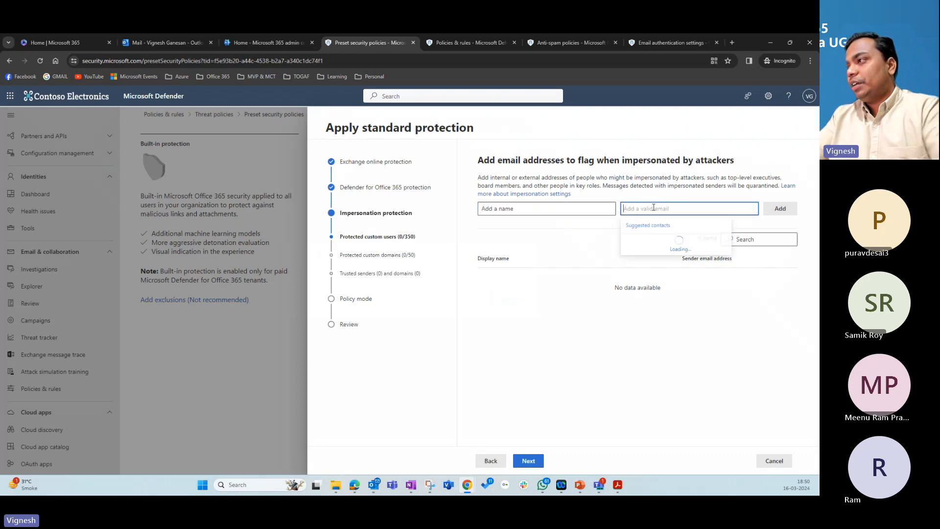
pyautogui.write('Sa')
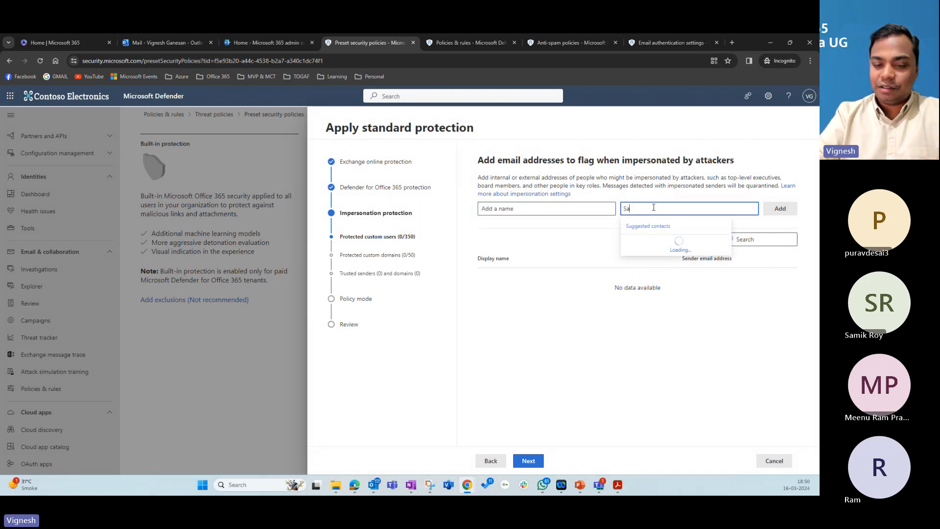
pyautogui.write('mik')
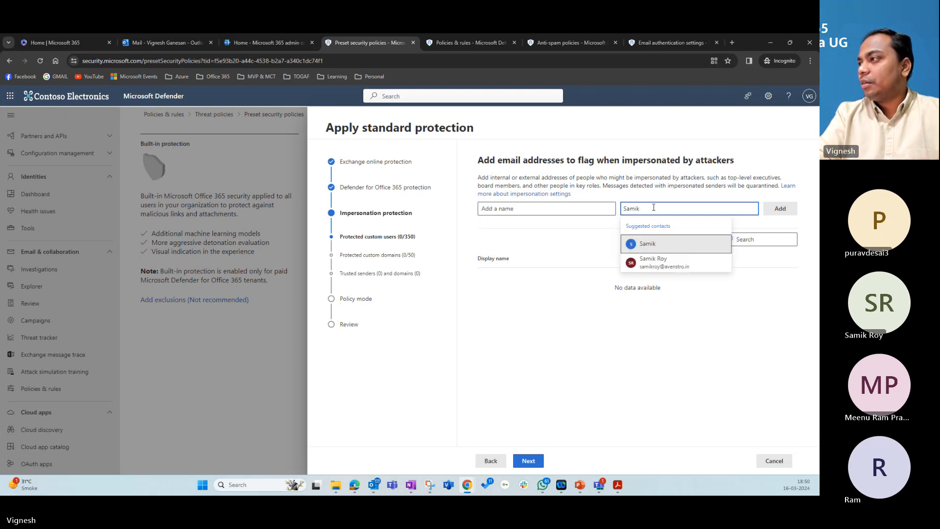
pyautogui.click(665, 263)
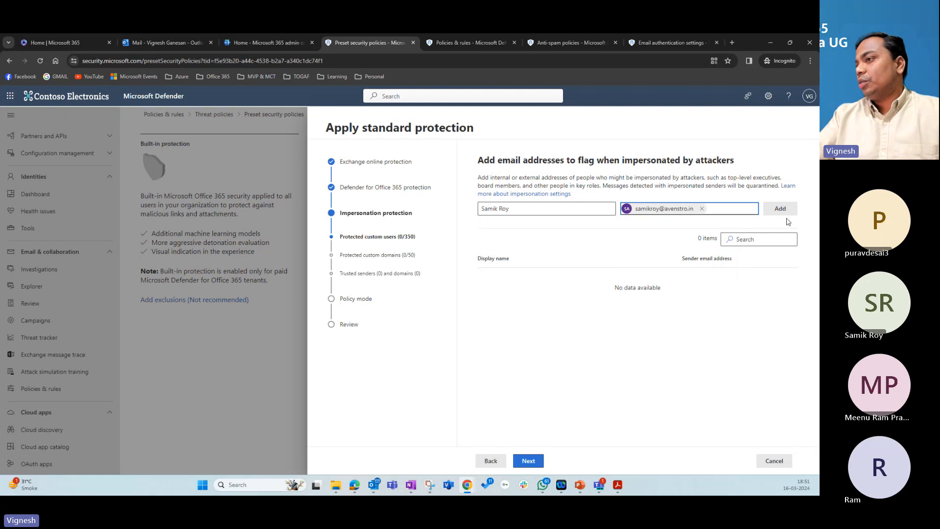
pyautogui.click(779, 209)
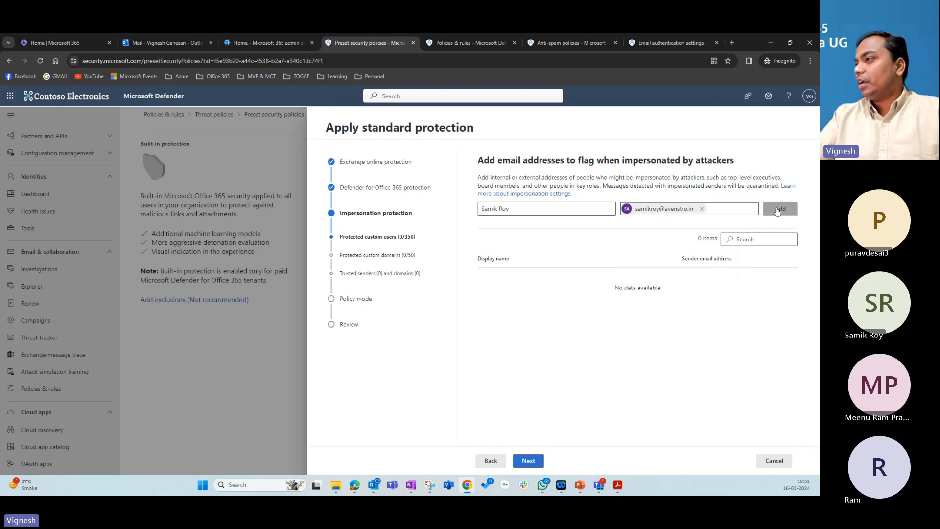
pyautogui.click(532, 461)
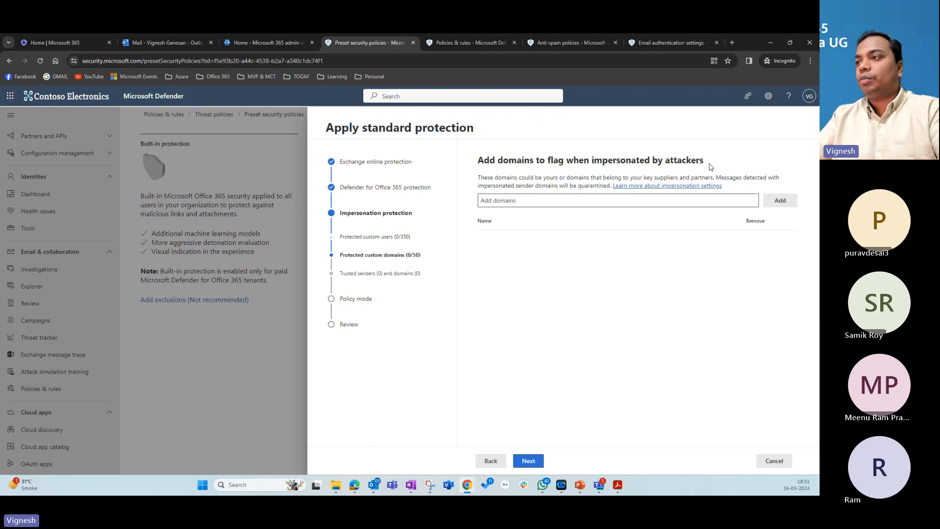
# Step: Skip the protected domains and trusted senders steps without entries to reach Policy mode
pyautogui.click(537, 462)
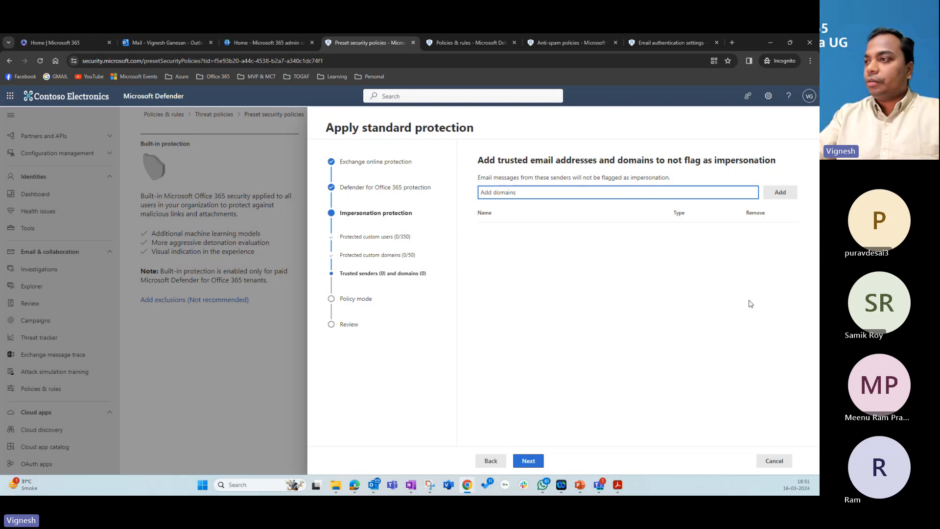
pyautogui.click(533, 462)
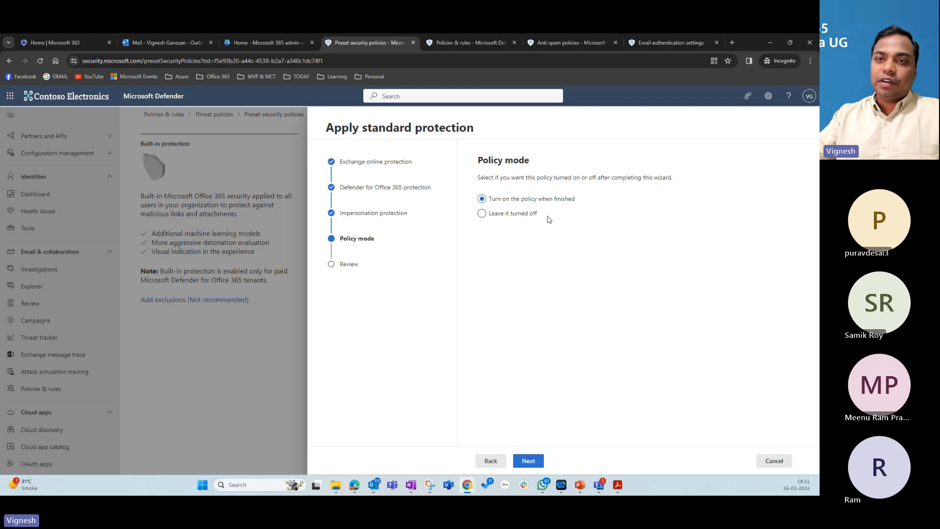
# Step: Cancel both the Standard and Strict protection wizards and return to Threat policies
pyautogui.click(774, 461)
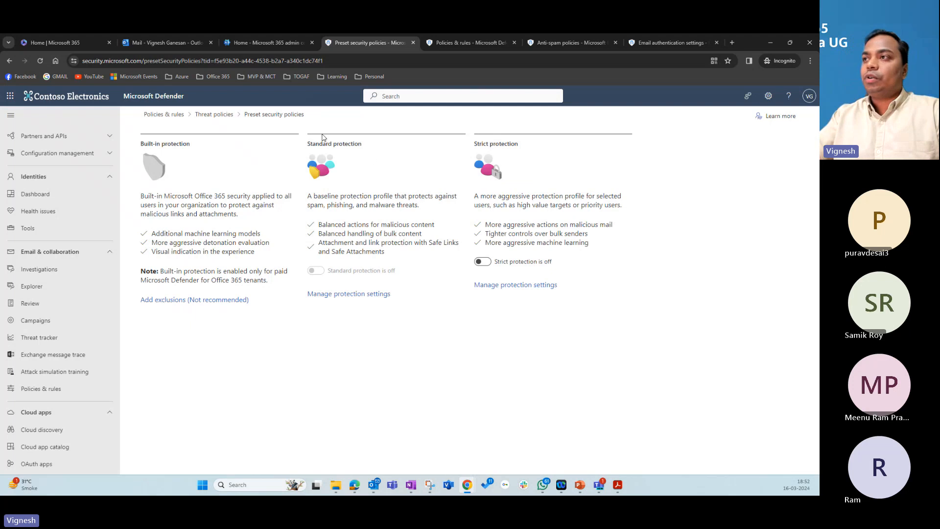
pyautogui.click(515, 290)
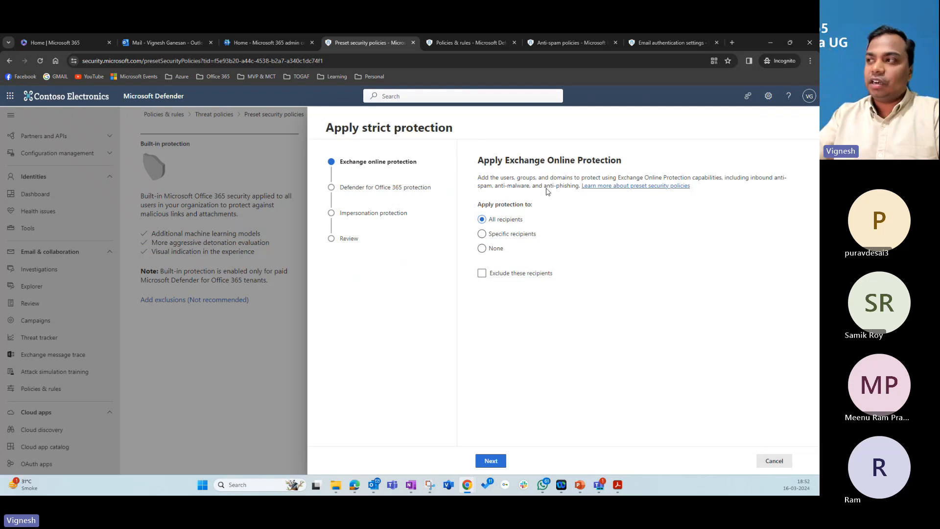
pyautogui.click(777, 461)
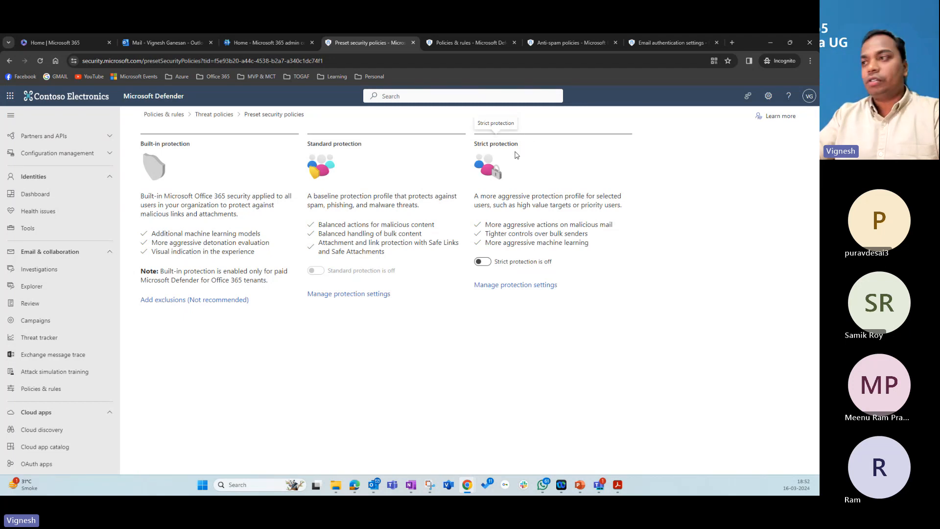
pyautogui.click(212, 117)
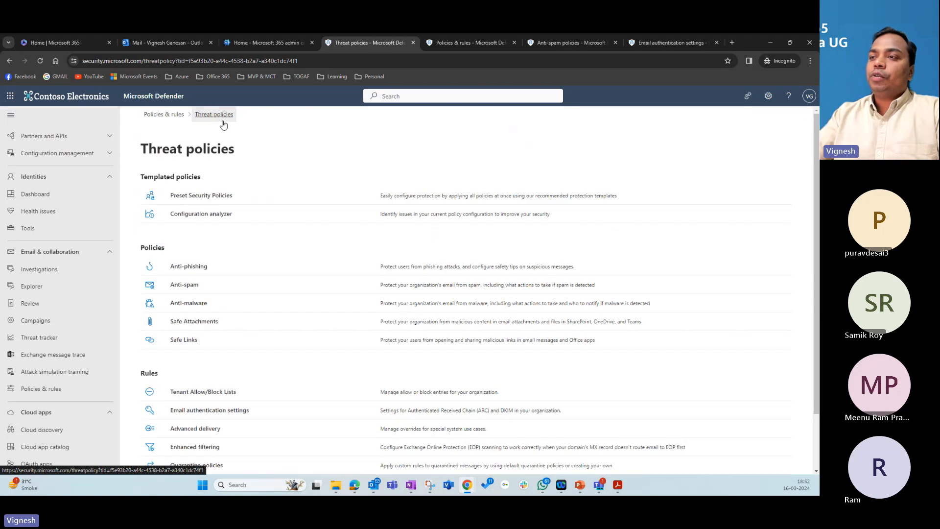
# Step: Open the Configuration analyzer and show its Strict recommendations
pyautogui.click(194, 215)
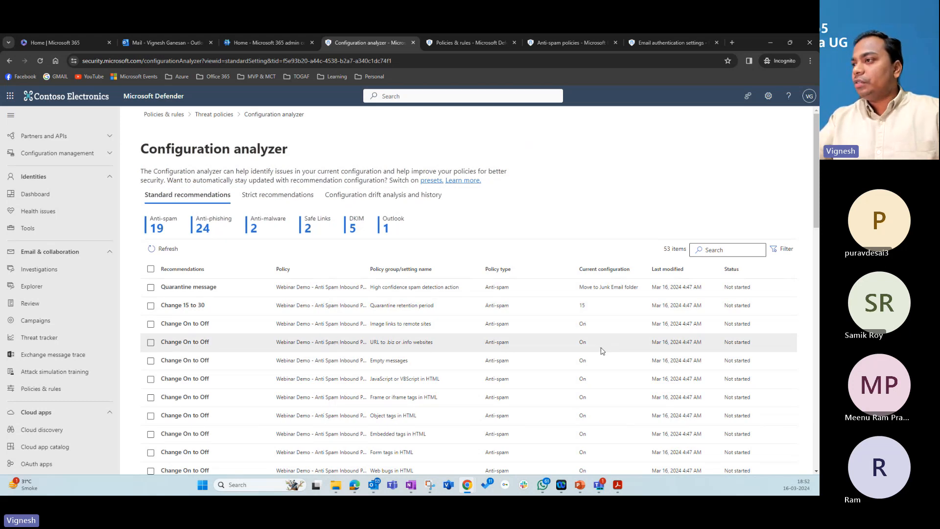
pyautogui.scroll(-2, 603, 350)
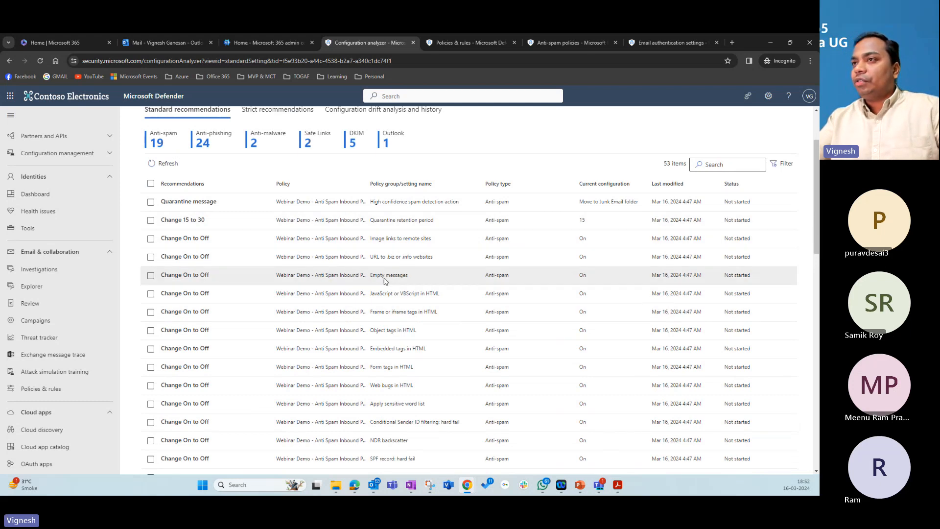
pyautogui.scroll(2, 386, 279)
pyautogui.click(265, 197)
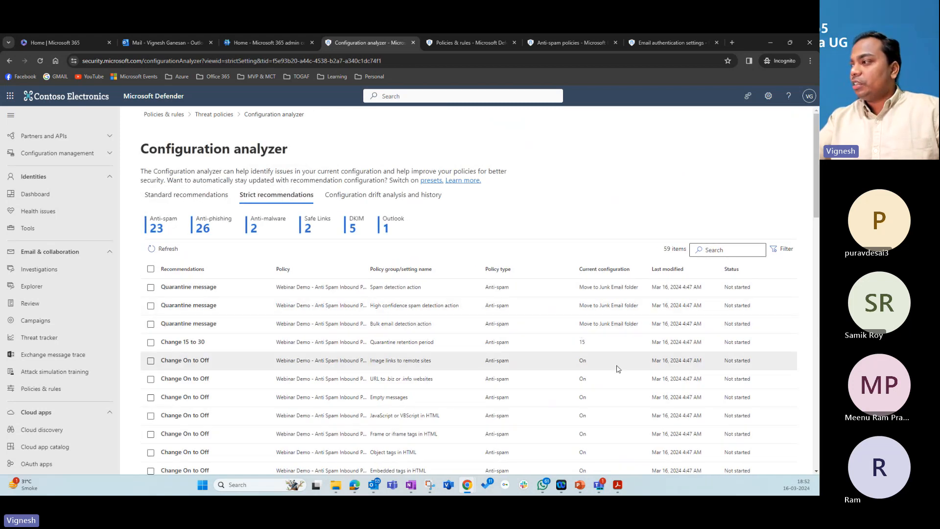
pyautogui.scroll(-3, 616, 368)
# Step: Inspect the first Quarantine message recommendation and its Webinar Demo anti-spam policy, then close the details
pyautogui.click(187, 165)
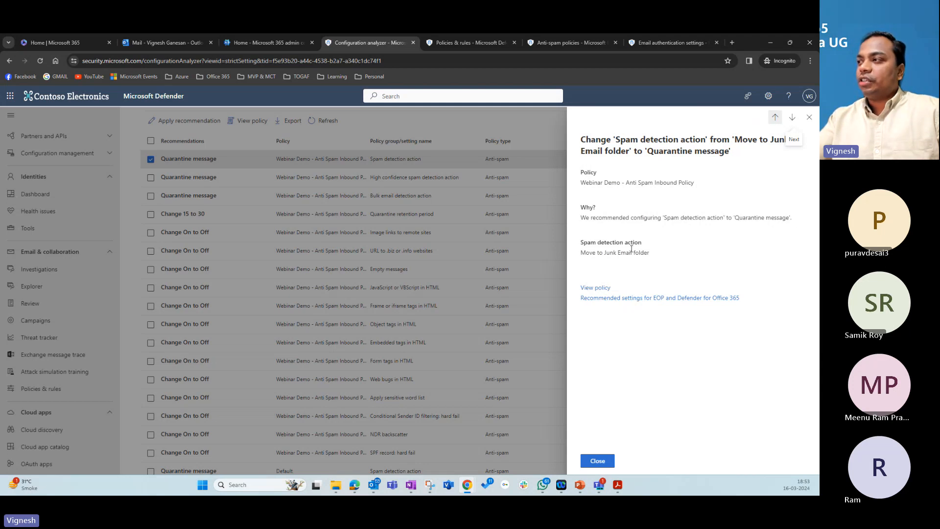
pyautogui.click(596, 288)
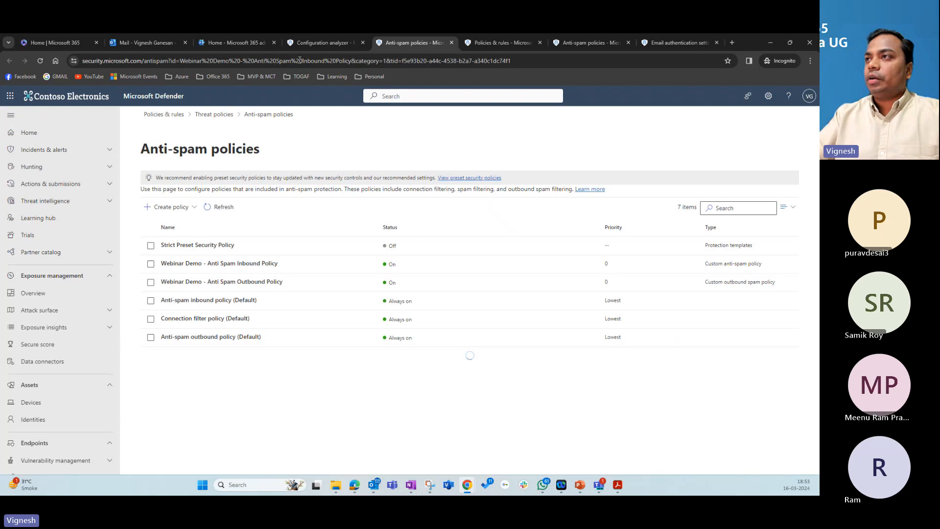
pyautogui.click(322, 42)
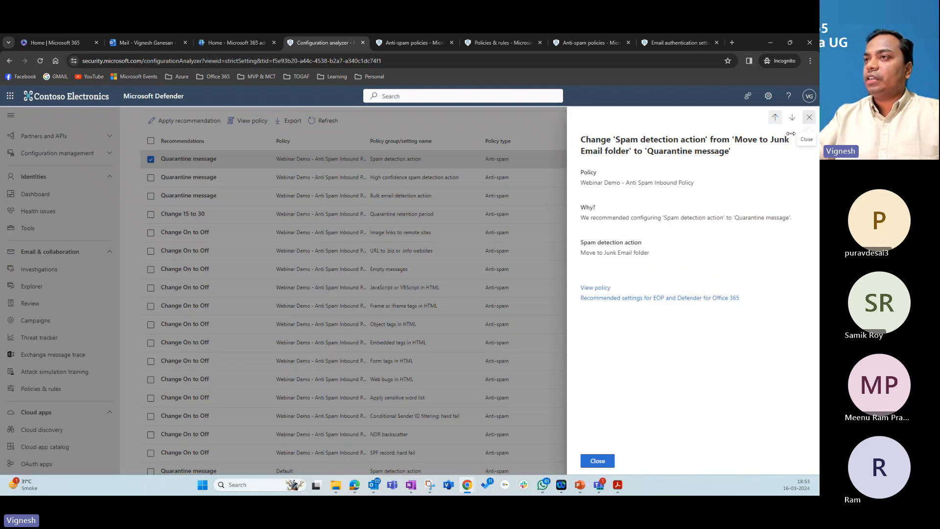
pyautogui.click(809, 118)
pyautogui.scroll(-5, 455, 294)
pyautogui.scroll(10, 454, 295)
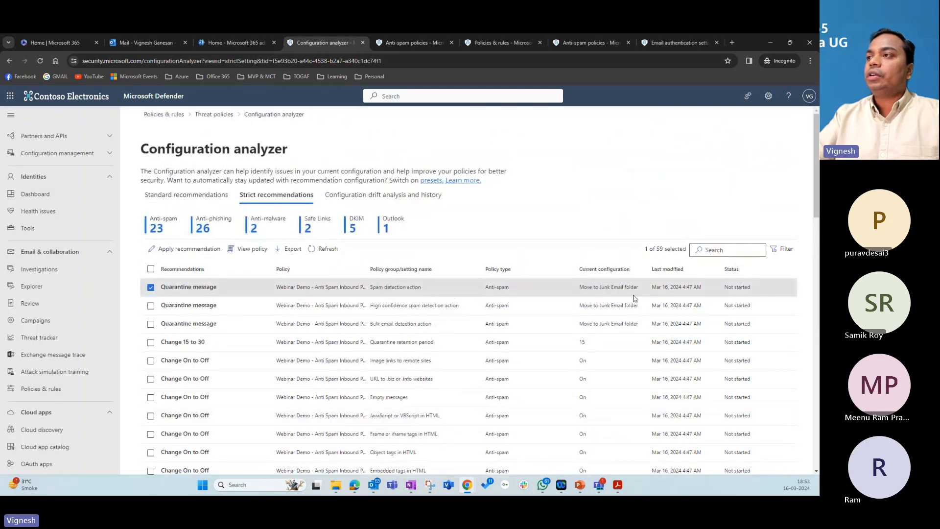
# Step: Switch to Configuration drift analysis and history and scroll through the 138 setting changes
pyautogui.click(359, 199)
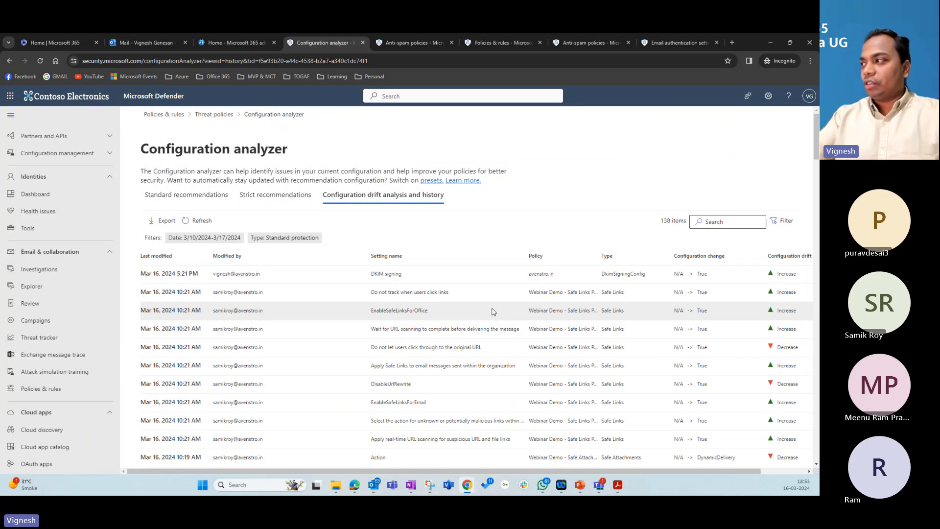
pyautogui.scroll(-1, 604, 339)
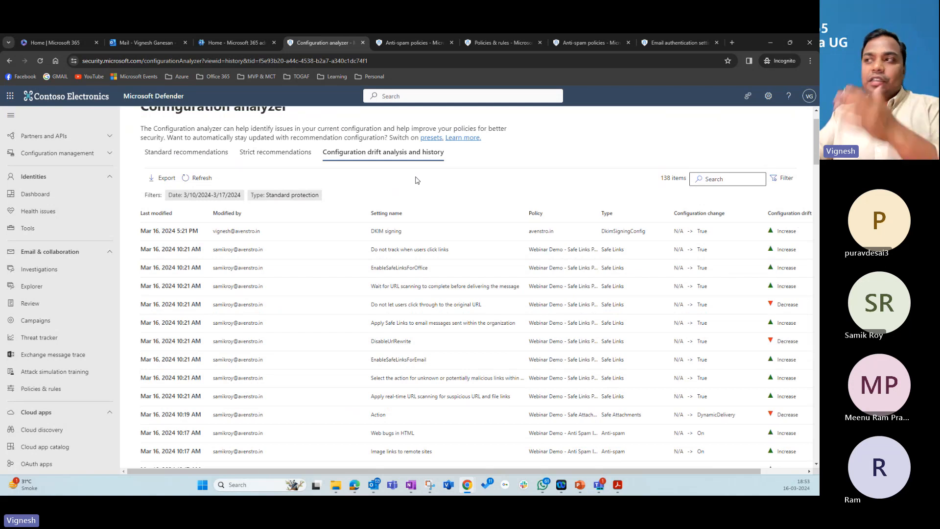
pyautogui.scroll(-3, 444, 286)
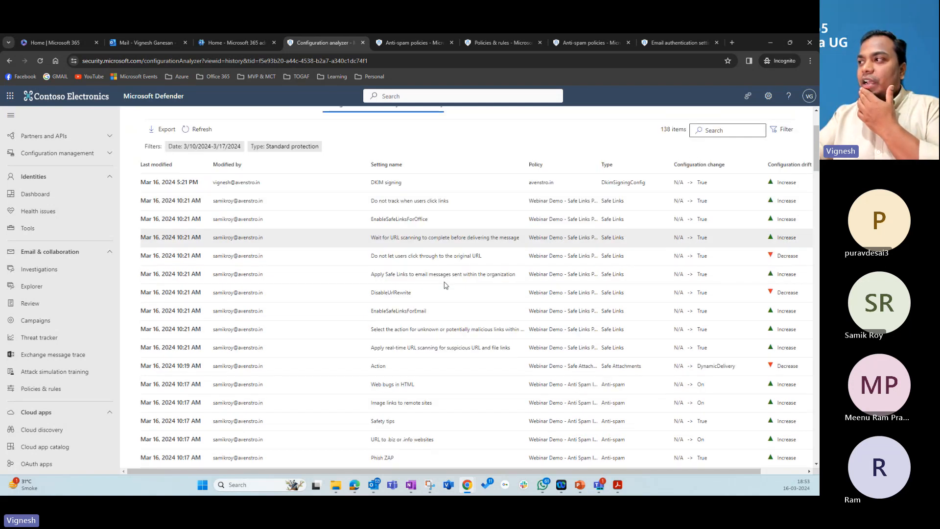
pyautogui.scroll(4, 444, 285)
pyautogui.scroll(-7, 562, 298)
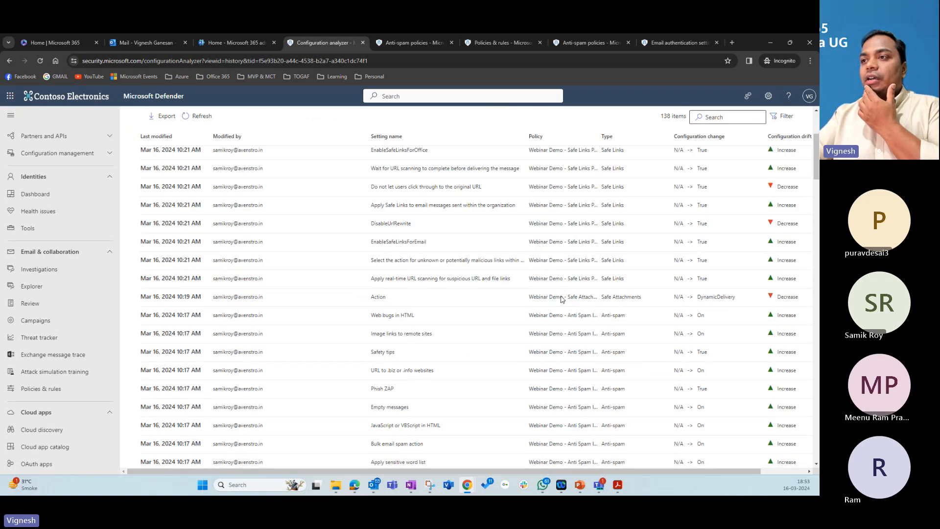
pyautogui.scroll(-4, 563, 301)
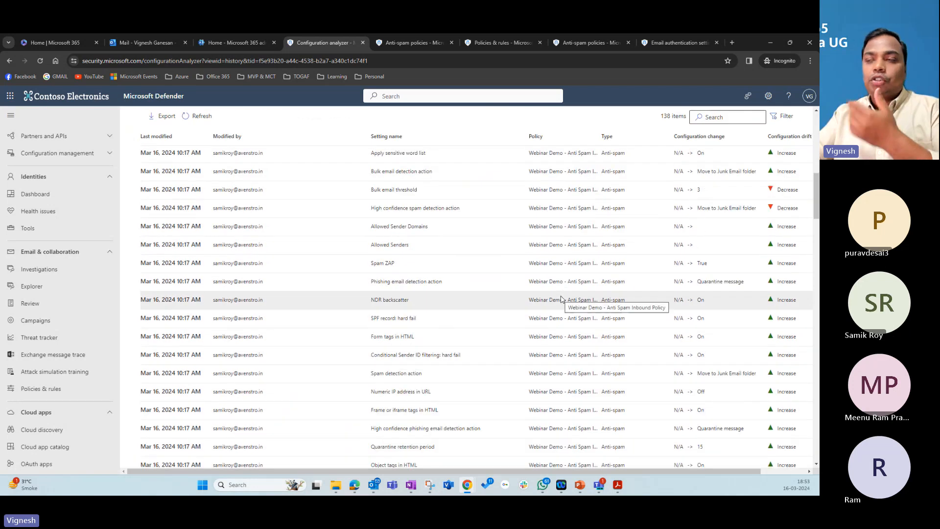
pyautogui.scroll(6, 407, 317)
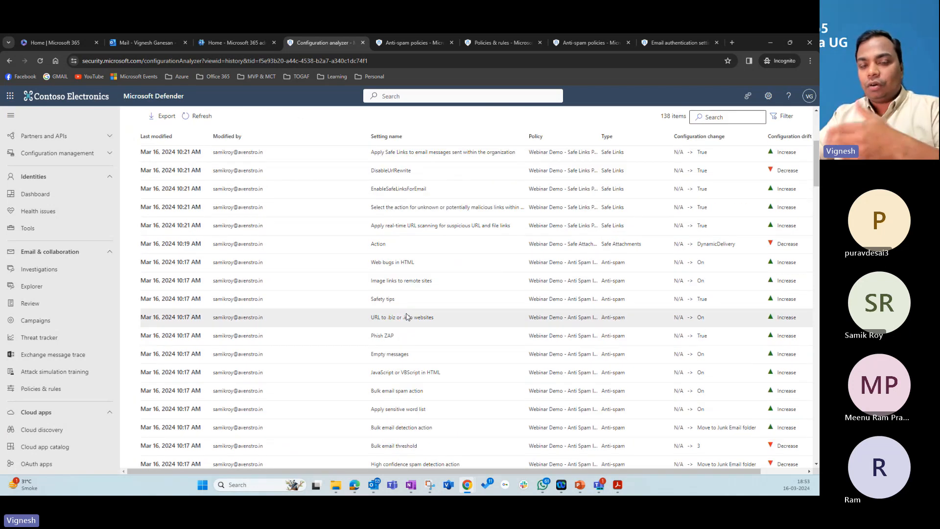
pyautogui.scroll(5, 407, 317)
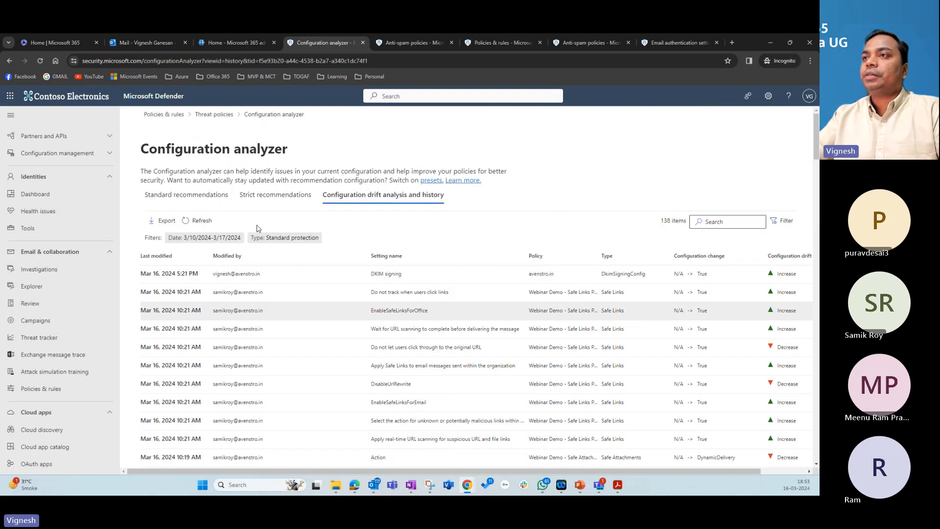
# Step: Return to Threat policies via the breadcrumb and scroll through the page
pyautogui.click(214, 114)
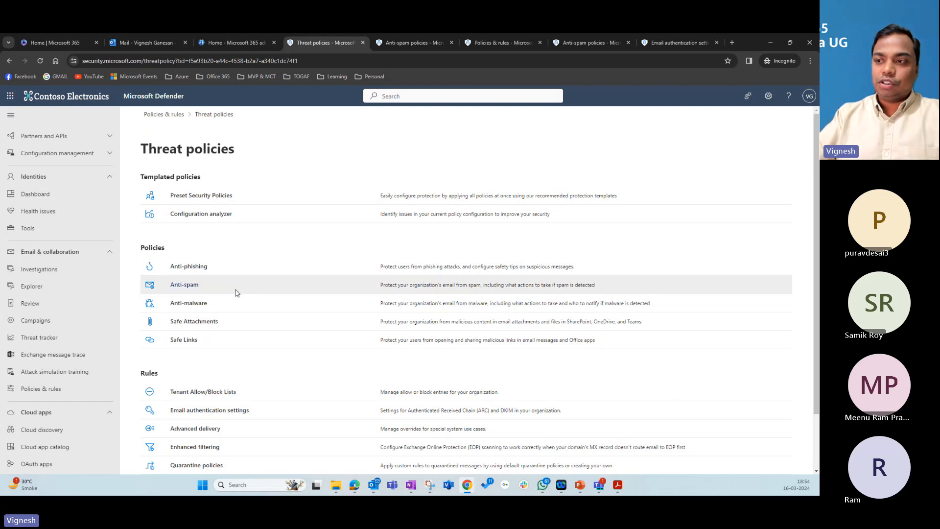
pyautogui.scroll(-1, 235, 292)
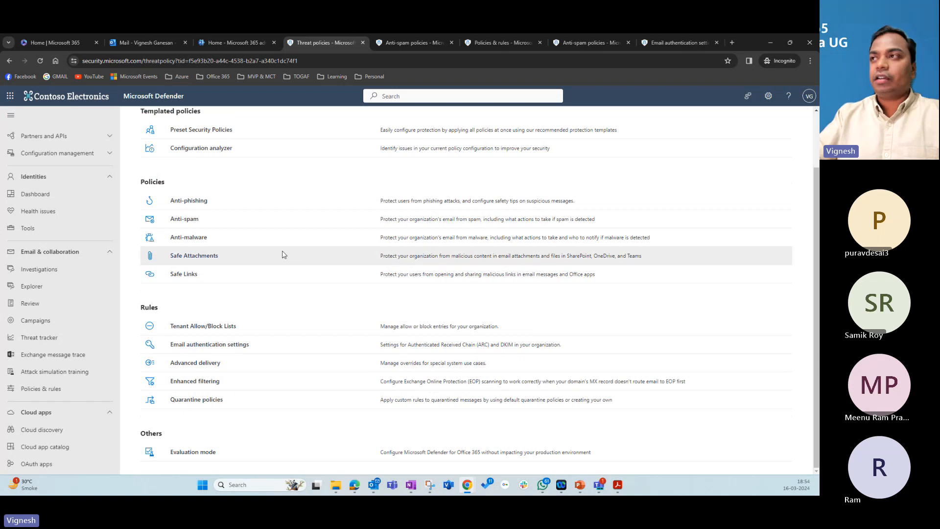
pyautogui.scroll(1, 282, 255)
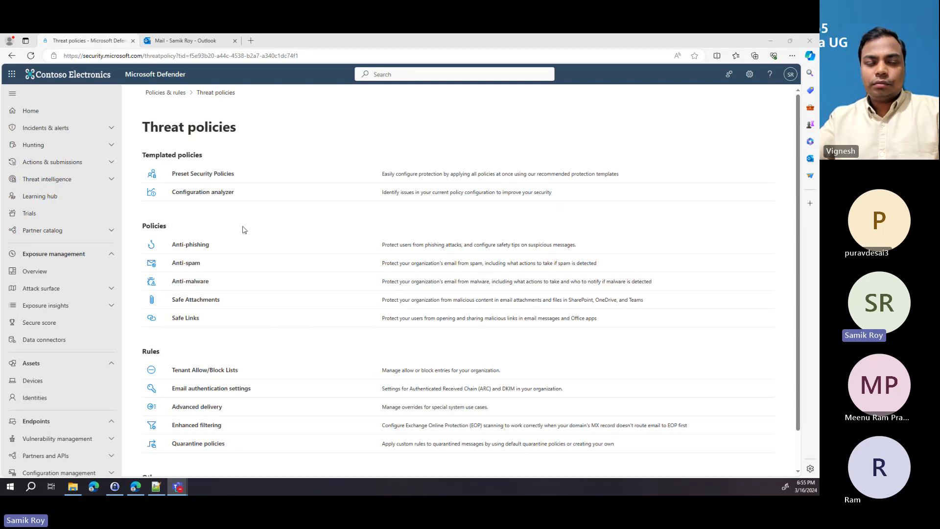
# Step: Open Anti-phishing, view the Webinar Demo - Anti Phishing Policy details, then close the flyout
pyautogui.click(207, 249)
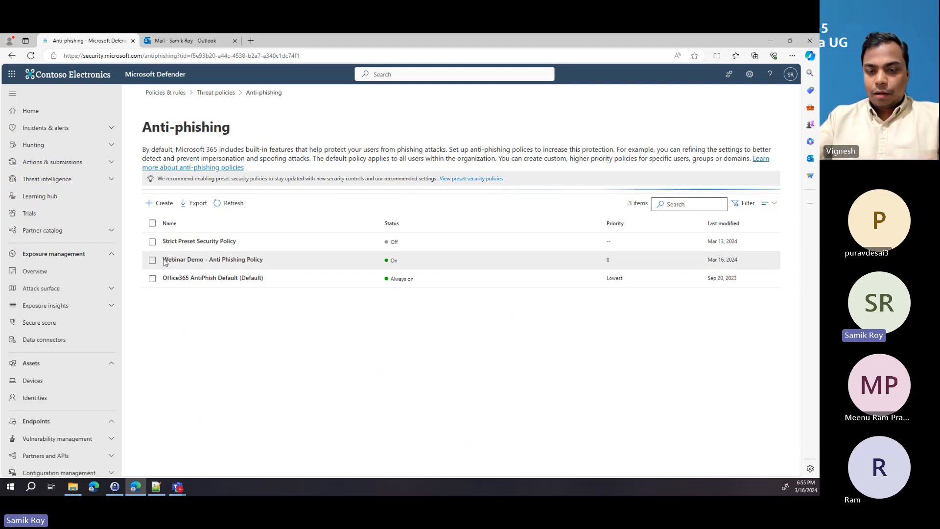
pyautogui.moveTo(163, 260)
pyautogui.mouseDown()
pyautogui.moveTo(264, 267)
pyautogui.moveTo(160, 278)
pyautogui.mouseUp()
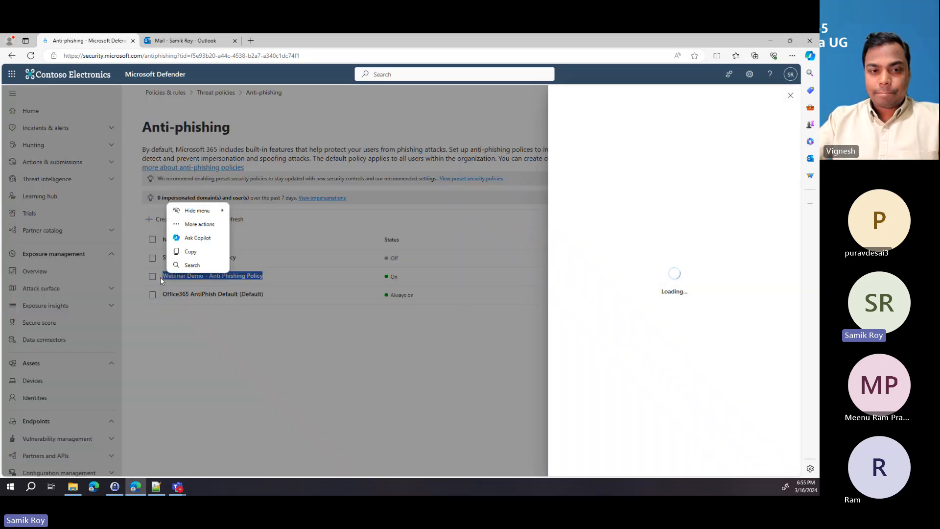
pyautogui.click(277, 212)
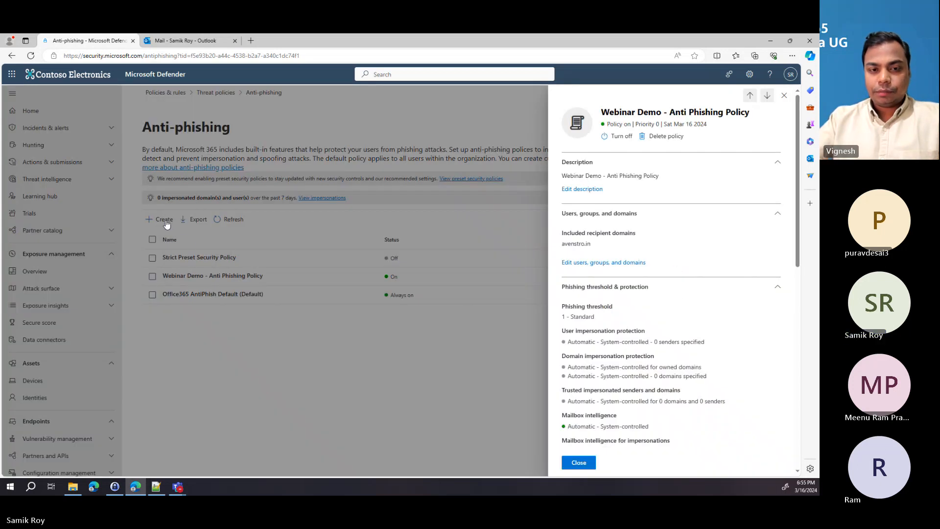
pyautogui.click(785, 95)
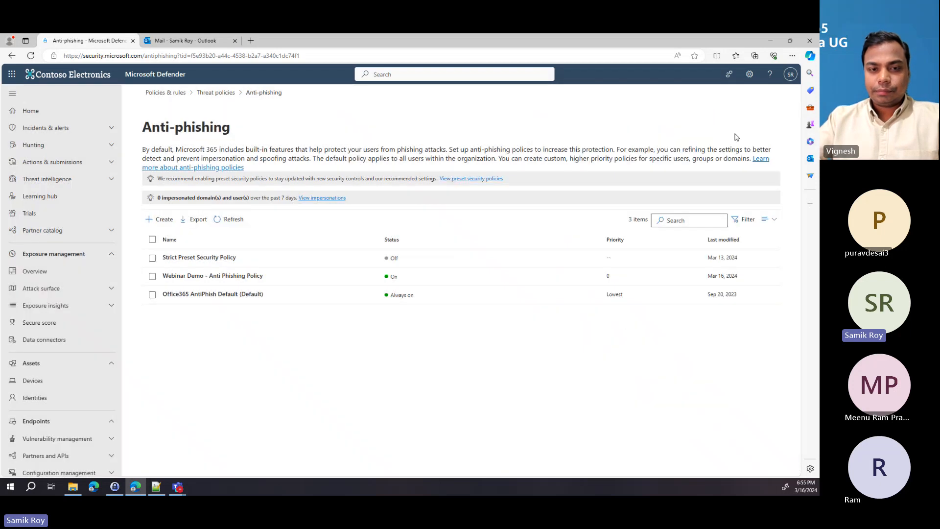
# Step: Start a new anti-phishing policy named and described 'Webinar Demo - Anti Phishing Policy New'
pyautogui.click(162, 219)
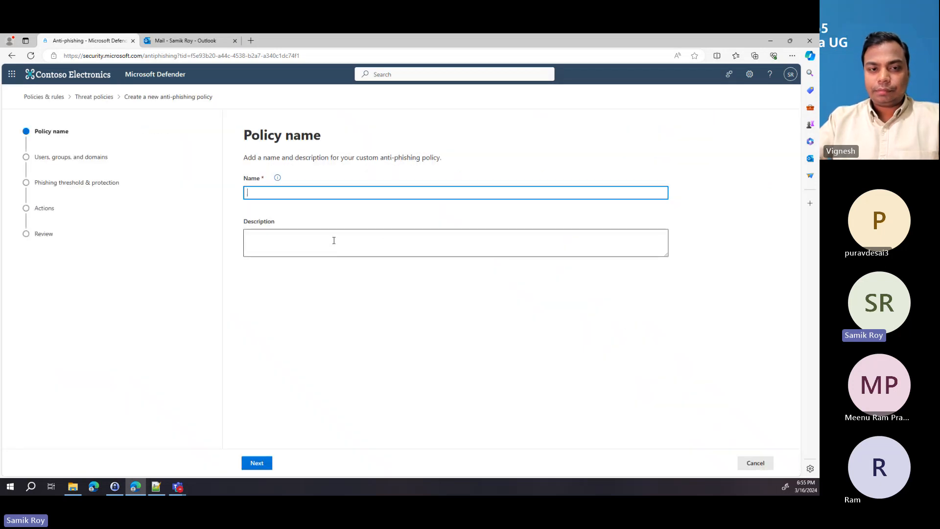
pyautogui.write('W')
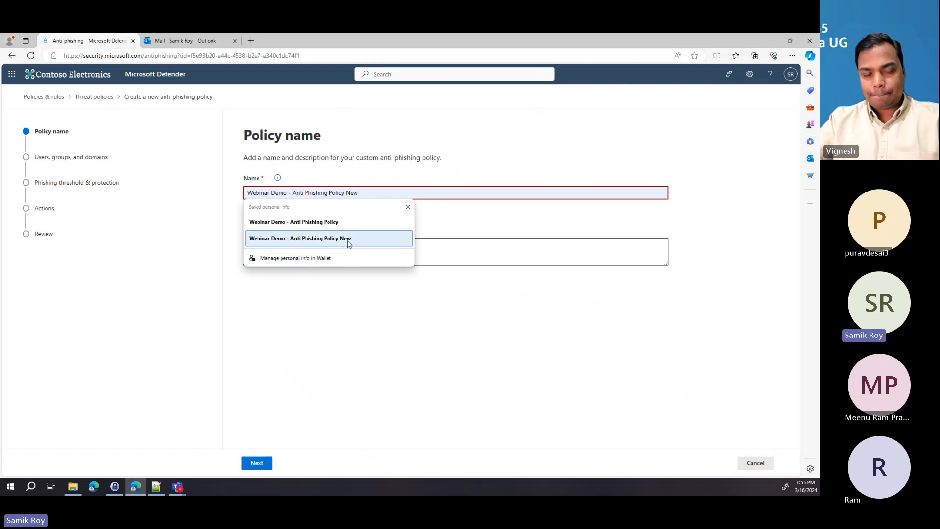
pyautogui.click(348, 243)
pyautogui.hotkey('ctrl', 'a')
pyautogui.hotkey('ctrl', 'c')
pyautogui.click(350, 246)
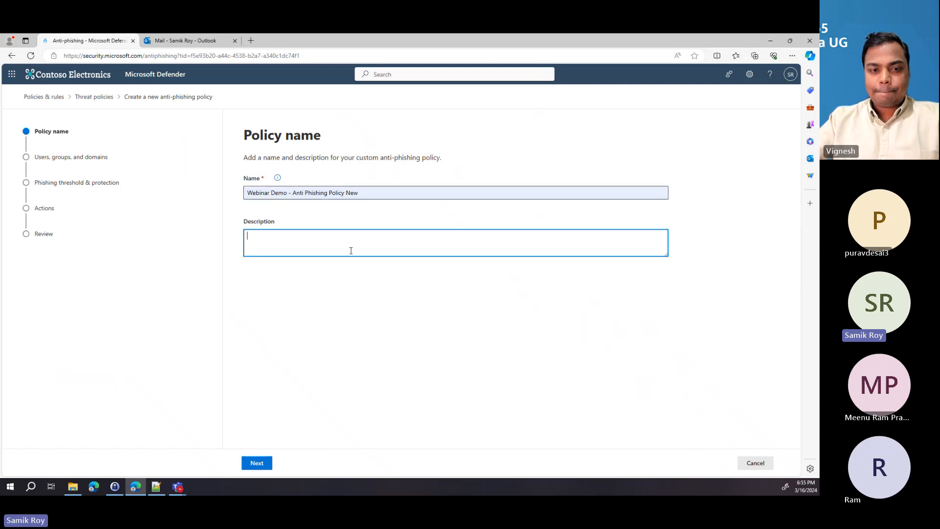
pyautogui.hotkey('ctrl', 'v')
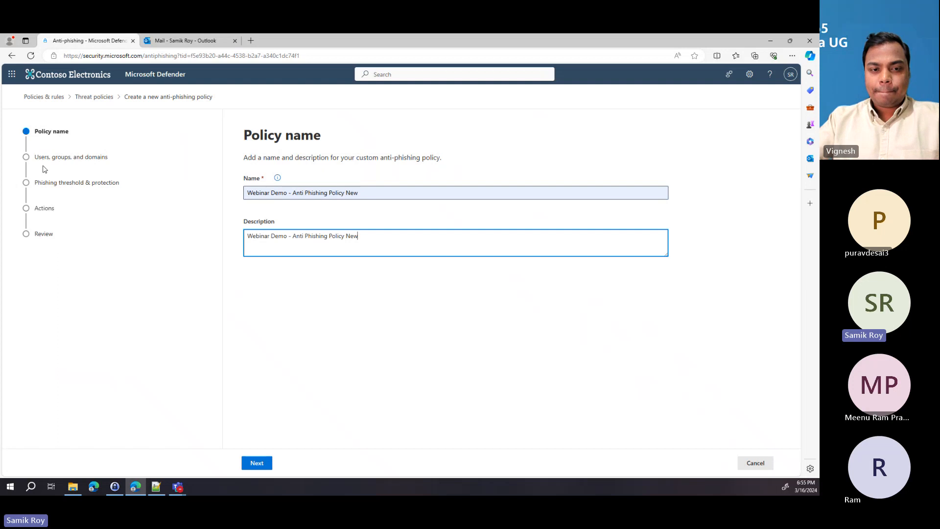
pyautogui.click(257, 464)
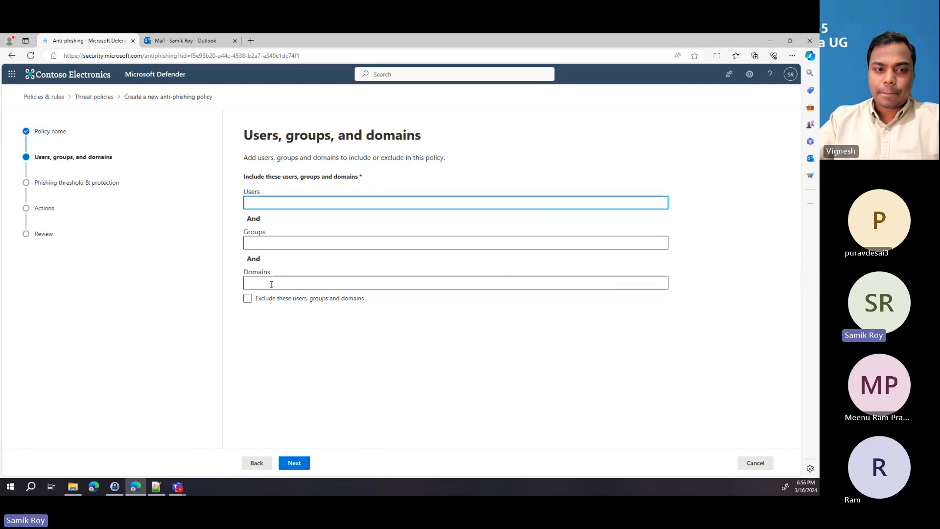
# Step: Include the Sales Team group in the policy by searching 'sales'
pyautogui.click(289, 245)
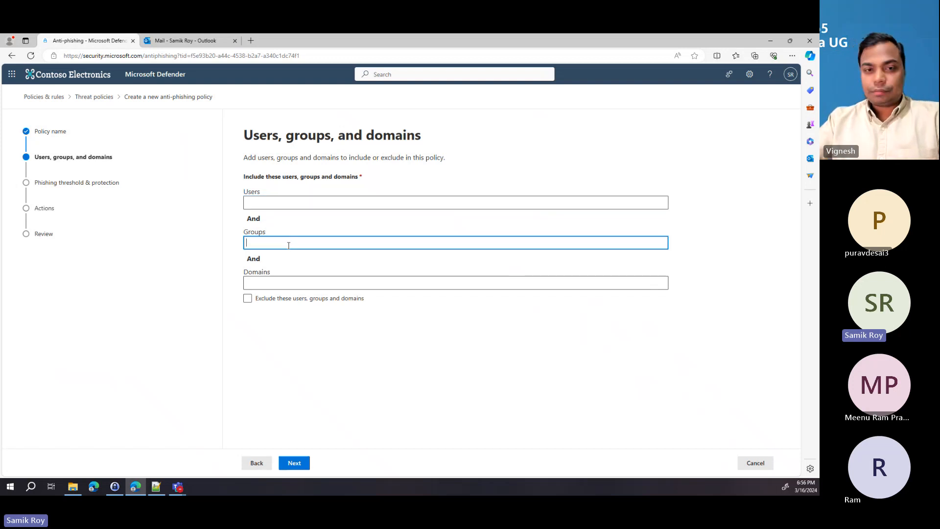
pyautogui.write('sa')
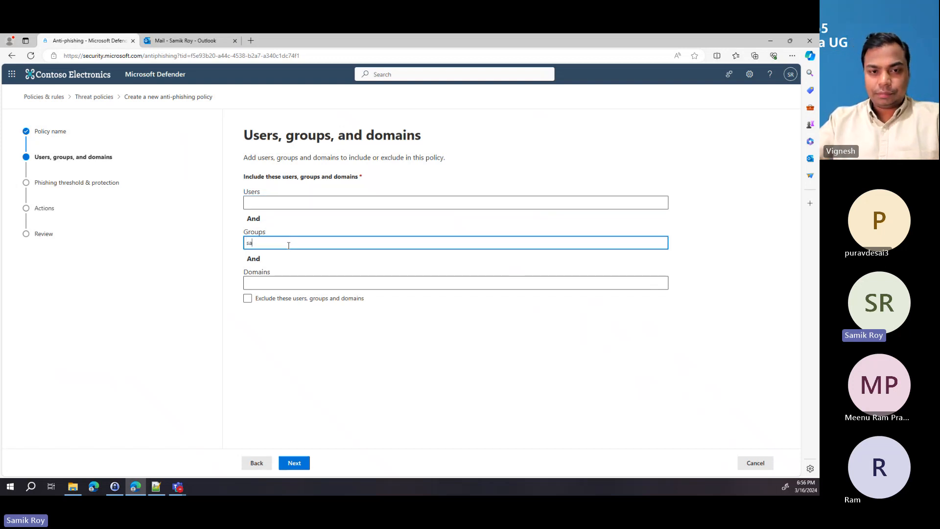
pyautogui.write('les')
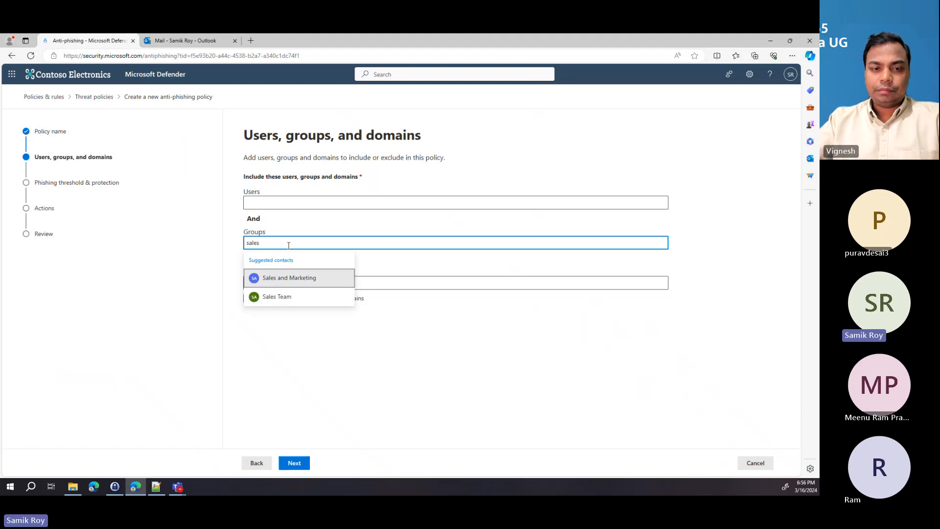
pyautogui.click(302, 297)
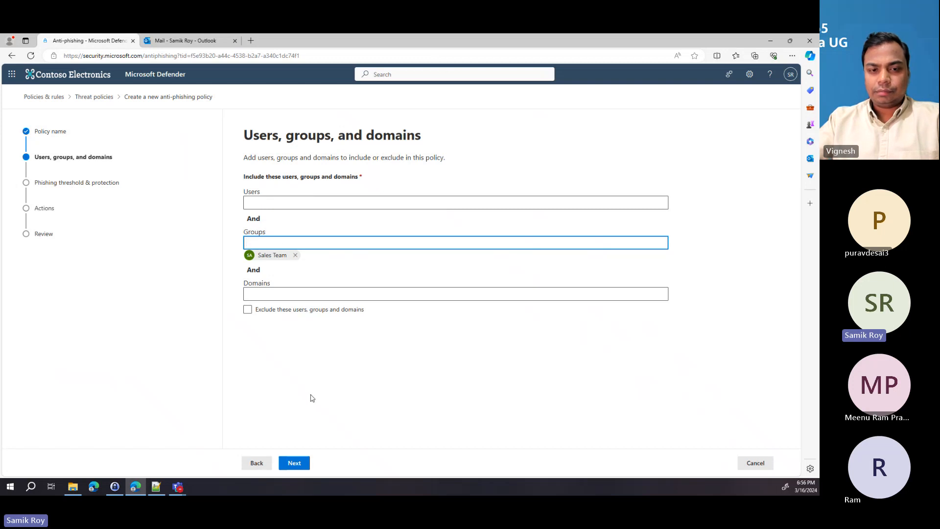
# Step: Advance to Phishing threshold & protection, keeping the 1 - Standard threshold and default protections
pyautogui.click(301, 465)
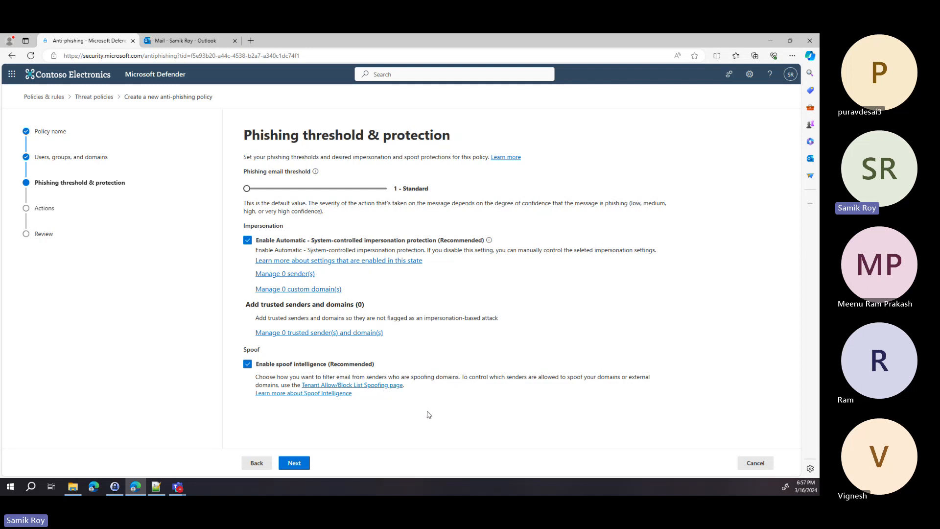
# Step: On the Actions page, keep p=quarantine spoofs quarantined and spoof intelligence detections sent to Junk Email
pyautogui.click(296, 468)
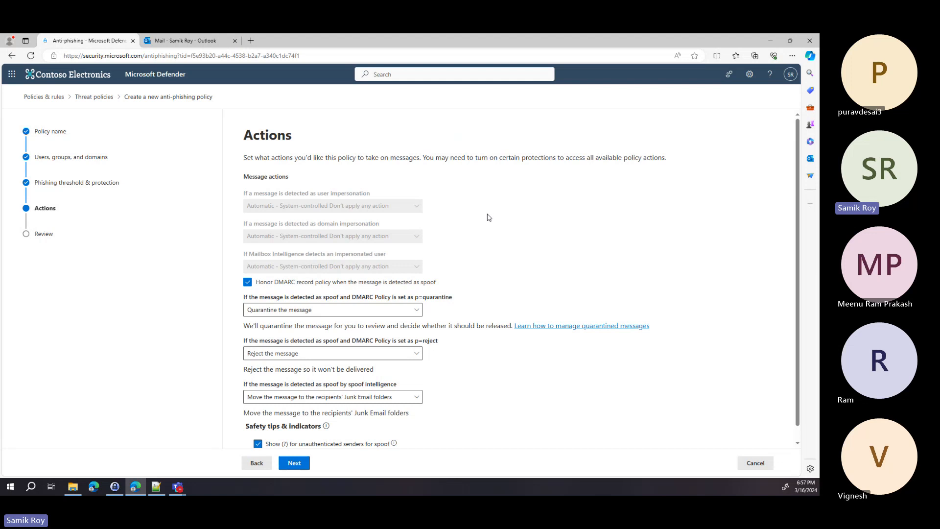
pyautogui.scroll(-1, 500, 224)
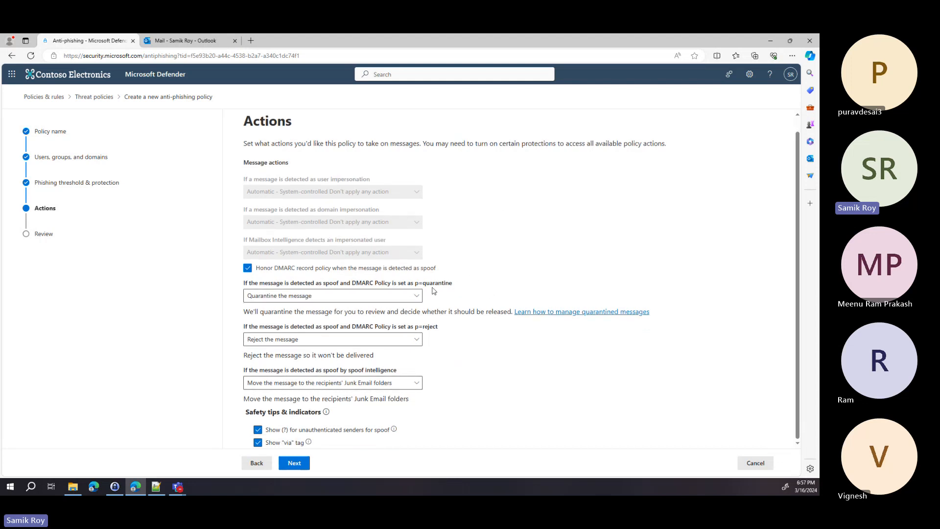
pyautogui.click(405, 296)
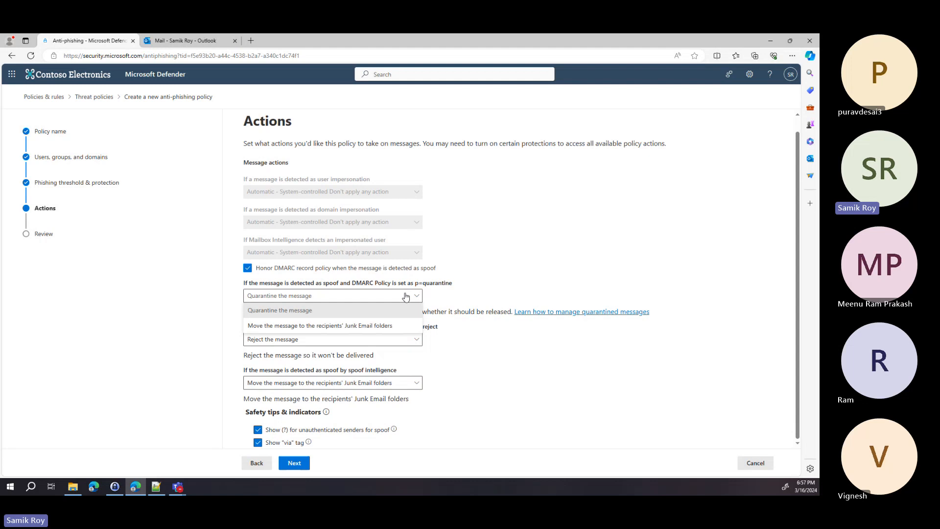
pyautogui.click(498, 287)
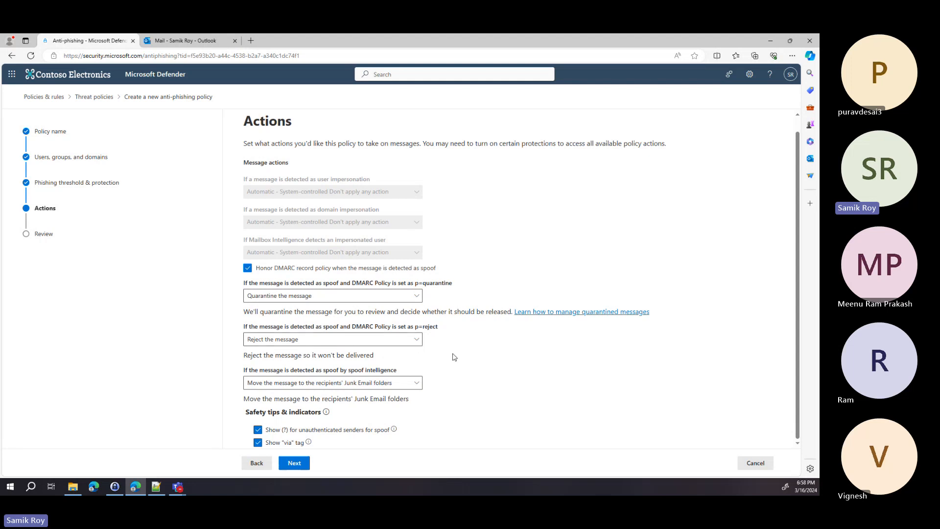
pyautogui.click(416, 384)
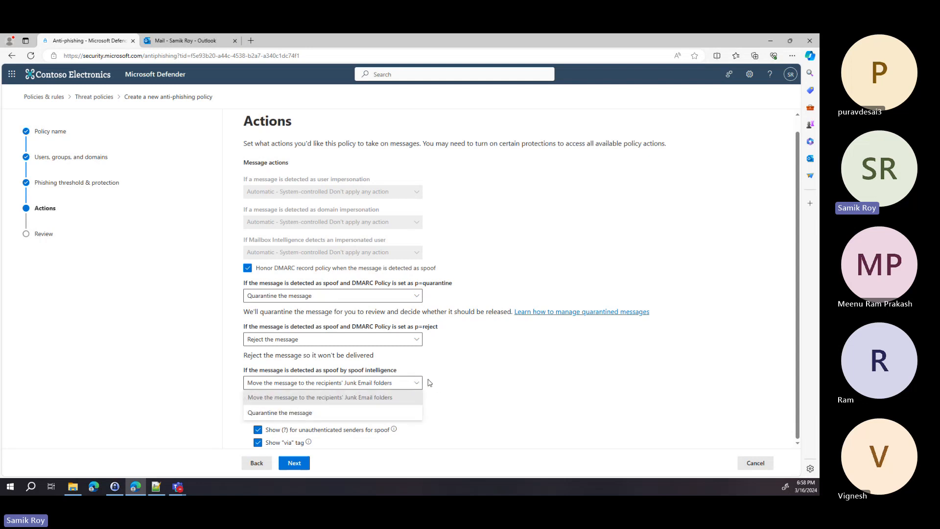
pyautogui.click(491, 377)
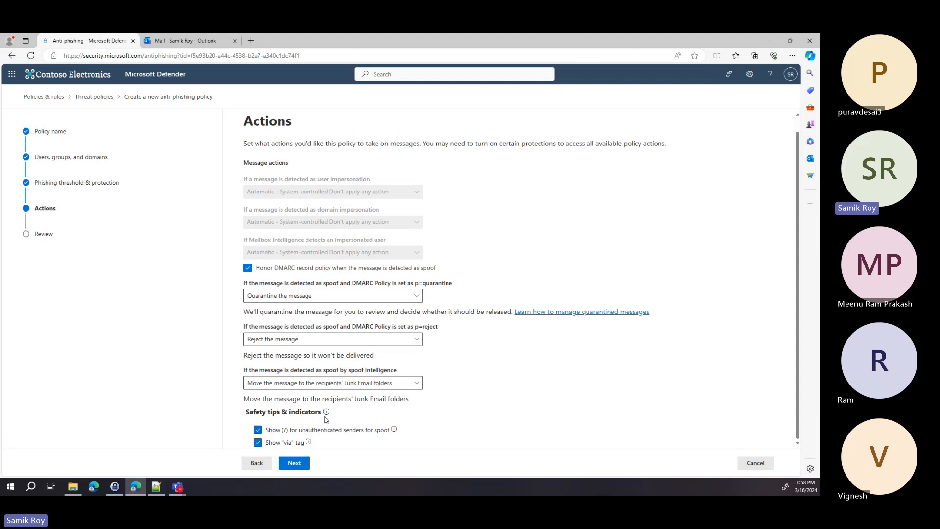
pyautogui.moveTo(310, 435)
pyautogui.moveTo(353, 436)
# Step: Review the new anti-phishing policy's summary of name, Sales Team group and threshold
pyautogui.click(303, 465)
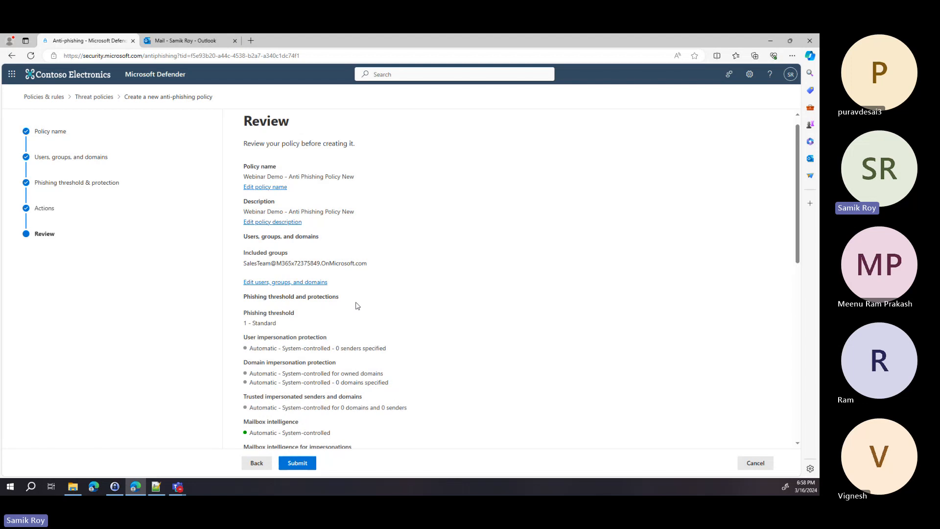
pyautogui.scroll(-3, 357, 306)
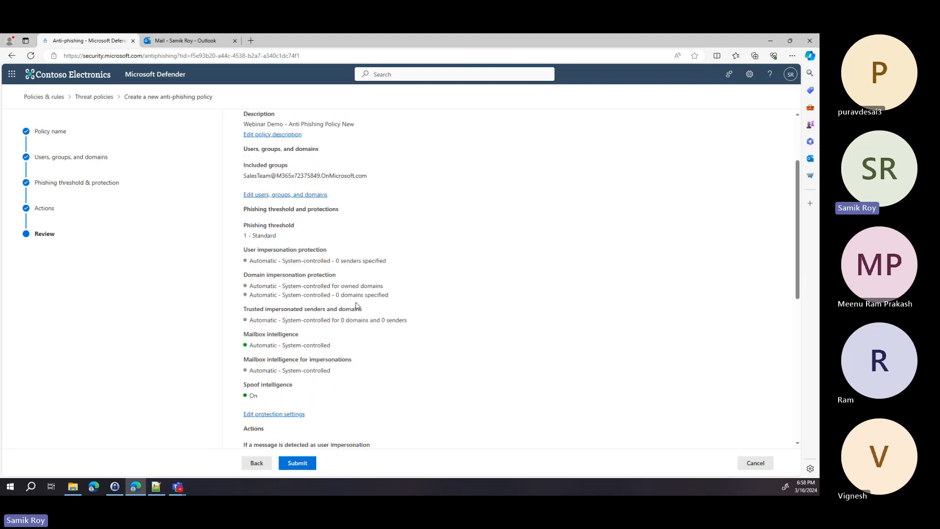
pyautogui.scroll(-5, 357, 306)
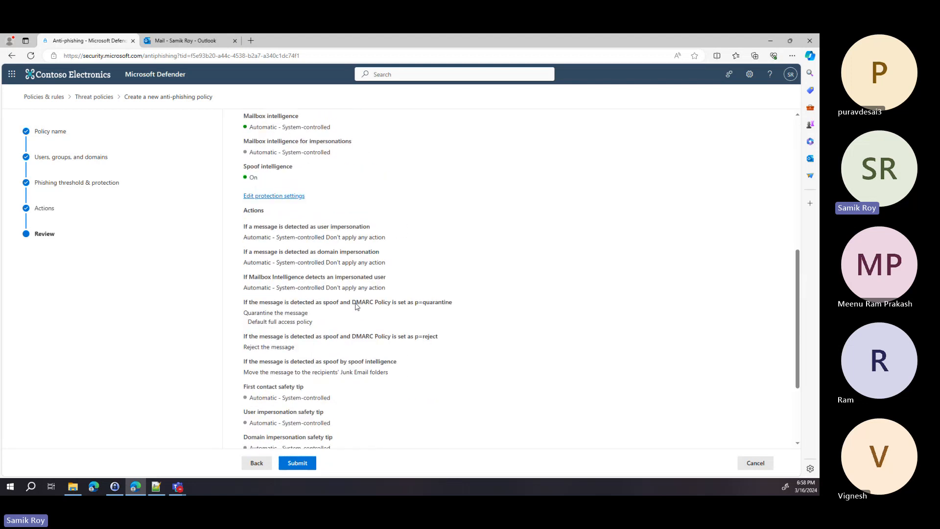
pyautogui.scroll(-1, 357, 305)
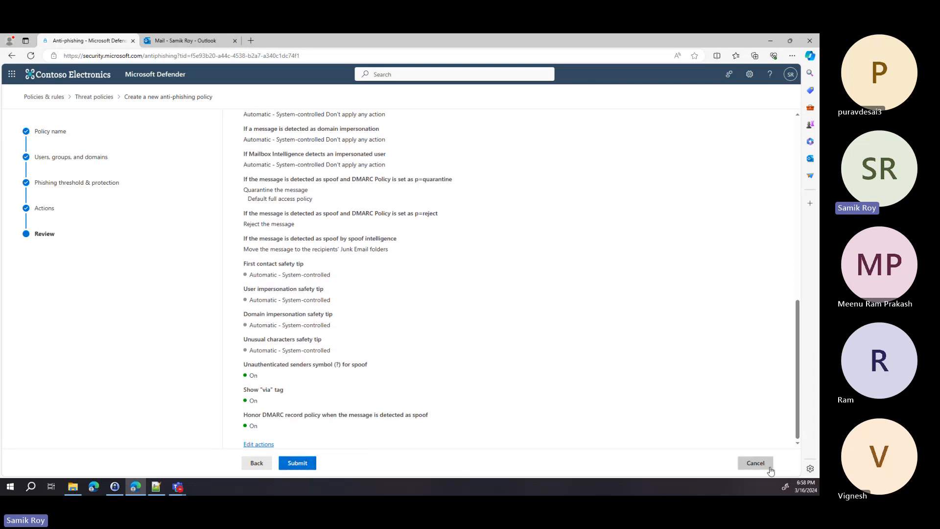
# Step: Discard the policy and go from Threat policies to the Anti-spam policies page
pyautogui.click(756, 463)
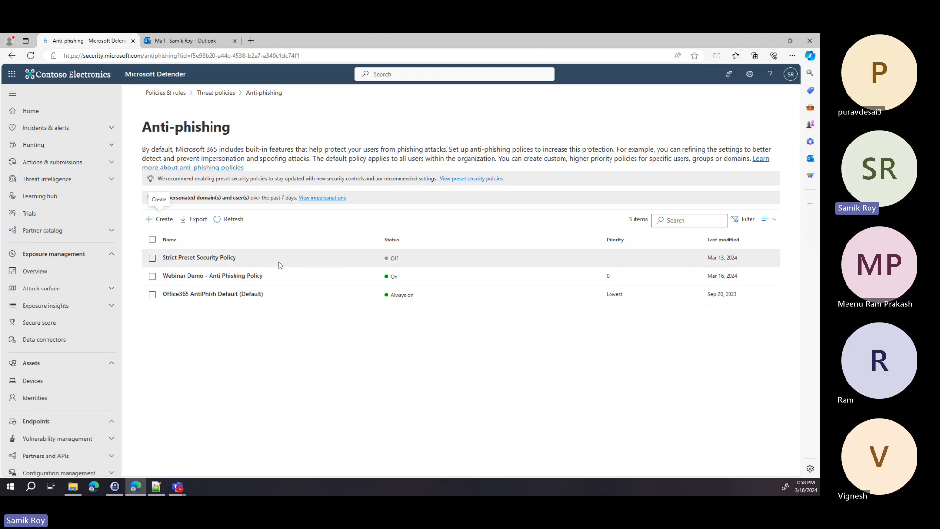
pyautogui.click(216, 92)
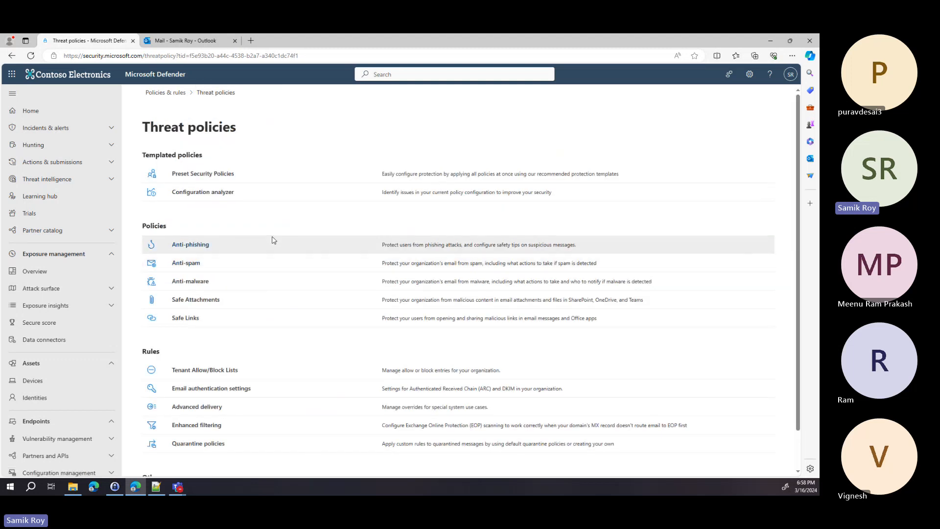
pyautogui.click(189, 268)
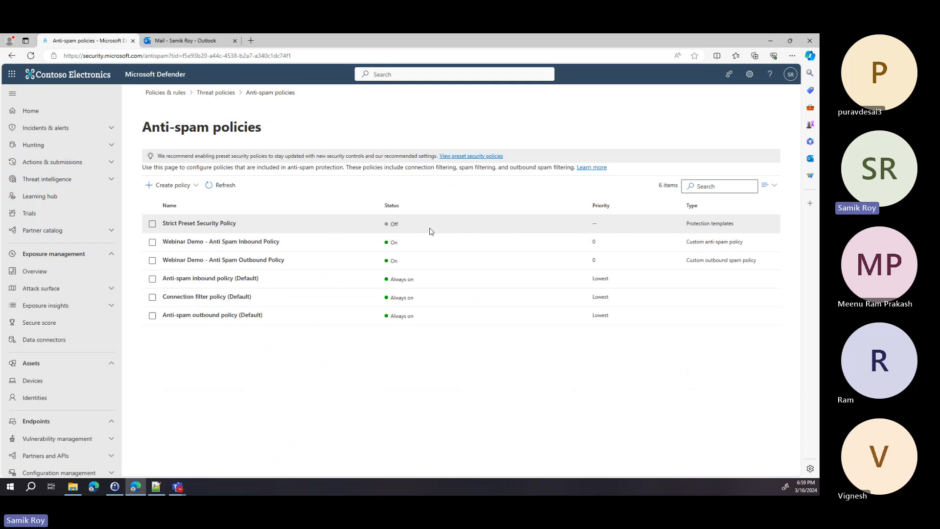
# Step: Select the 'Webinar Demo - Anti Spam Inbound Policy' name and reopen the Inbound/Outbound policy choices
pyautogui.click(195, 189)
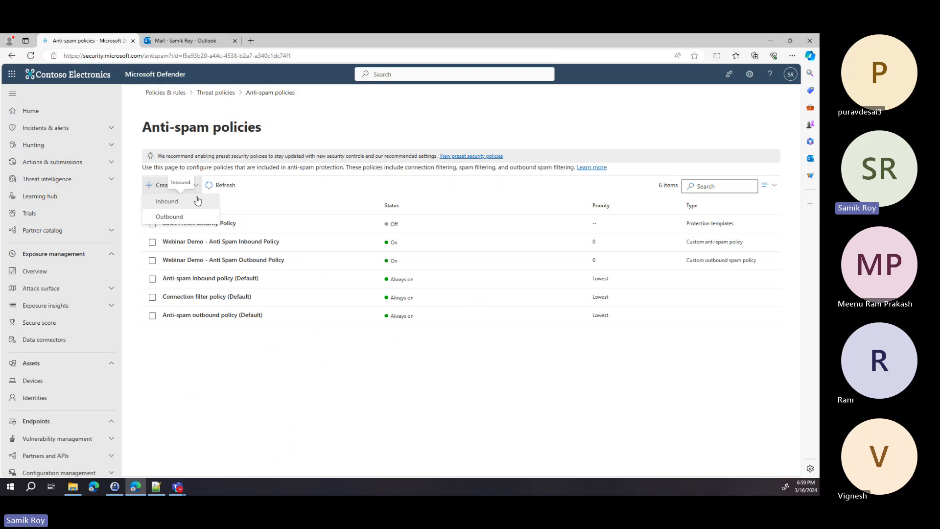
pyautogui.click(283, 191)
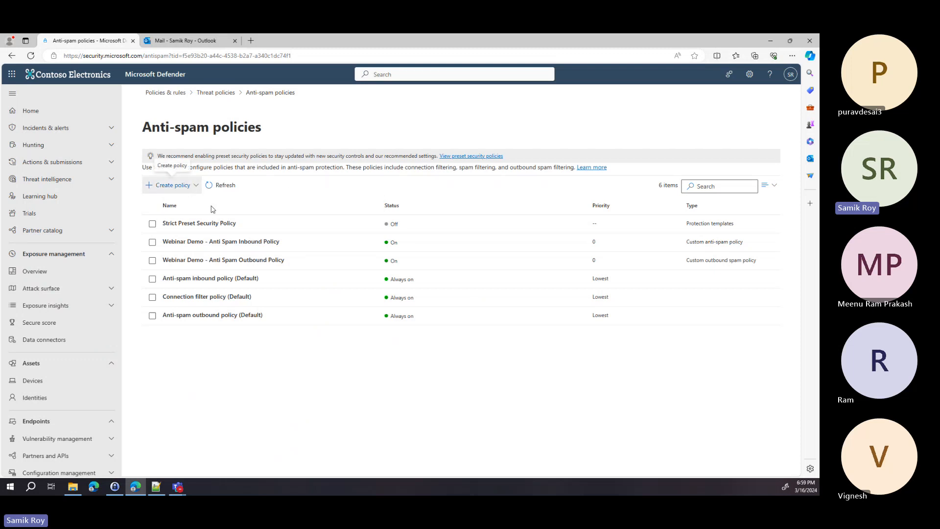
pyautogui.moveTo(288, 243); pyautogui.dragTo(171, 189)
pyautogui.click(171, 189)
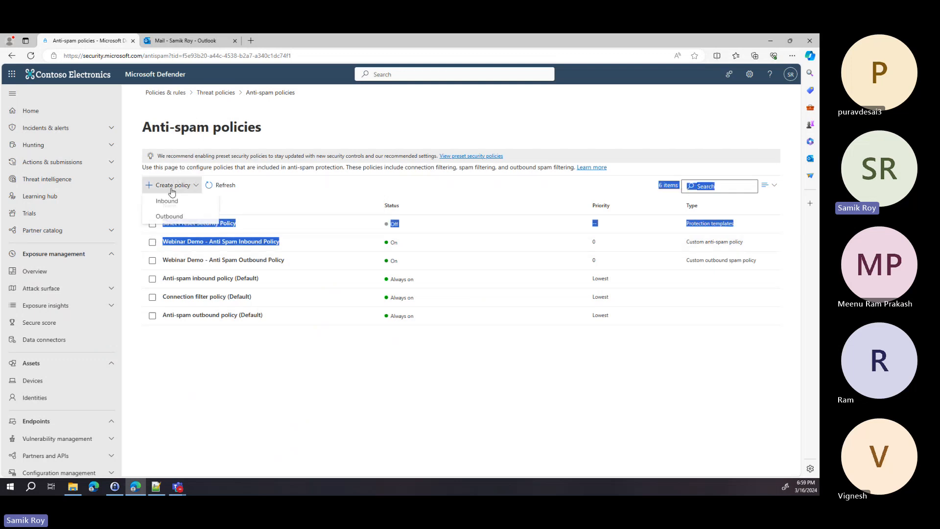
# Step: Create an inbound anti-spam policy named and described 'Webinar Demo - Anti Spam Inbound Policy New'
pyautogui.click(177, 203)
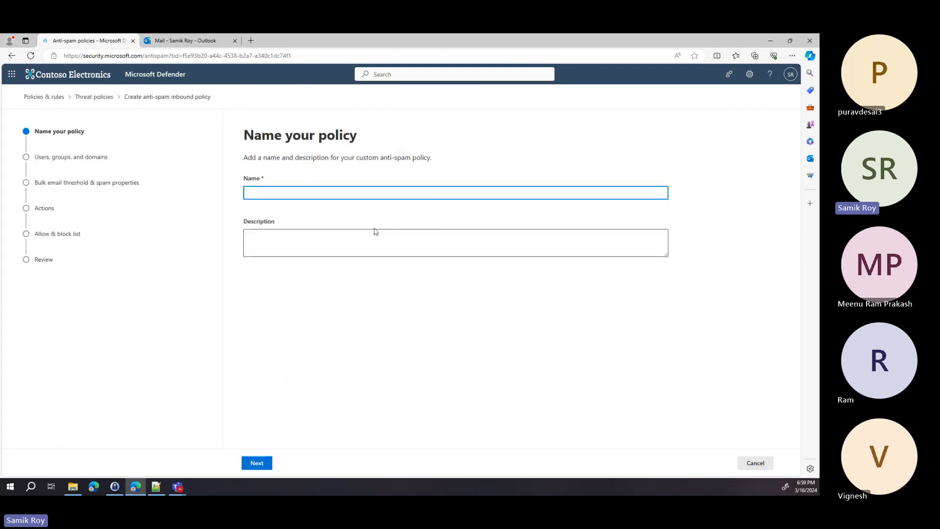
pyautogui.write('Webinar Demo - Anti Spam Inbound Policy')
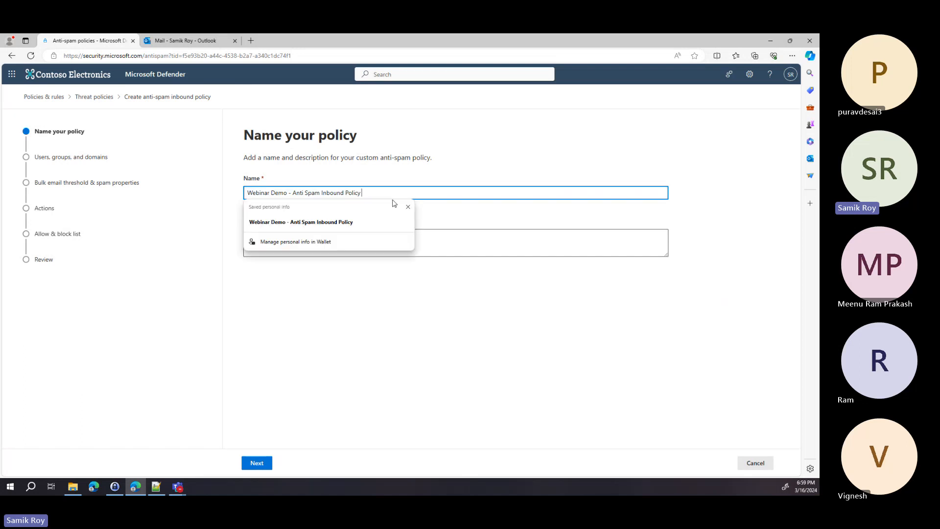
pyautogui.write('New')
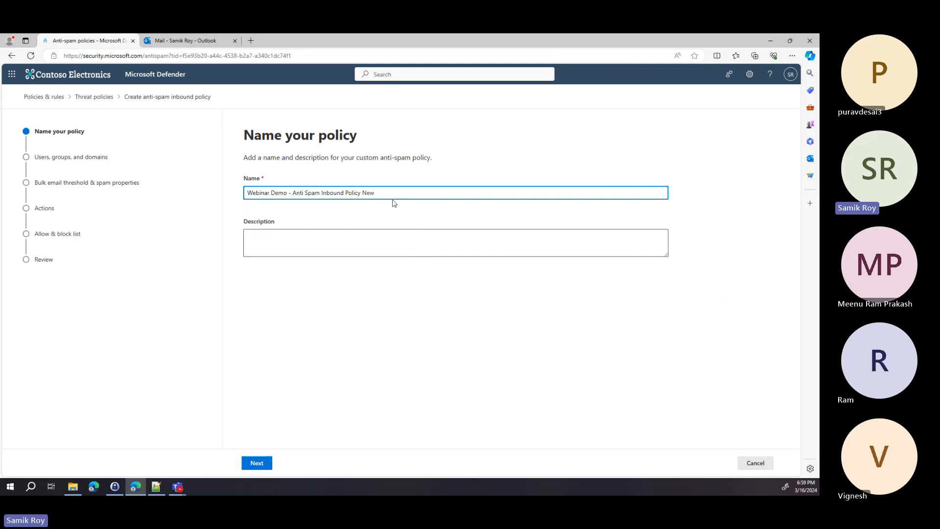
pyautogui.hotkey('ctrl', 'a')
pyautogui.hotkey('ctrl', 'c')
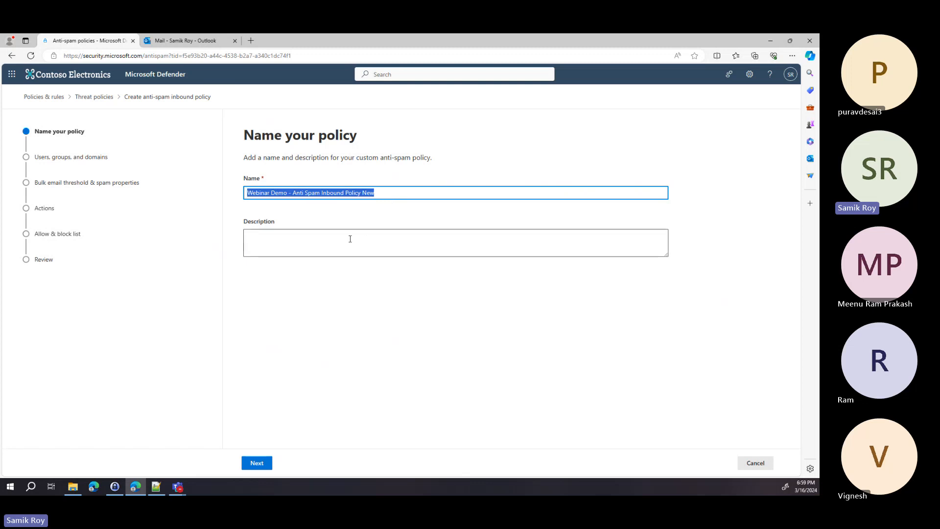
pyautogui.click(349, 239)
pyautogui.hotkey('ctrl', 'v')
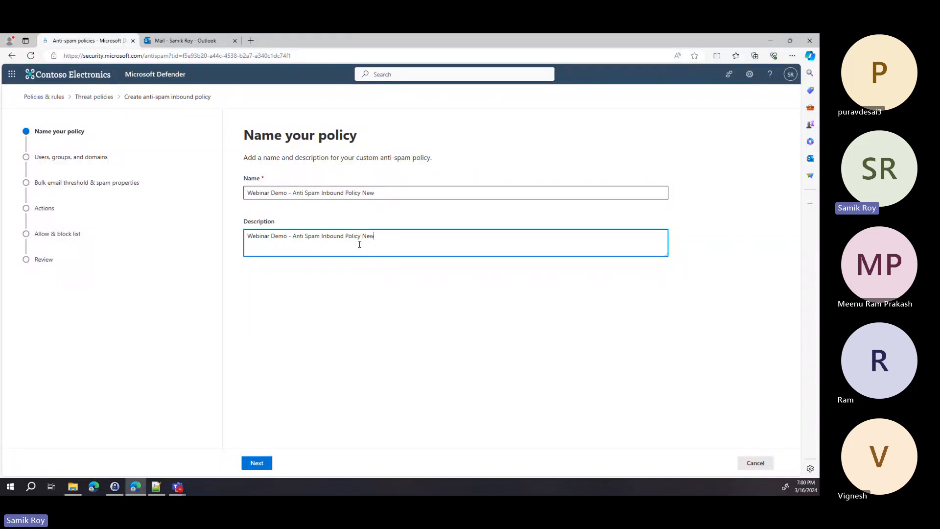
pyautogui.click(264, 465)
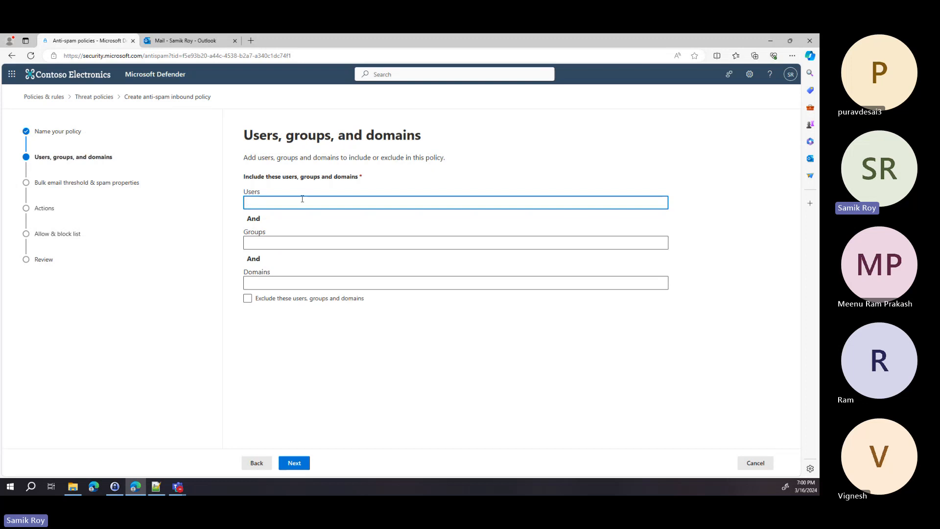
# Step: Include the Sales and Marketing group and continue to the bulk email threshold step
pyautogui.click(299, 243)
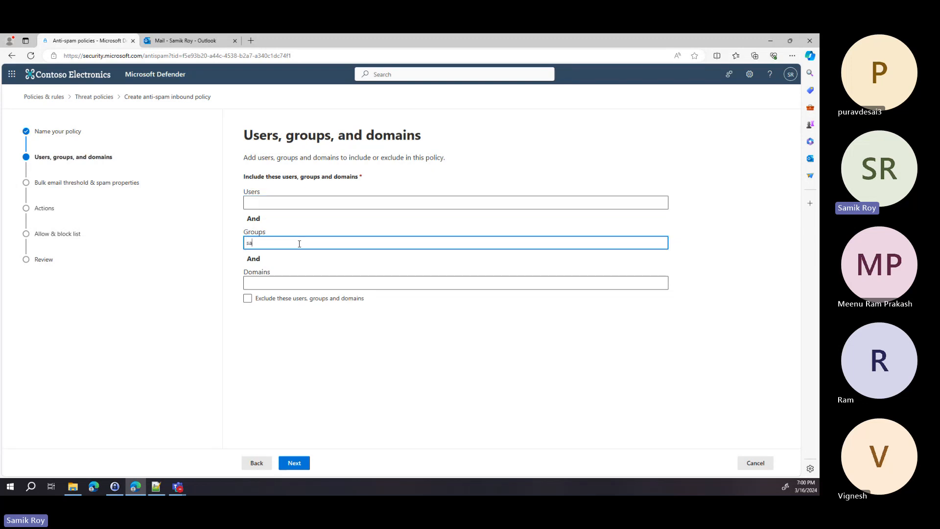
pyautogui.write('sales')
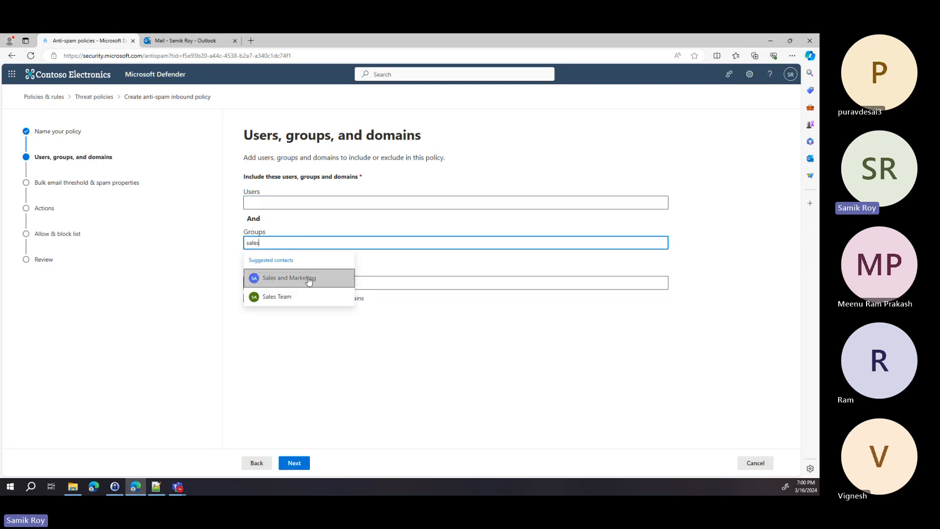
pyautogui.click(309, 279)
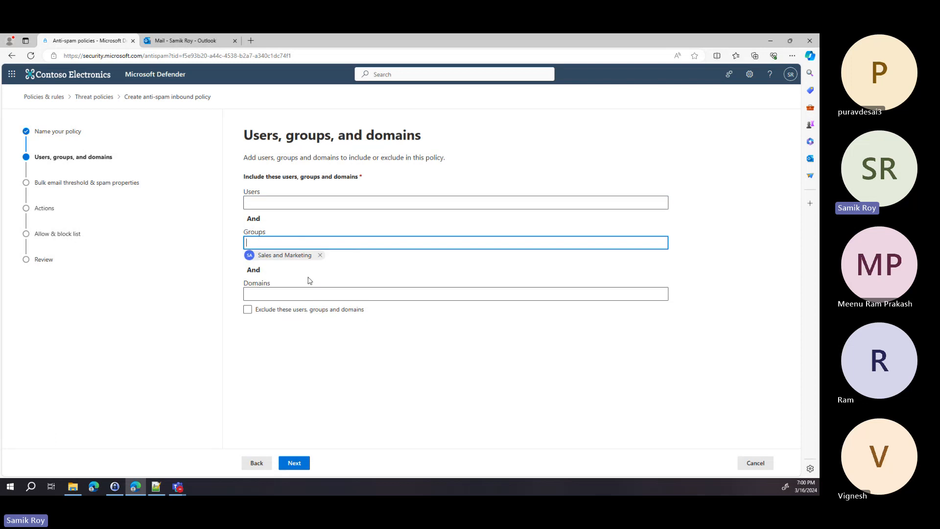
pyautogui.click(302, 469)
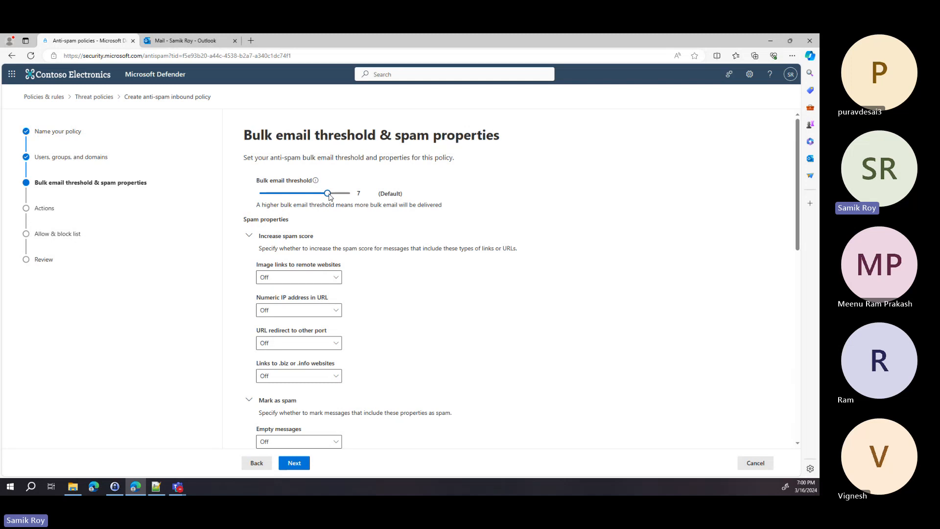
# Step: Lower the bulk email threshold from 7 to 3 and turn image links to remote websites On
pyautogui.moveTo(329, 196); pyautogui.dragTo(282, 196)
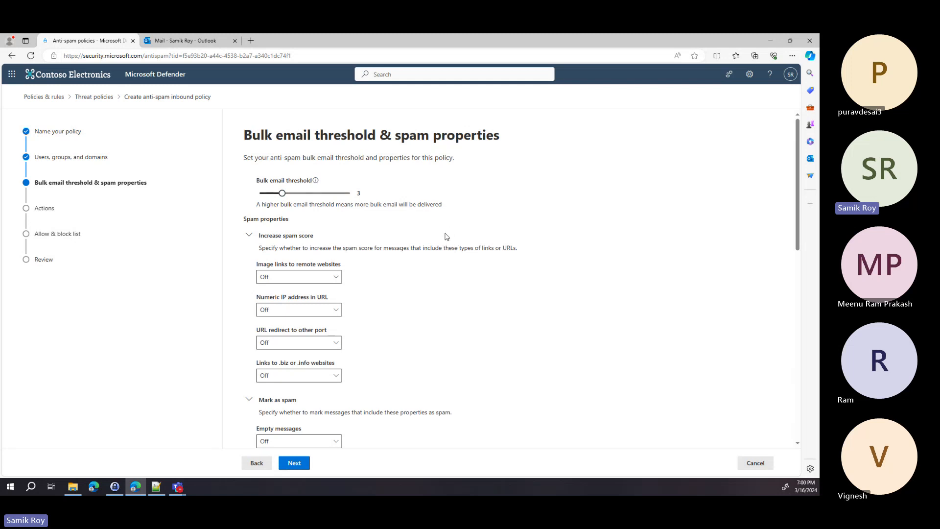
pyautogui.scroll(-1, 468, 240)
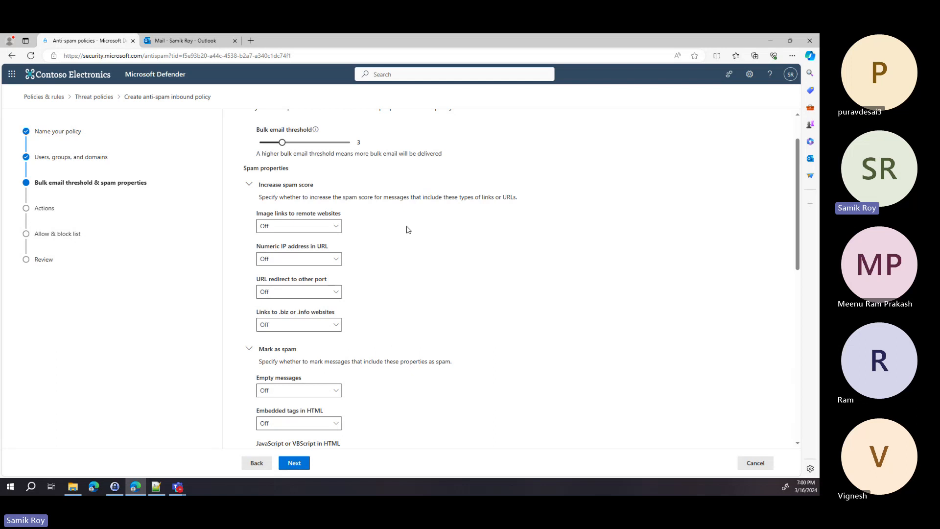
pyautogui.click(333, 228)
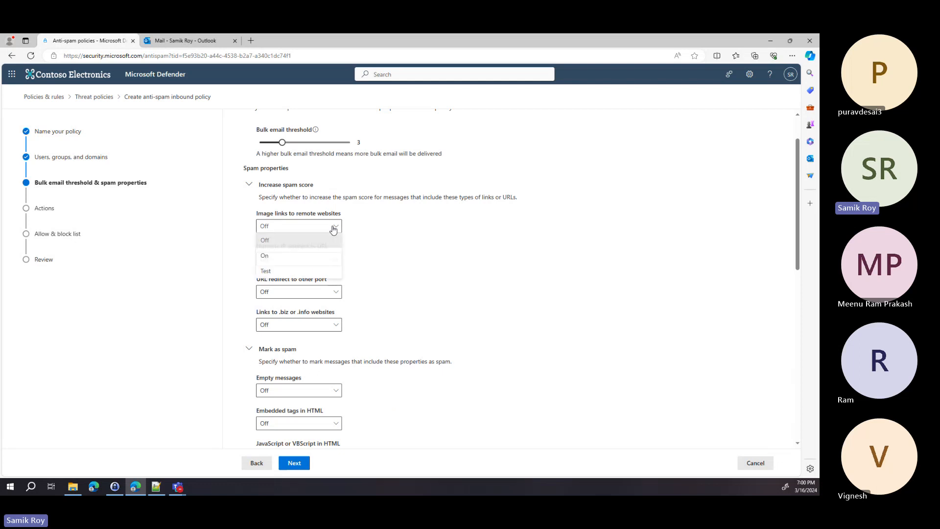
pyautogui.click(322, 257)
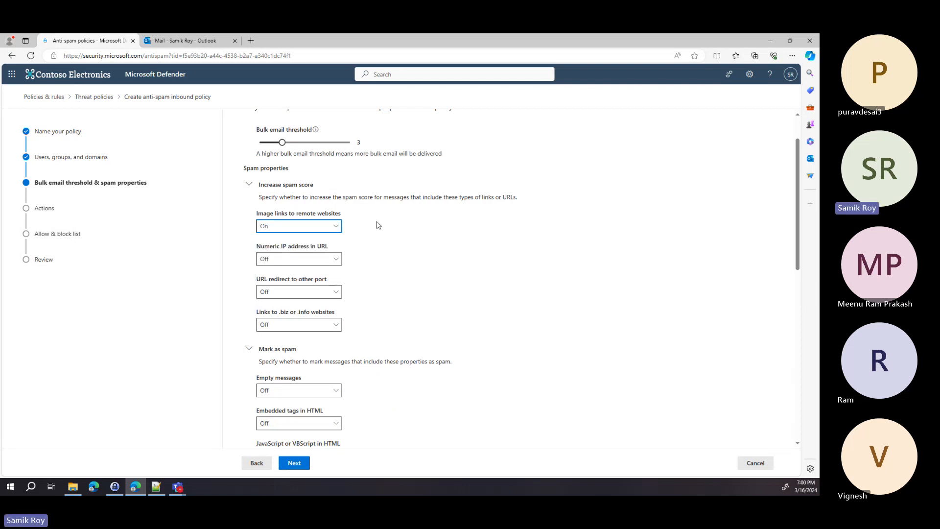
# Step: Check the remaining spam properties, leaving empty messages and embedded HTML tags Off
pyautogui.scroll(-1, 376, 228)
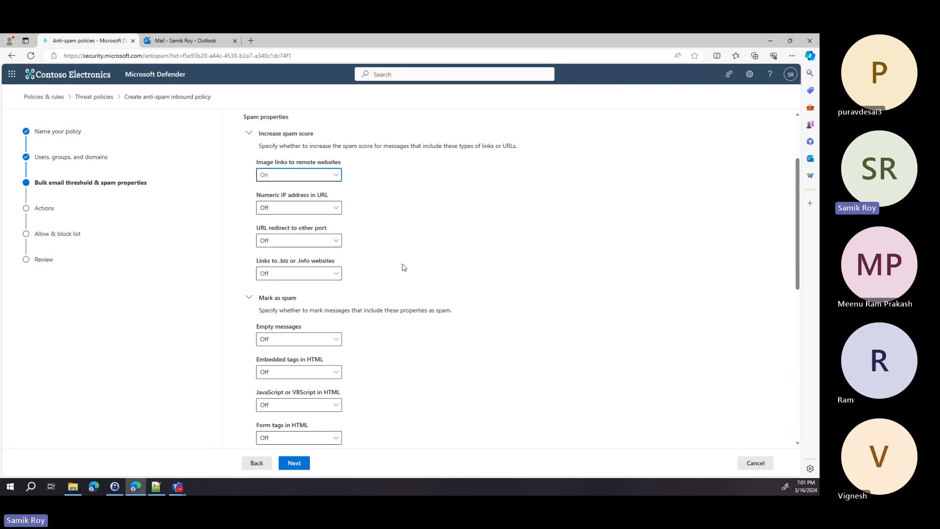
pyautogui.scroll(-1, 392, 292)
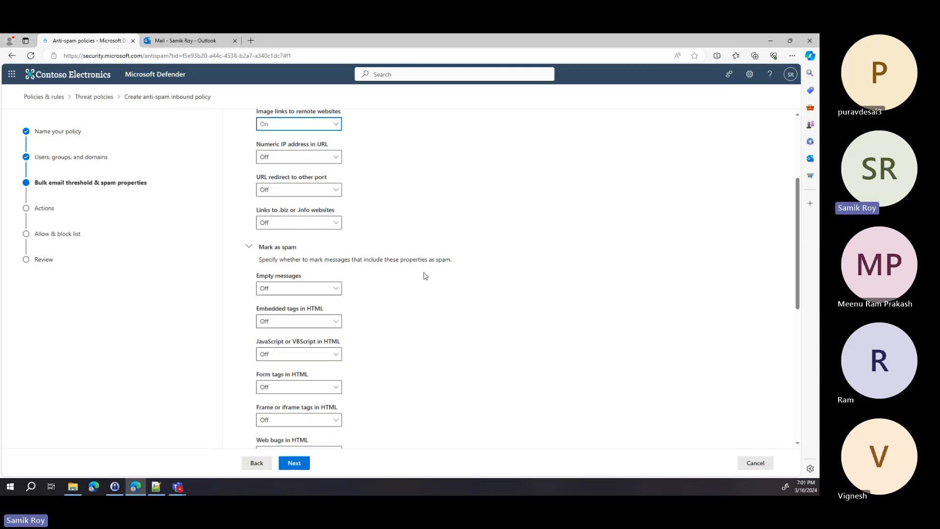
pyautogui.click(307, 293)
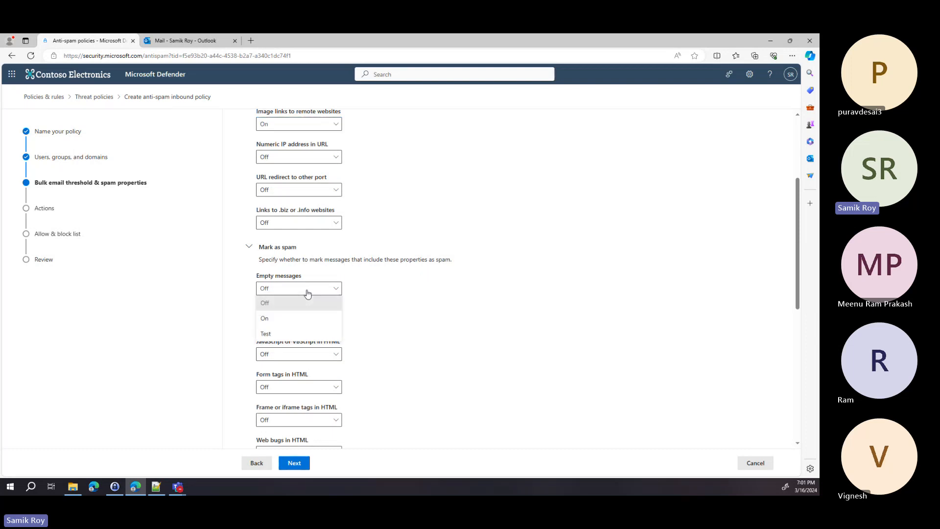
pyautogui.click(417, 291)
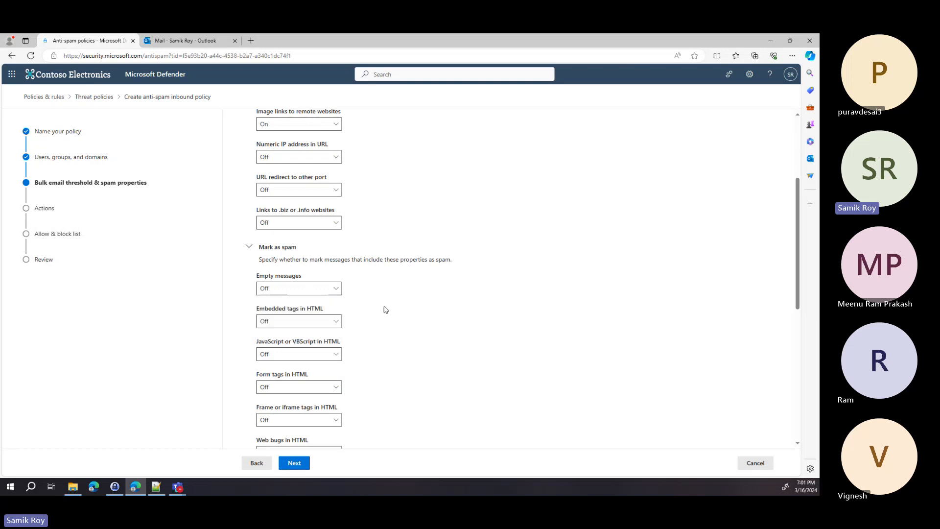
pyautogui.click(338, 325)
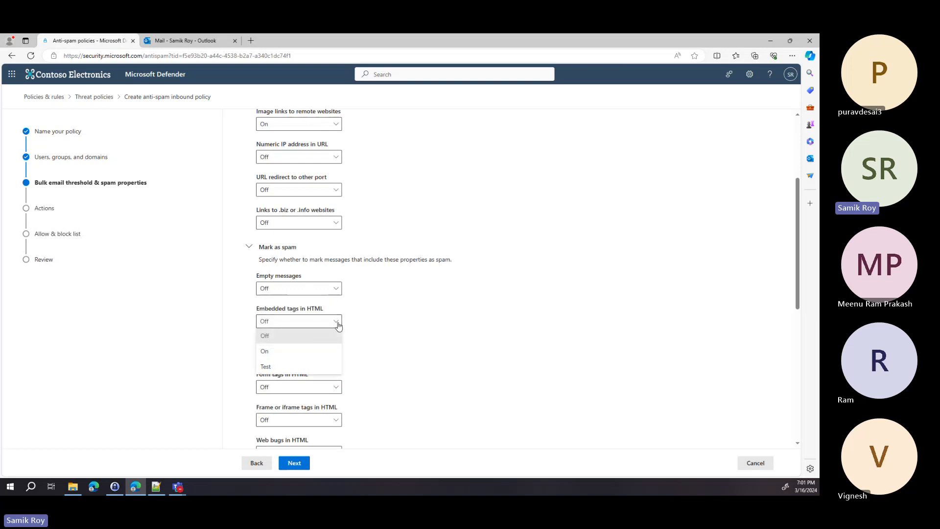
pyautogui.click(391, 323)
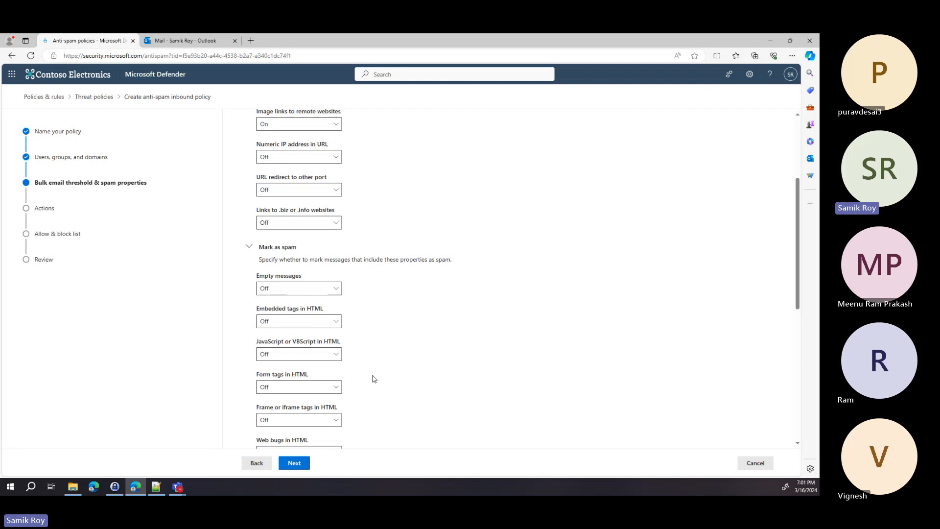
pyautogui.scroll(-1, 380, 360)
pyautogui.scroll(-1, 380, 362)
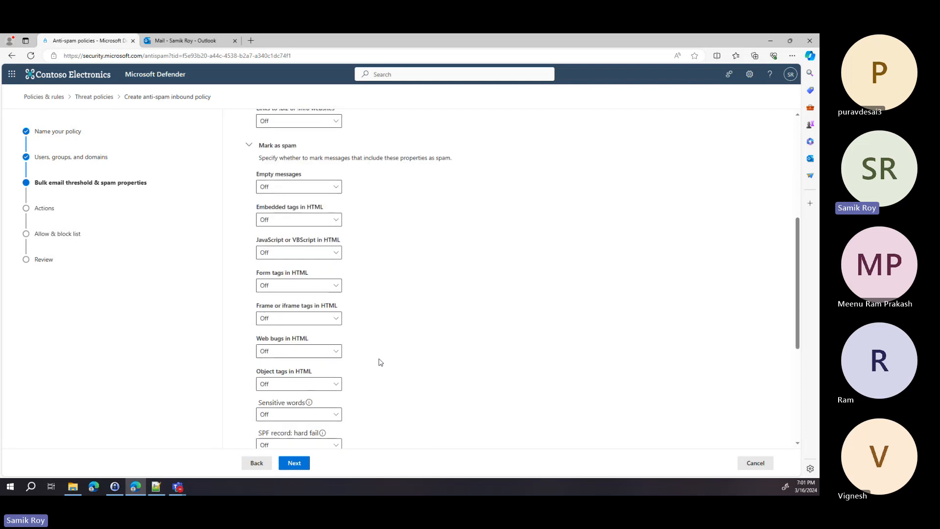
pyautogui.scroll(-1, 381, 362)
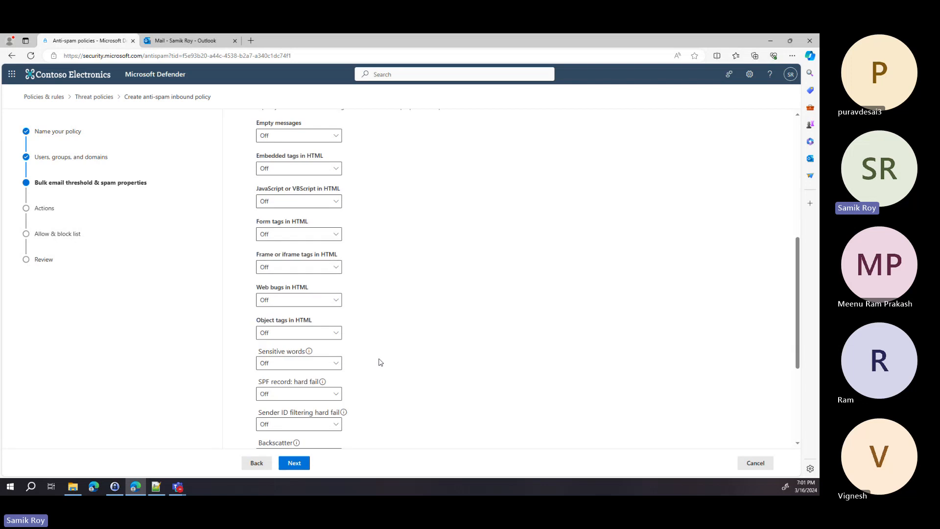
pyautogui.scroll(-2, 380, 362)
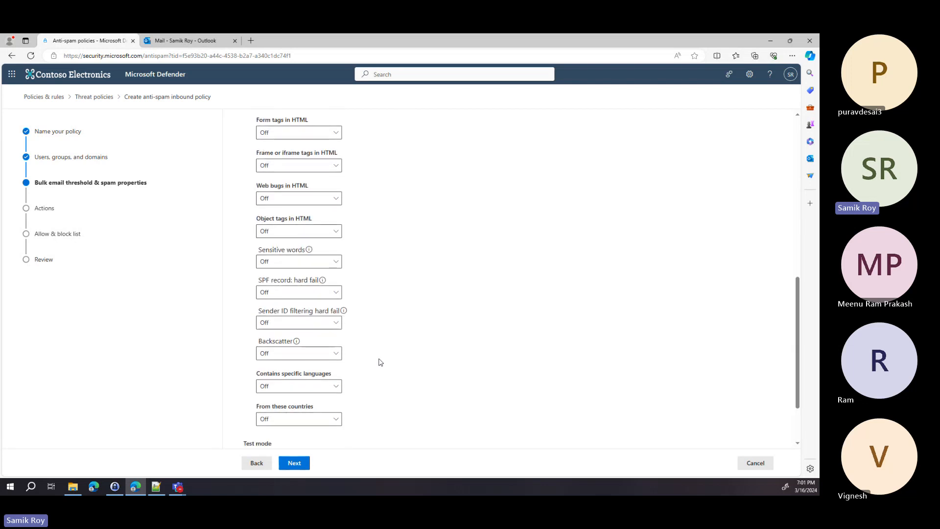
pyautogui.scroll(-2, 380, 362)
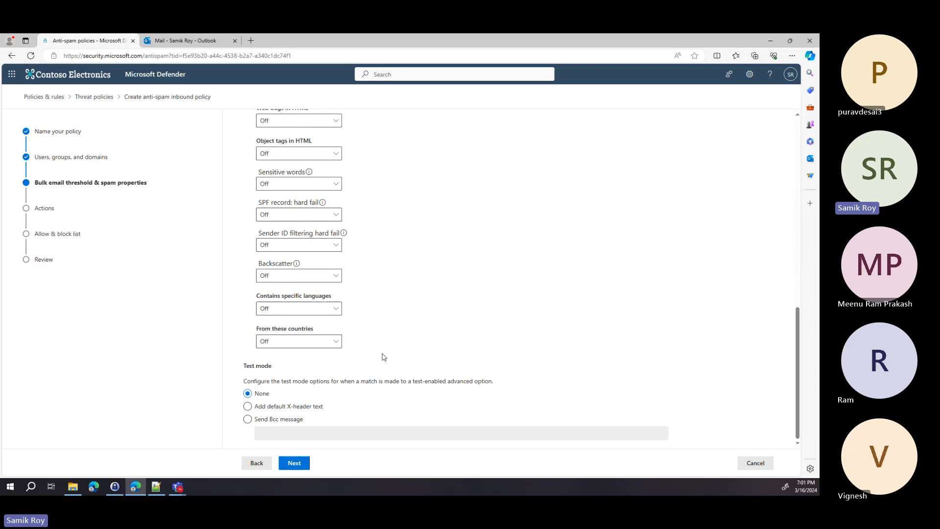
# Step: Set the Spam action to Quarantine message using the Webinar Demo - Quarantine Policy
pyautogui.click(294, 463)
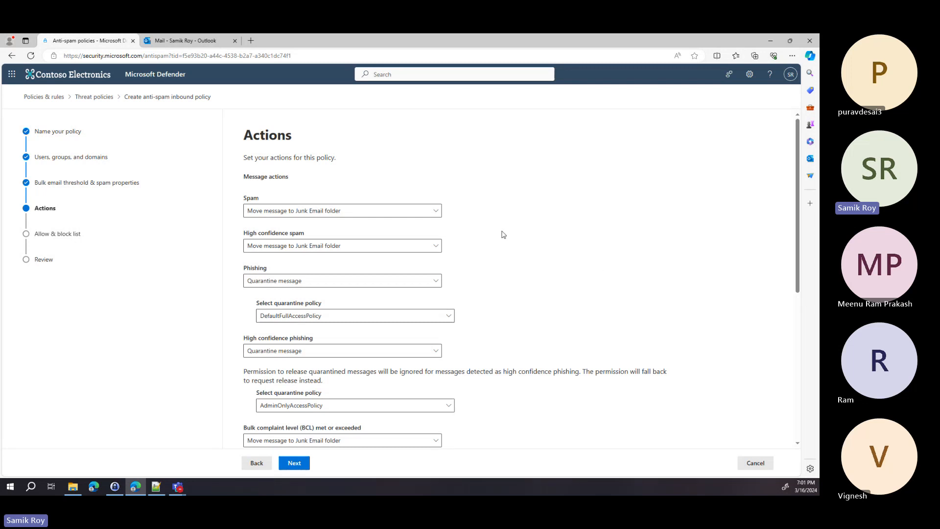
pyautogui.click(433, 211)
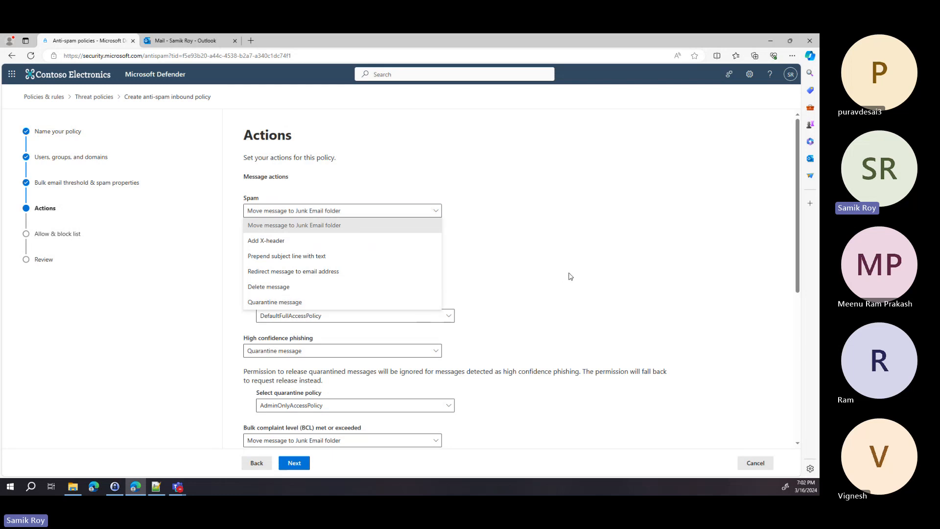
pyautogui.click(391, 303)
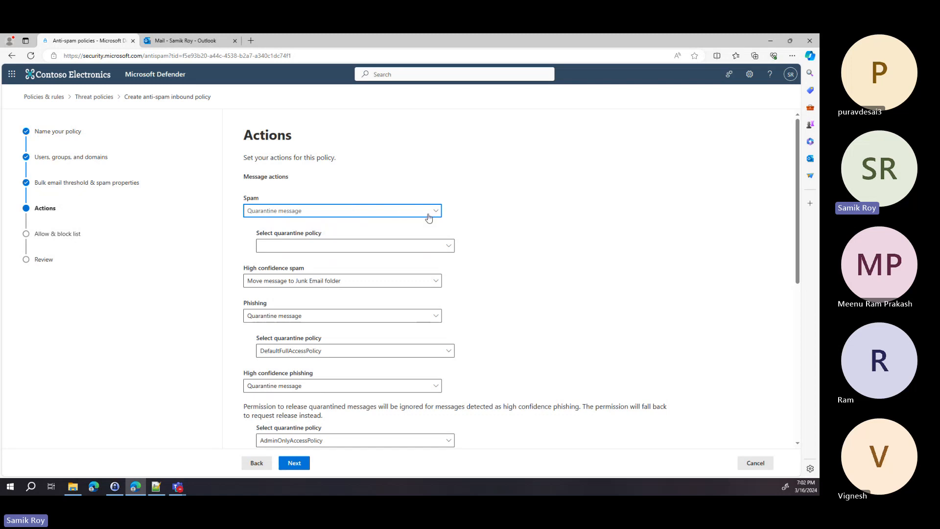
pyautogui.click(528, 206)
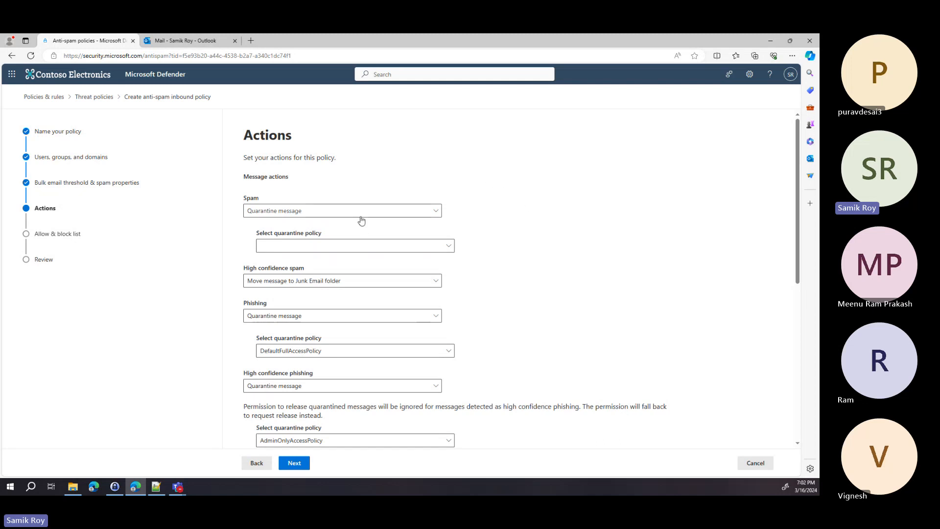
pyautogui.click(336, 247)
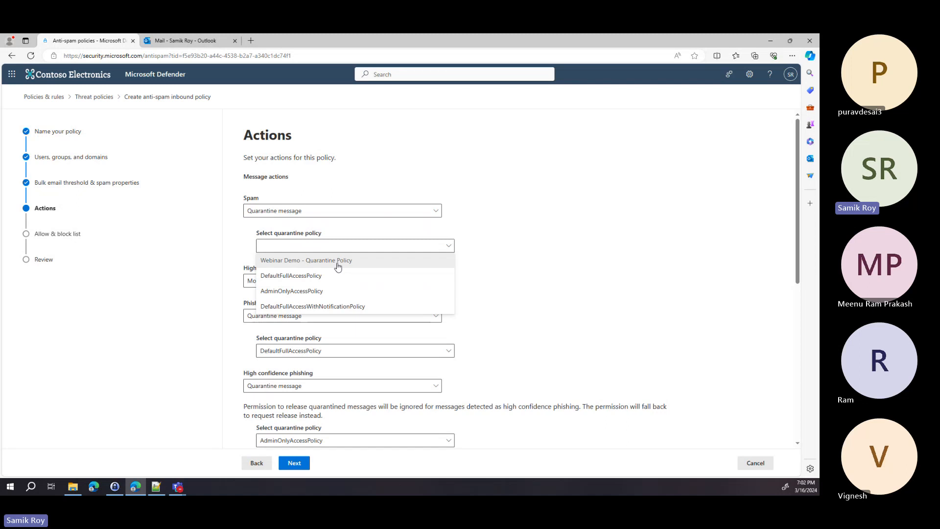
pyautogui.click(338, 267)
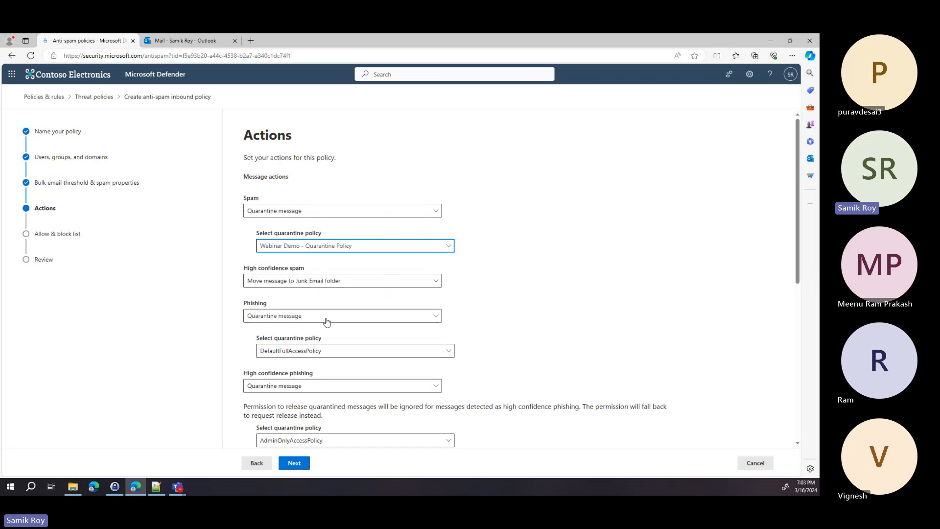
# Step: Keep spam quarantined for 15 days and continue past Safety tips and Zero-hour auto purge
pyautogui.scroll(-4, 350, 321)
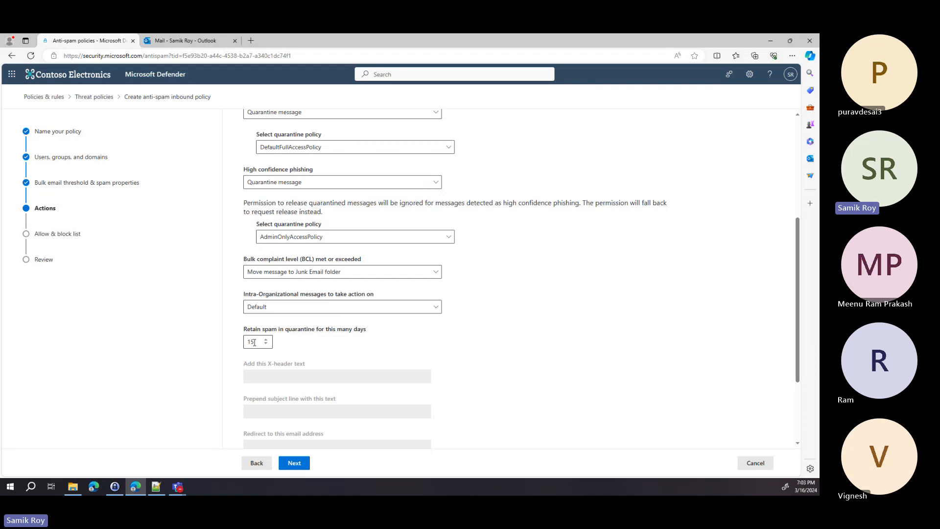
pyautogui.scroll(-3, 254, 342)
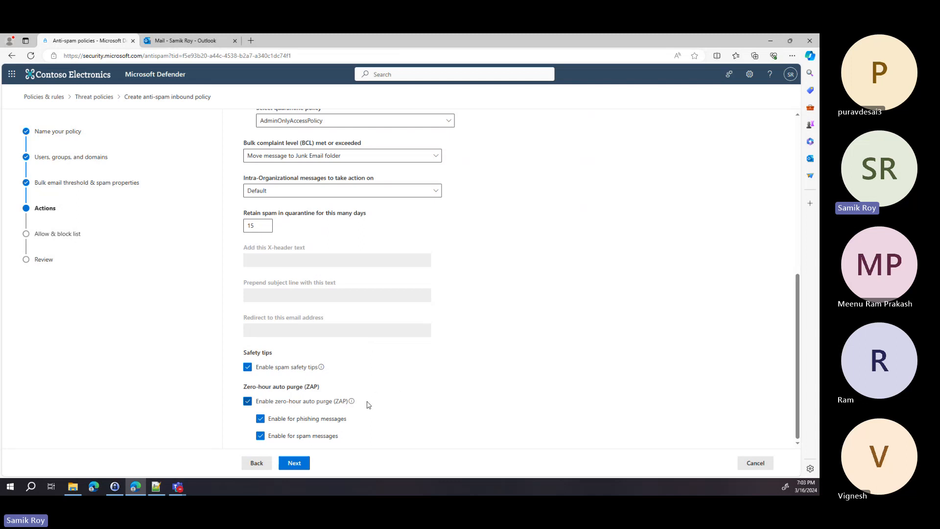
pyautogui.click(296, 464)
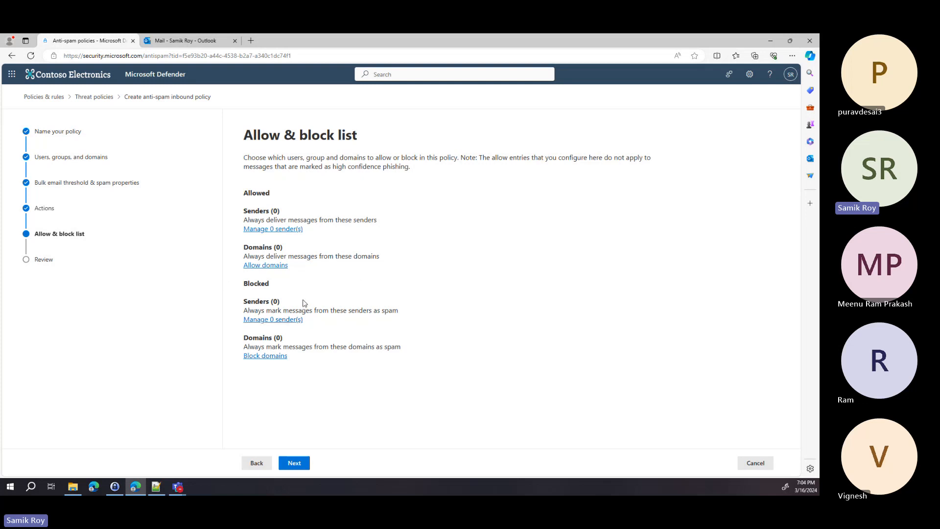
# Step: Leave the Allow & block list without any senders or domains and proceed to the policy review
pyautogui.click(294, 464)
pyautogui.scroll(-2, 348, 286)
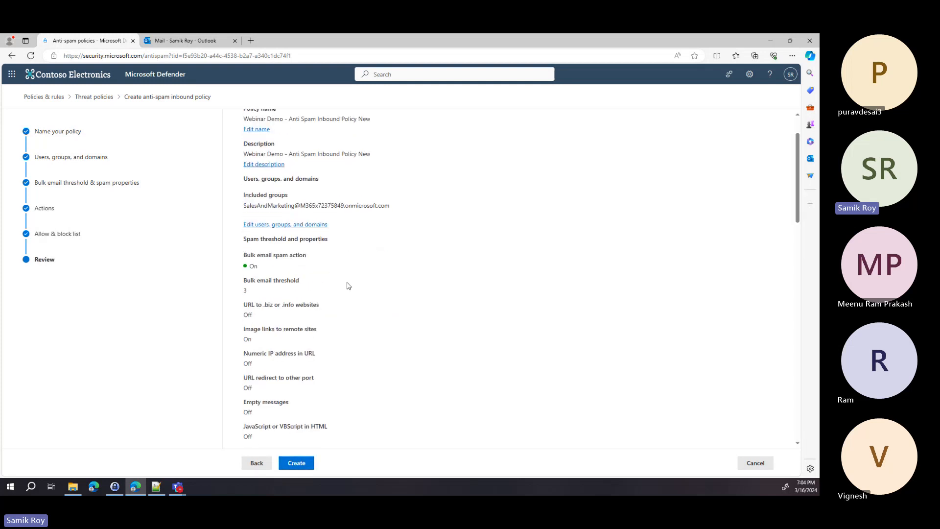
pyautogui.scroll(-1, 348, 286)
pyautogui.scroll(-8, 348, 285)
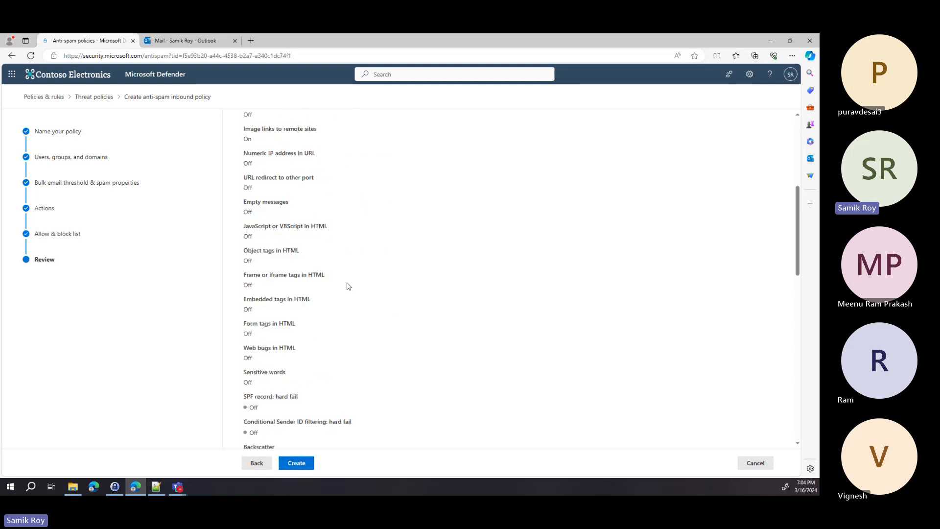
pyautogui.scroll(-6, 348, 287)
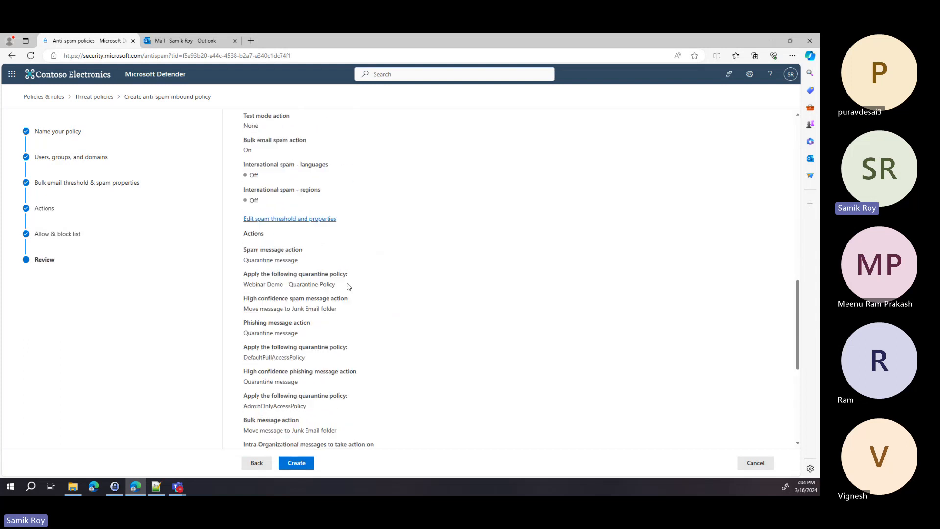
pyautogui.scroll(-1, 348, 287)
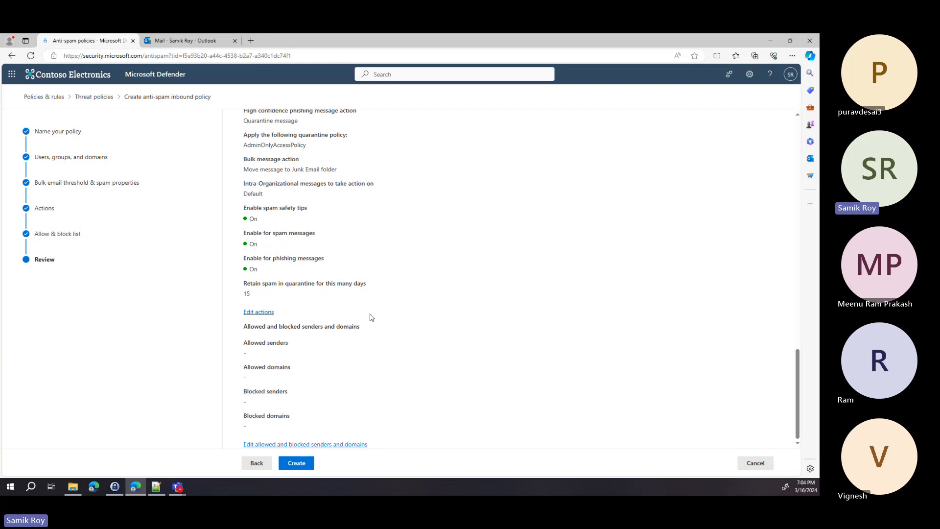
pyautogui.scroll(3, 371, 317)
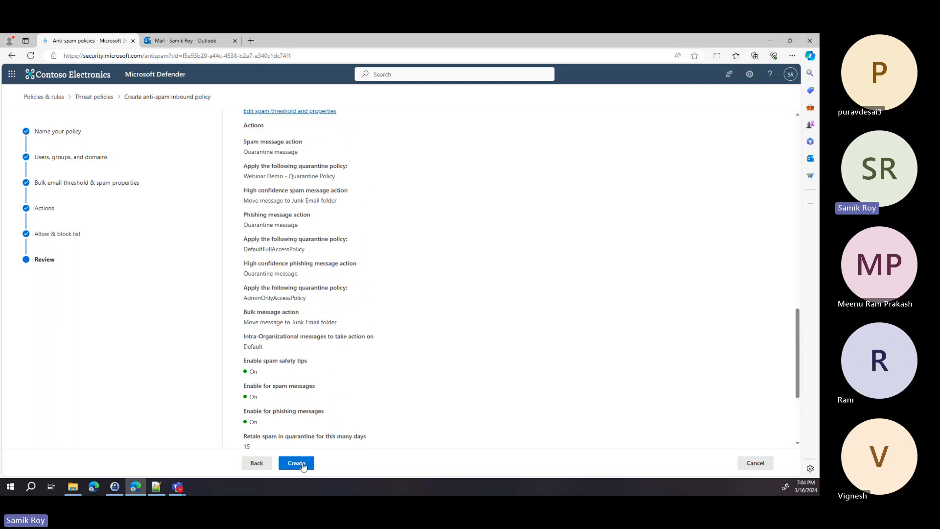
# Step: Discard the unfinished inbound anti-spam policy and go back to the Threat policies overview
pyautogui.click(755, 463)
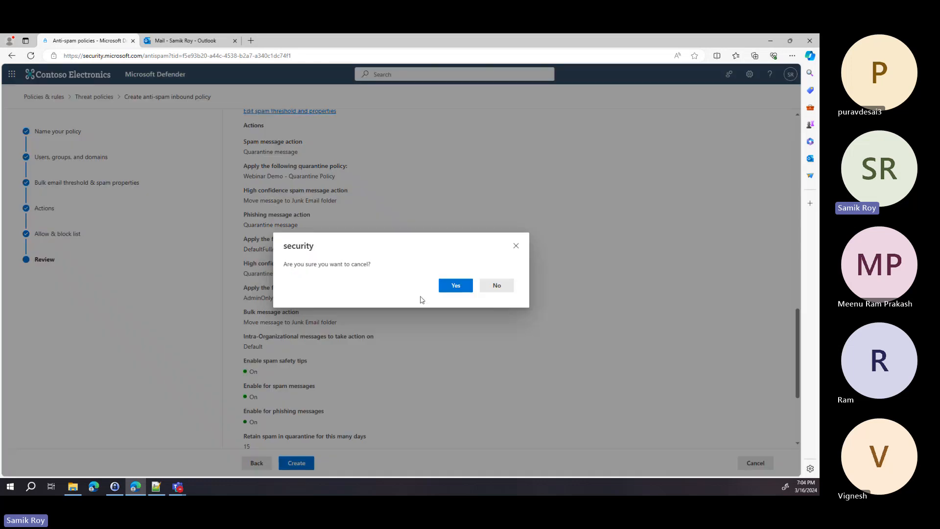
pyautogui.click(466, 289)
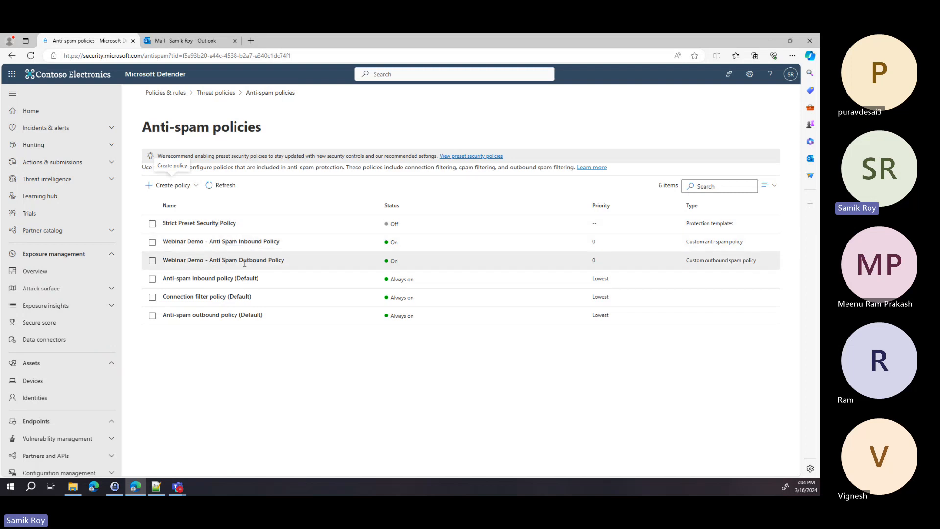
pyautogui.click(227, 94)
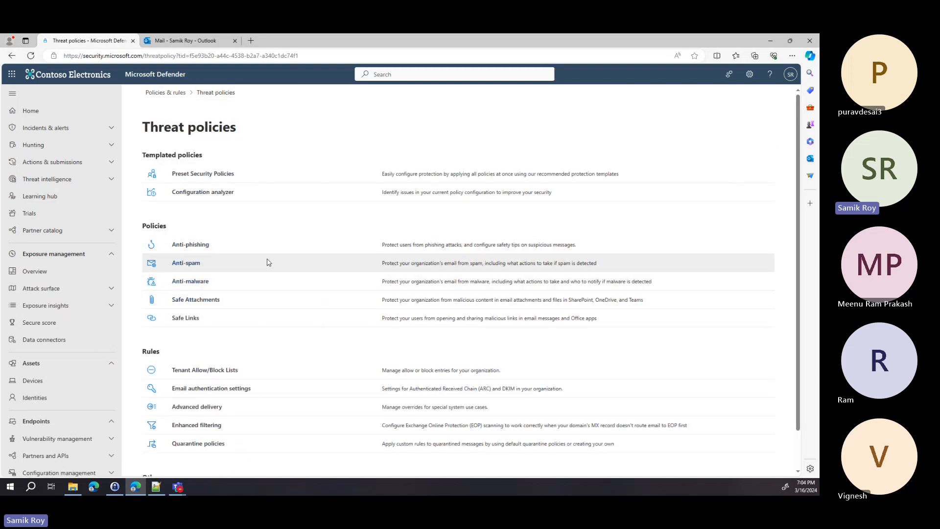
# Step: Look through the Webinar Demo - Anti Malware Policy settings in the Anti-malware policy list
pyautogui.click(197, 282)
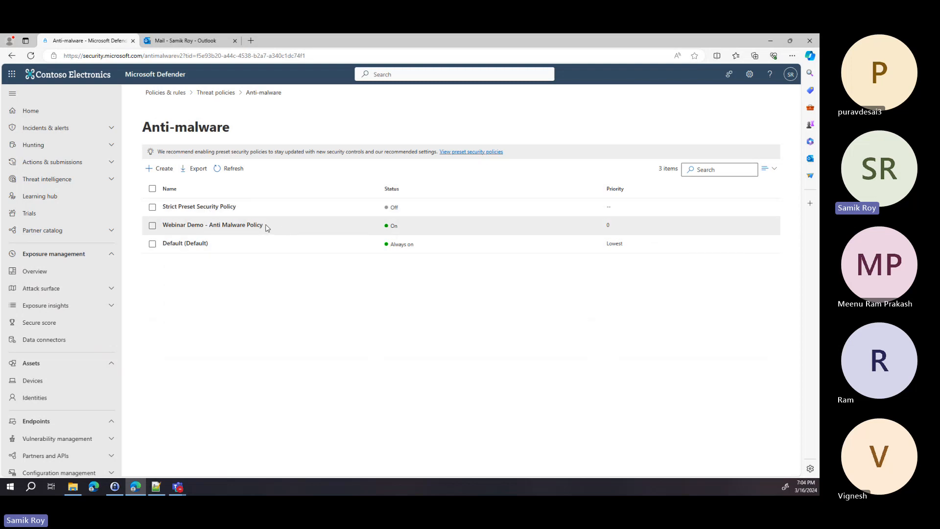
pyautogui.moveTo(269, 226); pyautogui.dragTo(162, 226)
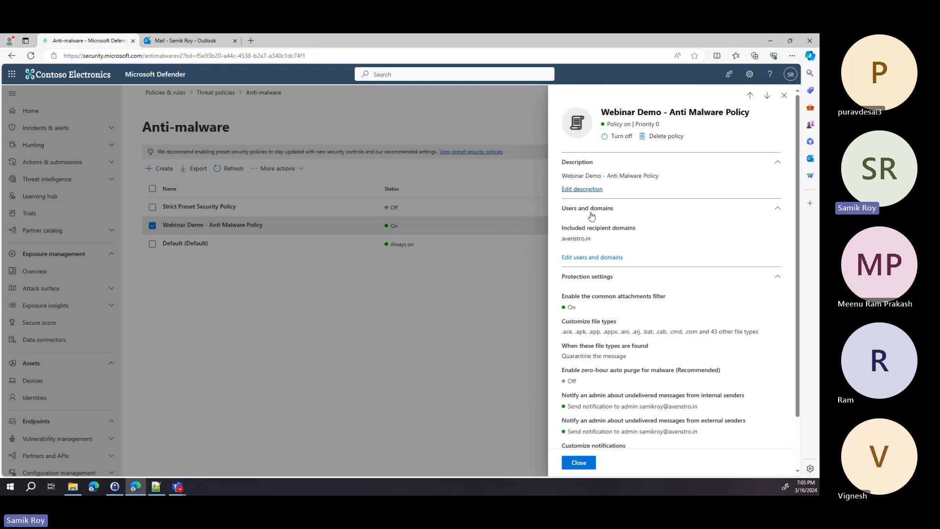
pyautogui.scroll(-1, 591, 216)
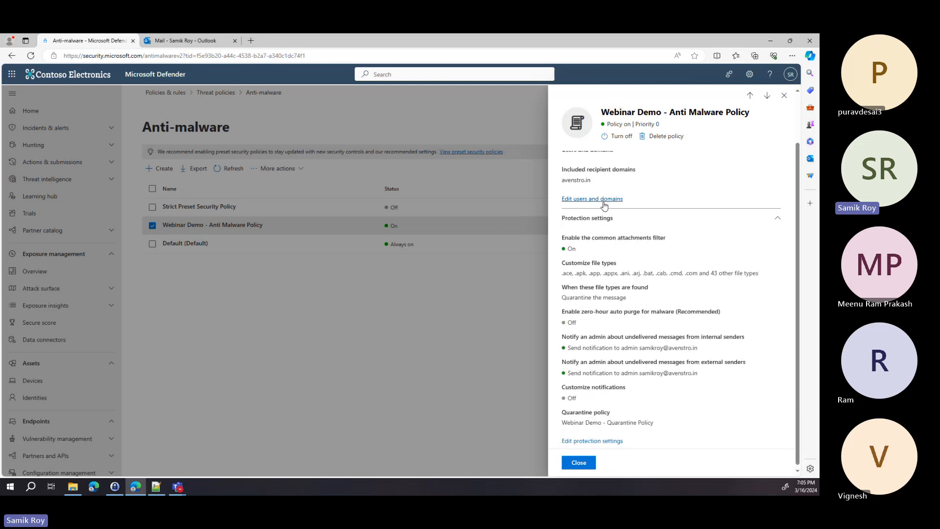
pyautogui.scroll(-1, 627, 259)
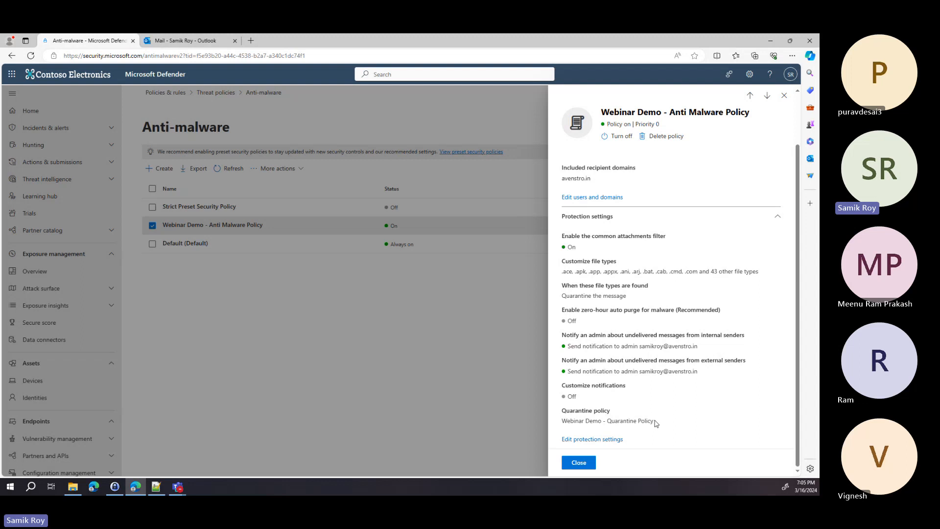
pyautogui.click(588, 466)
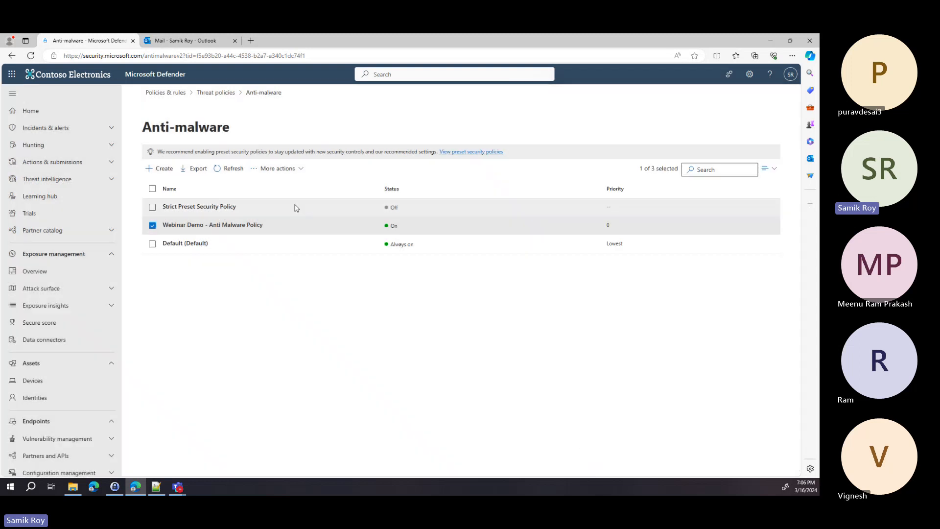
# Step: Open the Webinar Demo - Safe Attachment Policy in Safe Attachments and copy its name
pyautogui.click(216, 92)
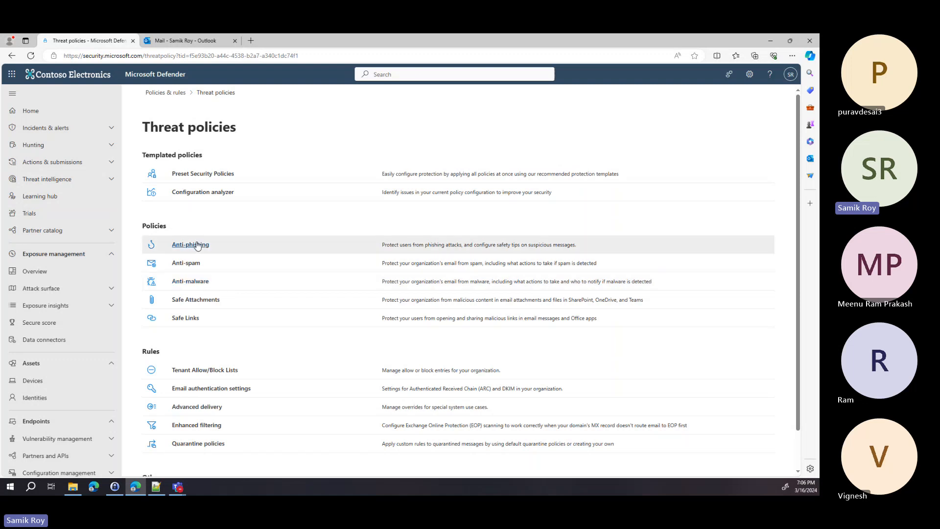
pyautogui.click(209, 300)
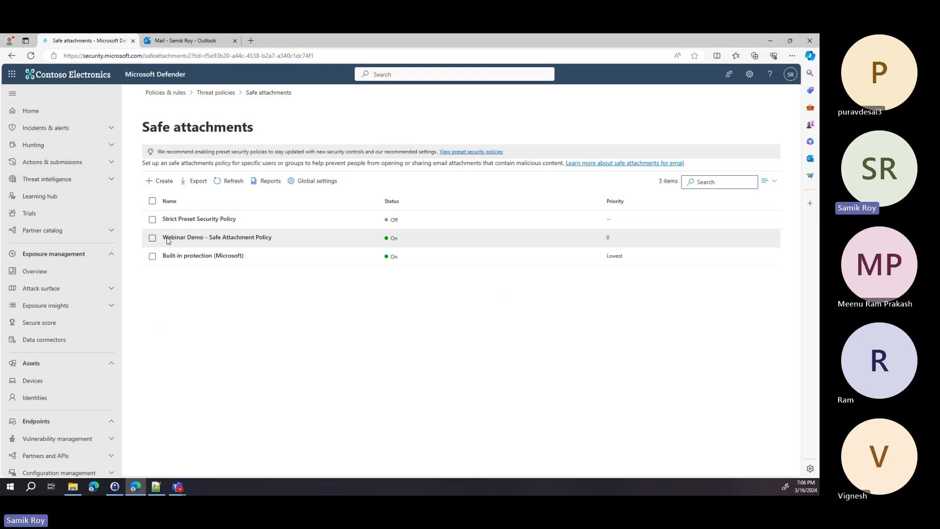
pyautogui.click(243, 242)
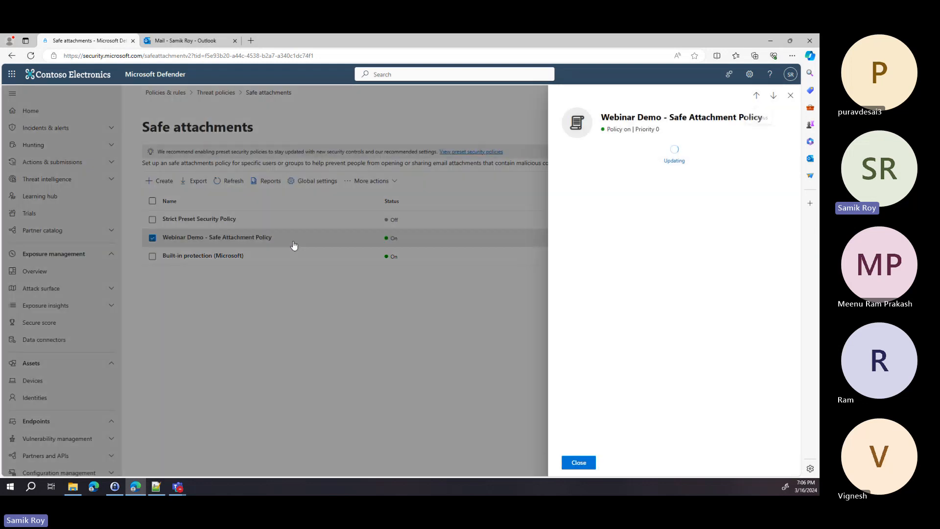
pyautogui.click(791, 95)
pyautogui.moveTo(303, 244); pyautogui.dragTo(161, 240)
pyautogui.hotkey('ctrl', 'c')
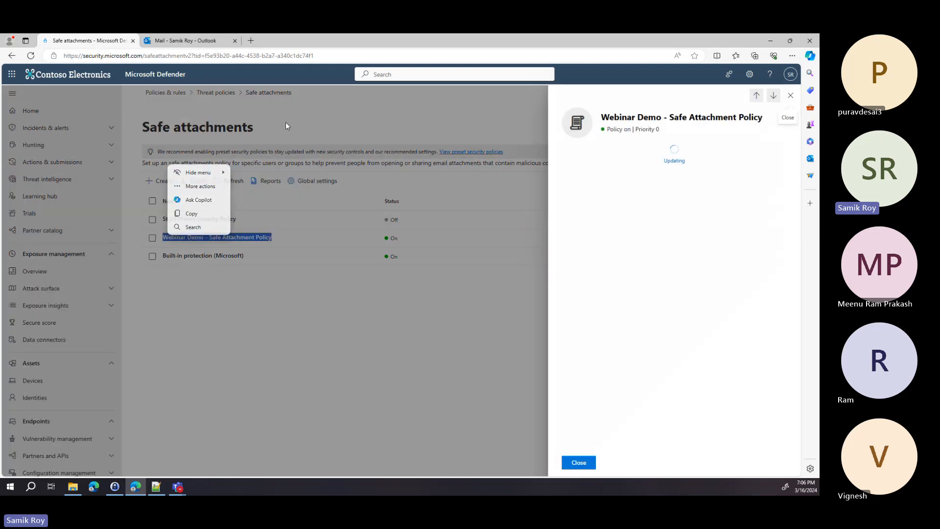
# Step: Start a new Safe Attachments policy named 'Webinar Demo - Safe Attachment Policy New'
pyautogui.click(579, 462)
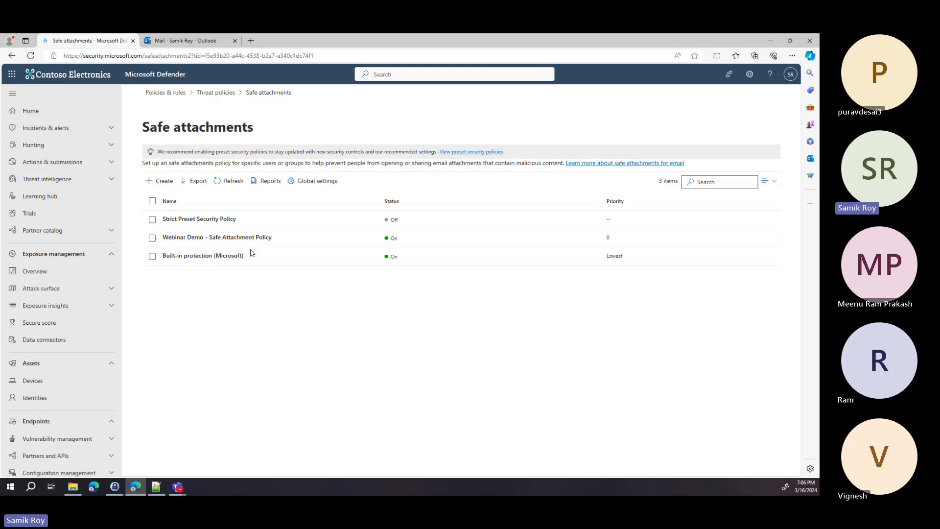
pyautogui.click(162, 181)
pyautogui.hotkey('ctrl', 'v')
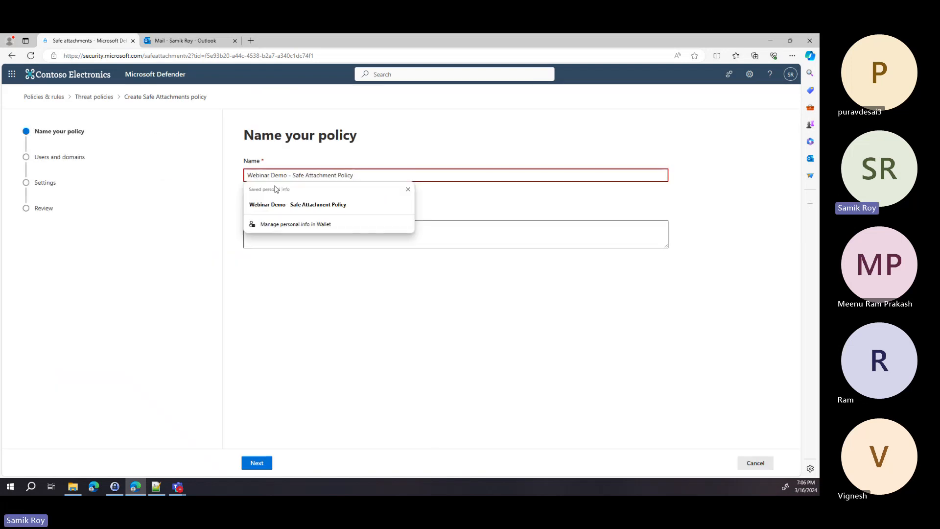
pyautogui.click(406, 146)
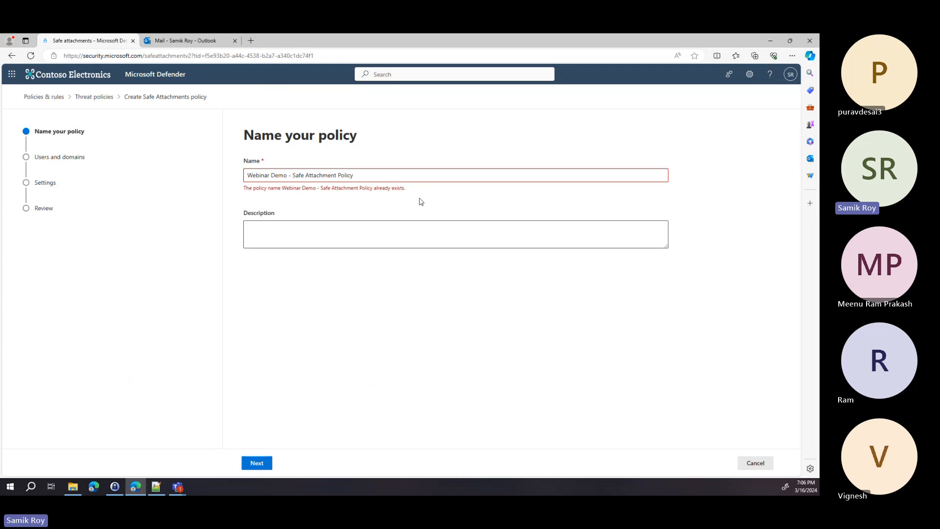
pyautogui.click(400, 172)
pyautogui.write('New')
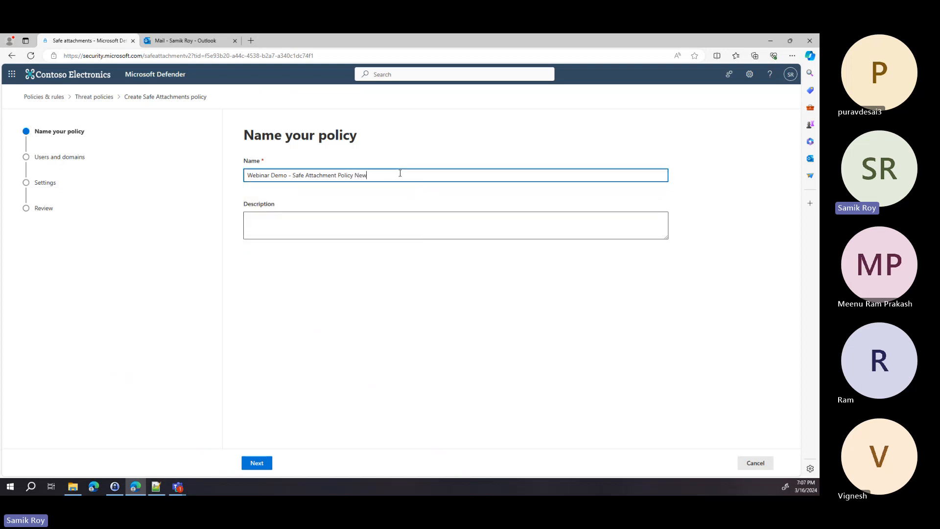
# Step: Copy the new policy name into the Description and continue to Users and domains
pyautogui.hotkey('ctrl', 'a')
pyautogui.hotkey('ctrl', 'c')
pyautogui.click(377, 221)
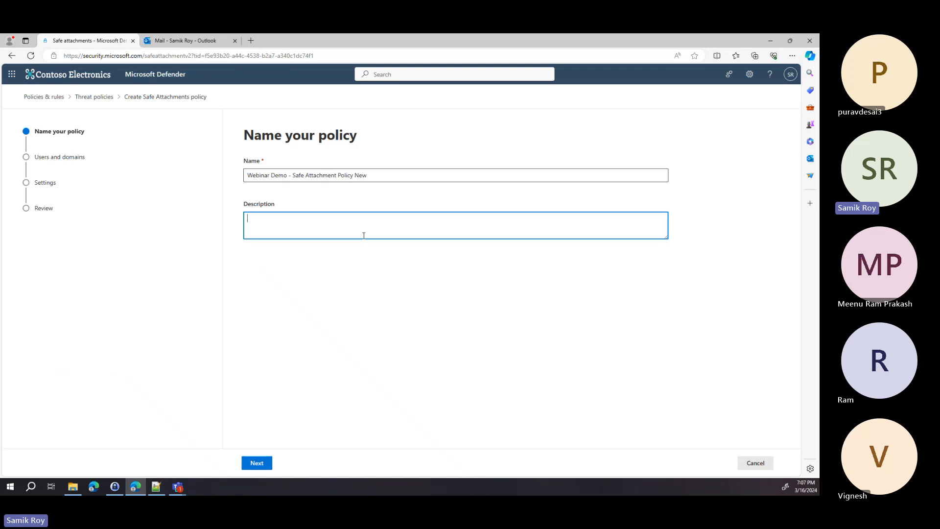
pyautogui.hotkey('ctrl', 'v')
pyautogui.click(266, 464)
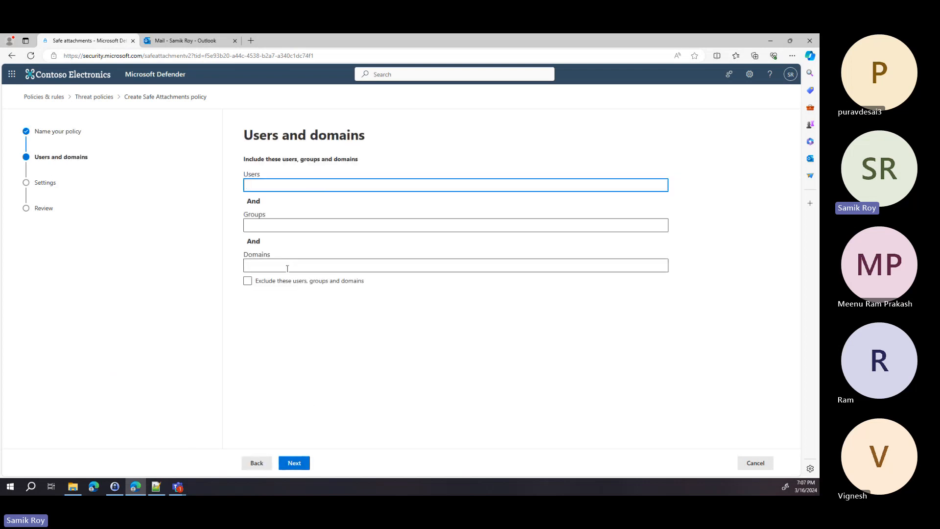
# Step: Include the Sales Team group in the new Safe Attachments policy and advance to Settings
pyautogui.click(286, 225)
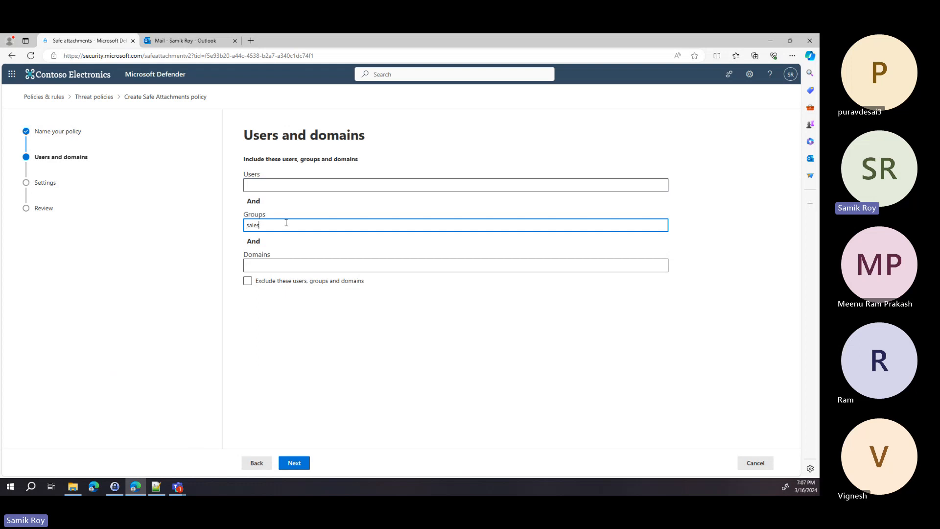
pyautogui.click(286, 260)
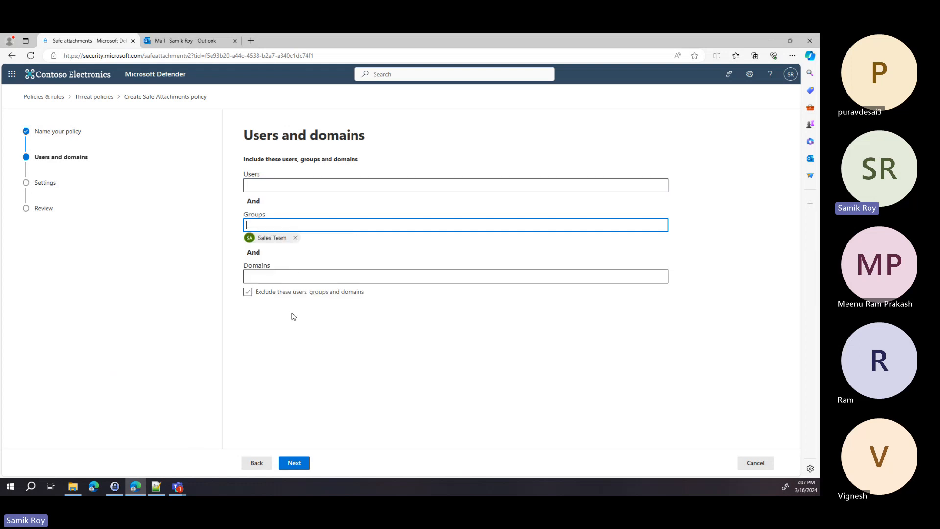
pyautogui.click(294, 463)
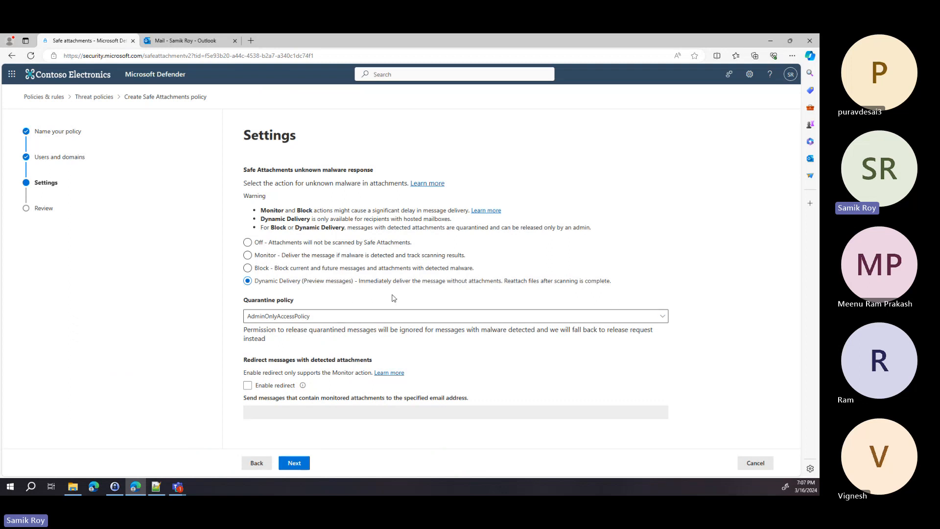
# Step: Keep AdminOnlyAccessPolicy as the quarantine policy, view the review summary, then cancel the wizard
pyautogui.click(372, 318)
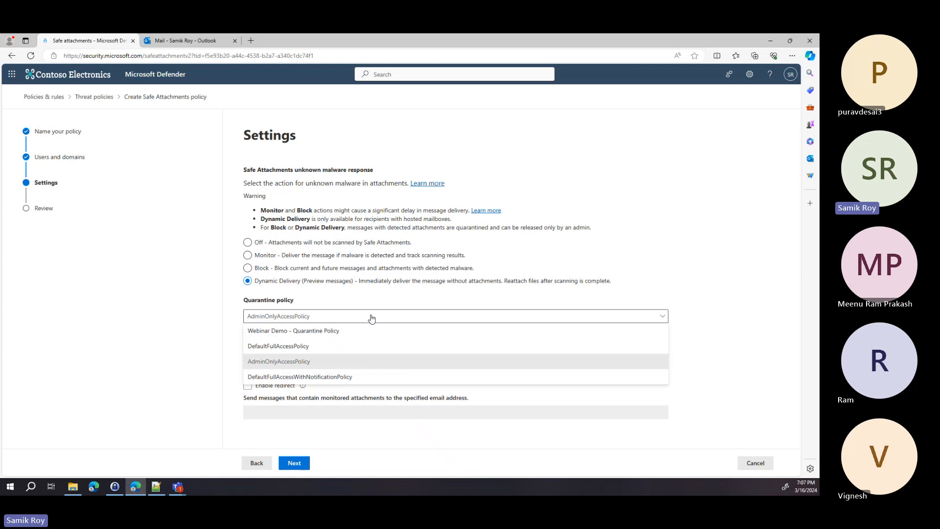
pyautogui.click(378, 301)
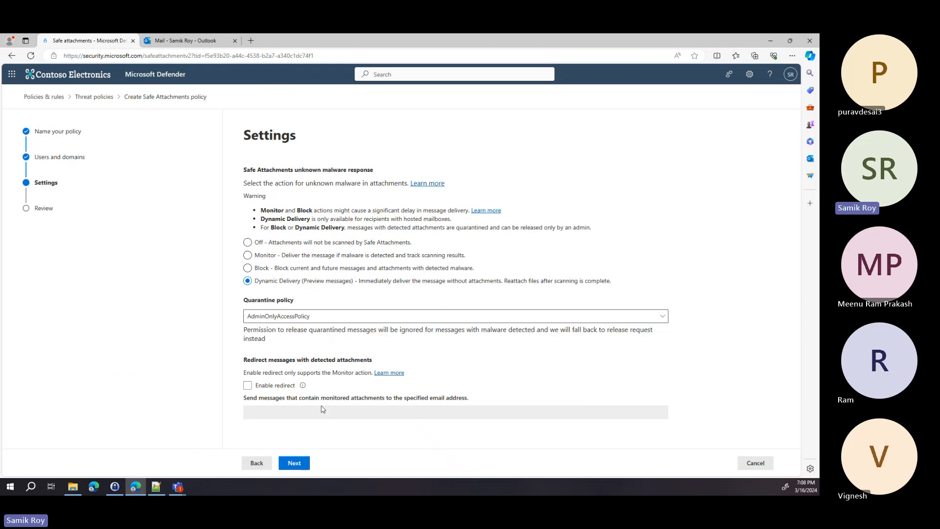
pyautogui.click(303, 468)
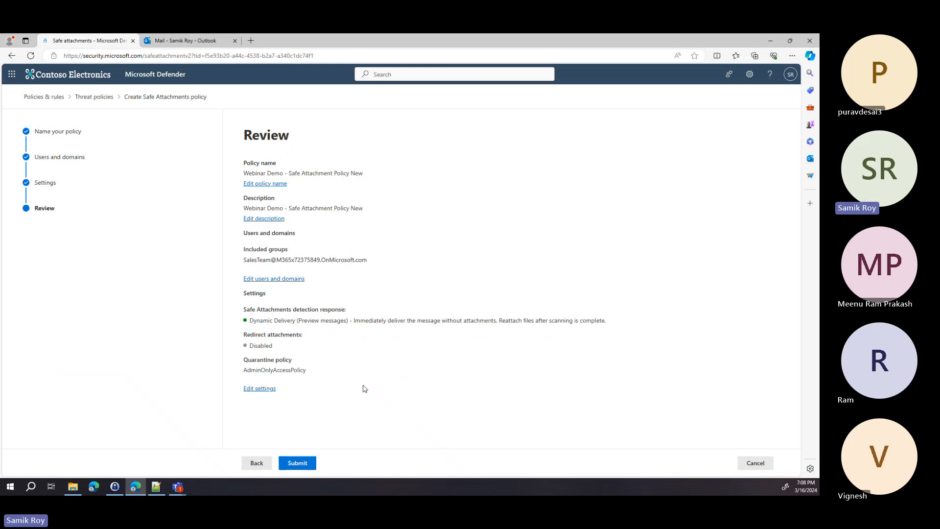
pyautogui.click(756, 463)
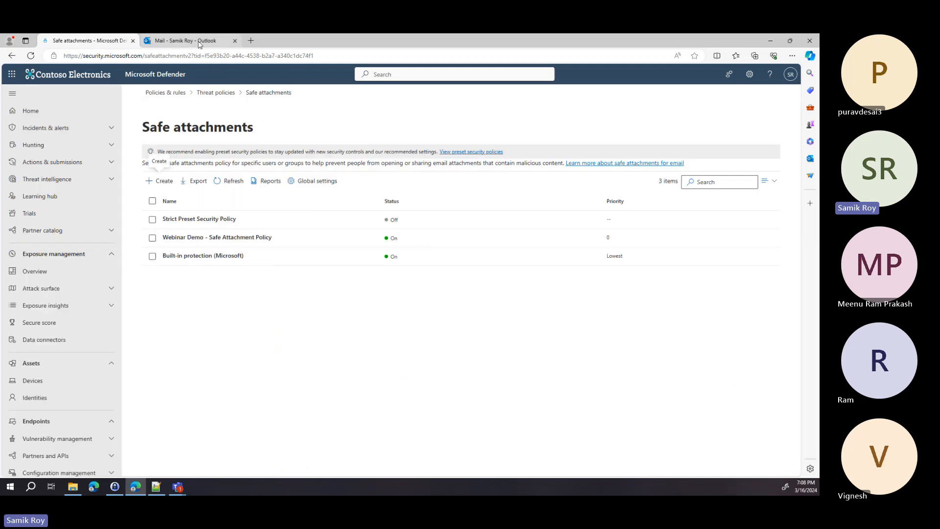
# Step: In Outlook, open the Safe Attachment Test email and confirm its 356 KB PDF attachment arrived
pyautogui.click(188, 41)
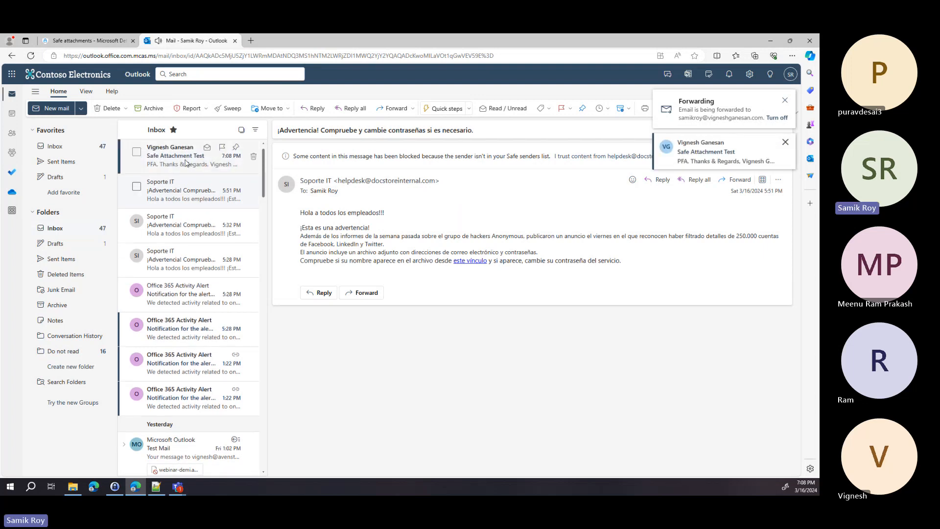
pyautogui.click(185, 163)
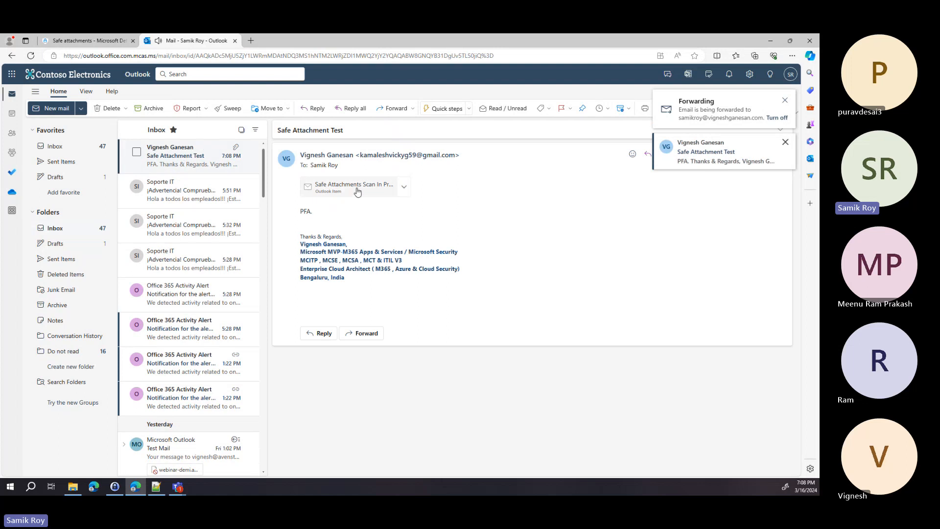
pyautogui.click(358, 191)
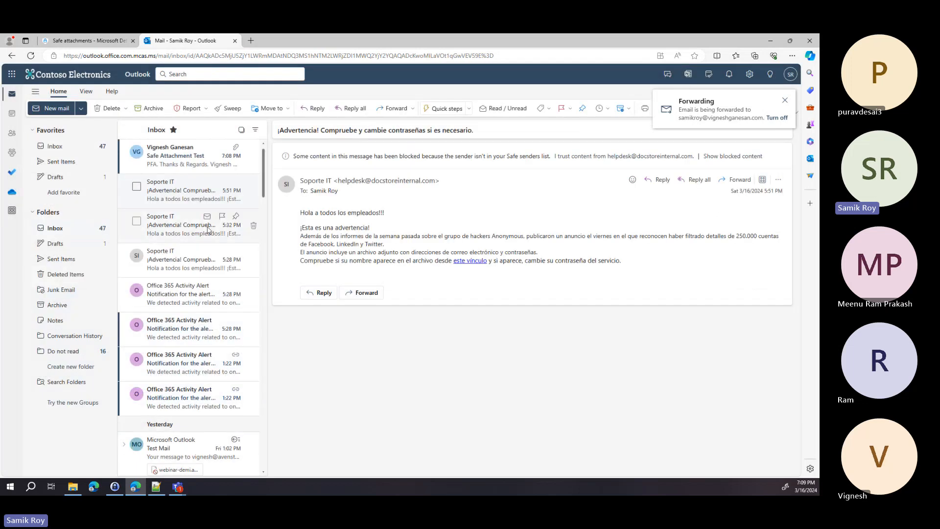
pyautogui.click(176, 159)
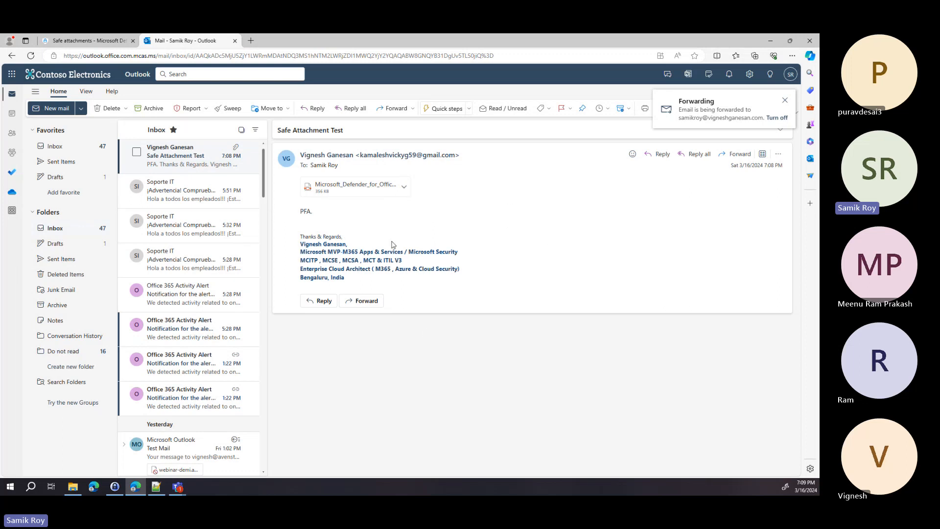
# Step: Inspect the Webinar Demo - Safe Links Policy under Safe Links, then begin a new Safe Links policy
pyautogui.click(88, 40)
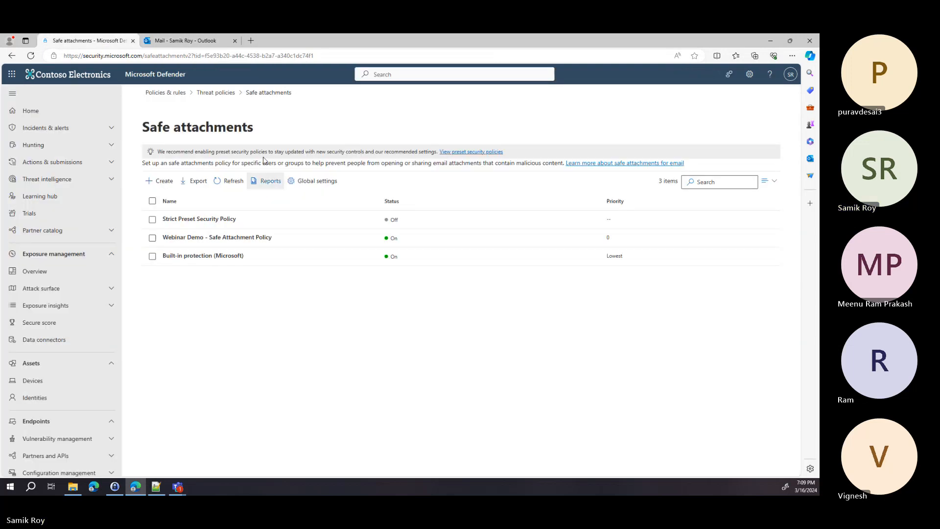
pyautogui.click(228, 92)
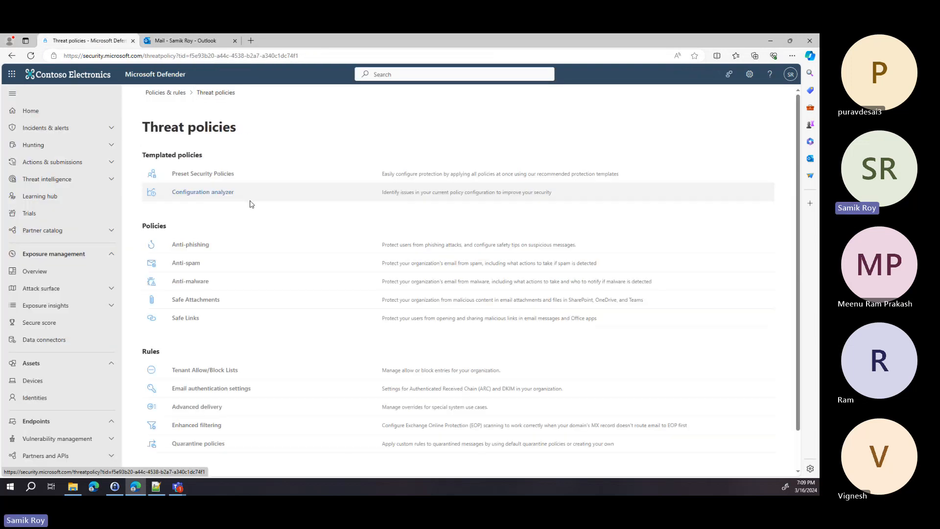
pyautogui.click(186, 319)
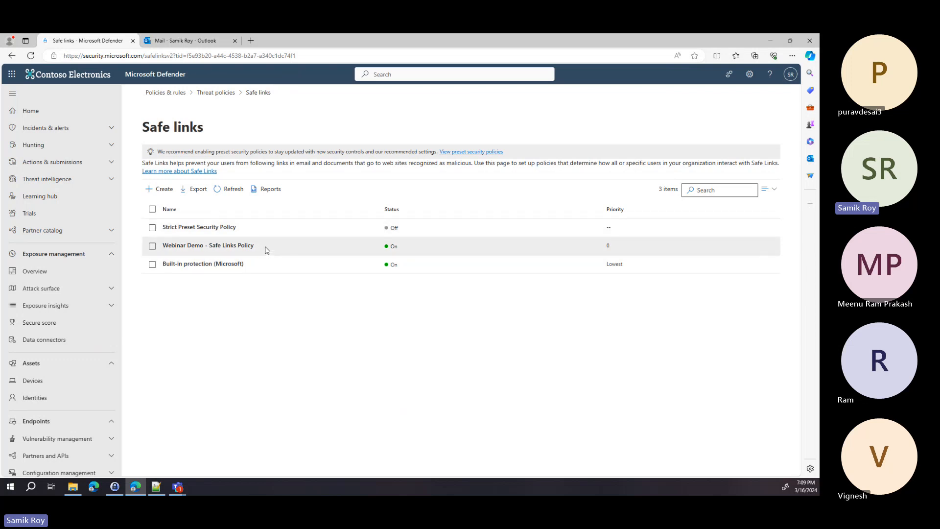
pyautogui.moveTo(267, 250); pyautogui.dragTo(165, 250)
pyautogui.hotkey('ctrl', 'c')
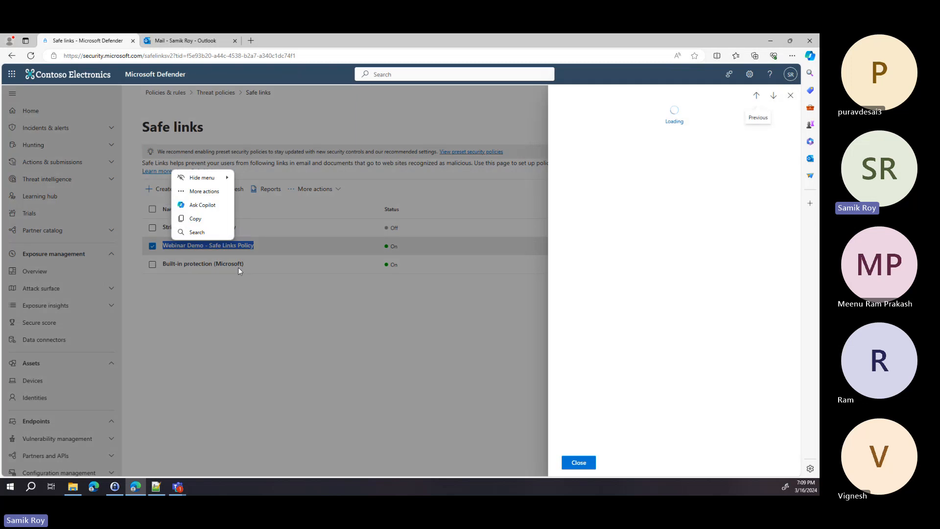
pyautogui.click(287, 322)
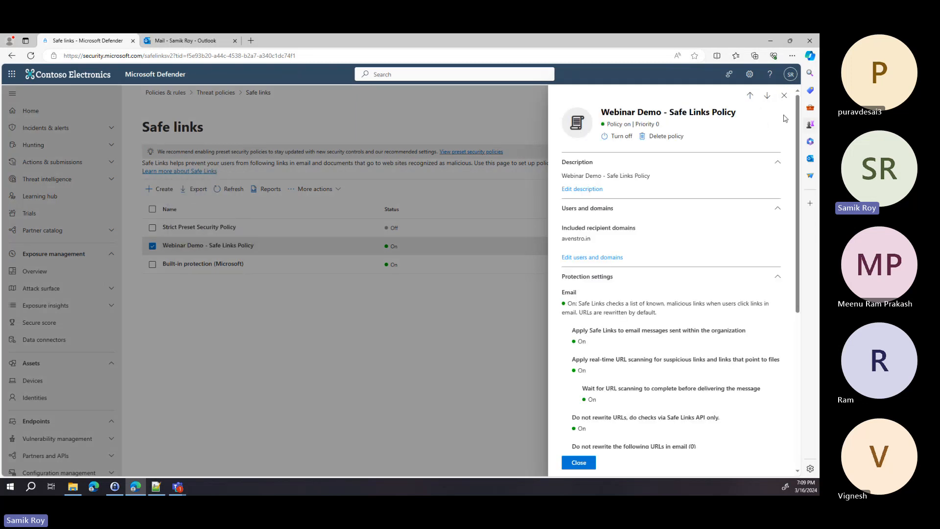
pyautogui.click(784, 95)
pyautogui.click(172, 189)
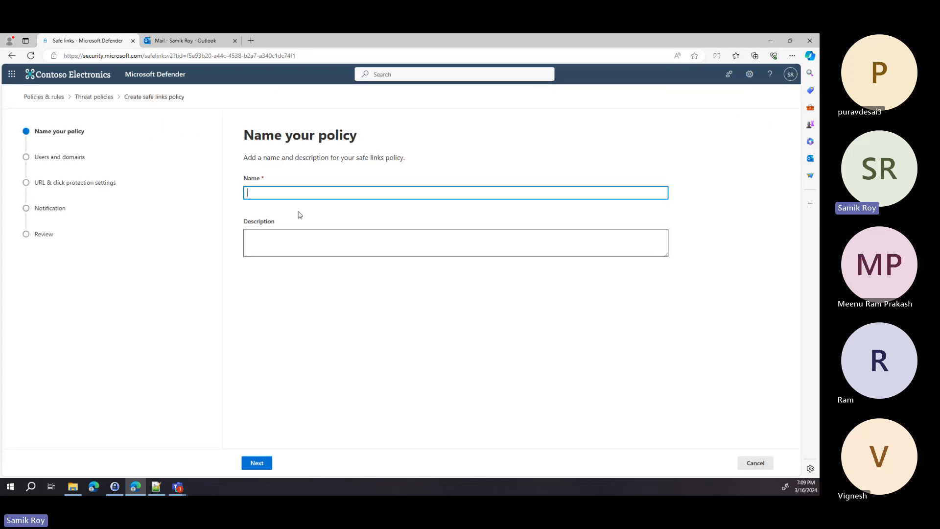
# Step: Name the policy 'Webinar Demo - Safe Links Policy New' and reuse that name as its description
pyautogui.hotkey('ctrl', 'v')
pyautogui.write('New')
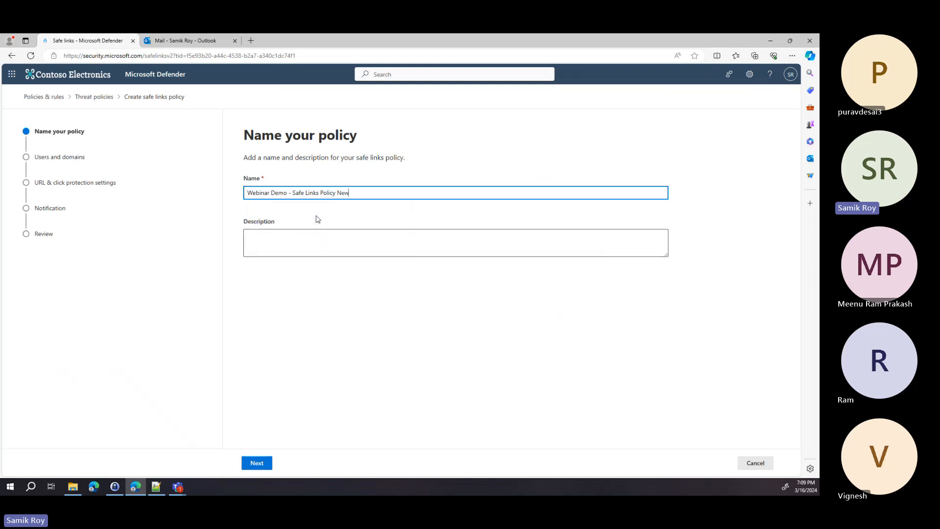
pyautogui.hotkey('ctrl', 'a')
pyautogui.hotkey('ctrl', 'c')
pyautogui.click(319, 243)
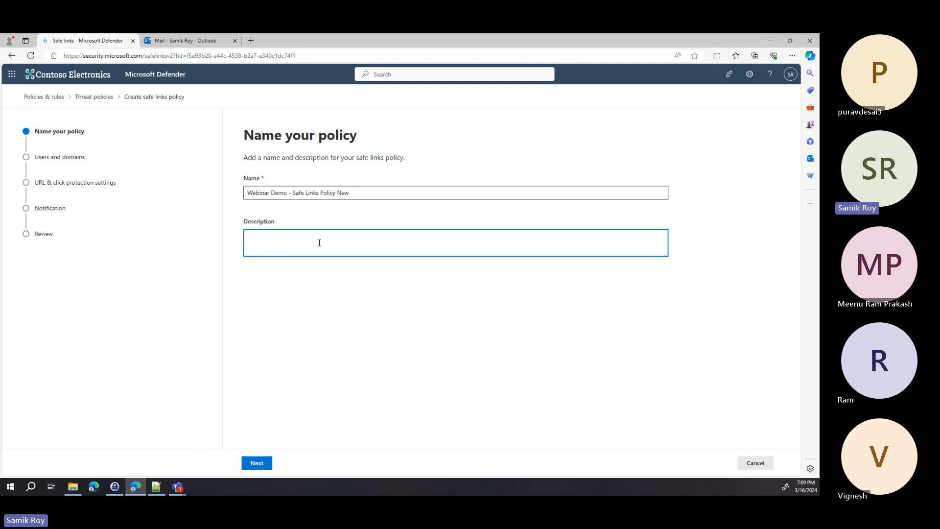
pyautogui.hotkey('ctrl', 'v')
pyautogui.click(265, 466)
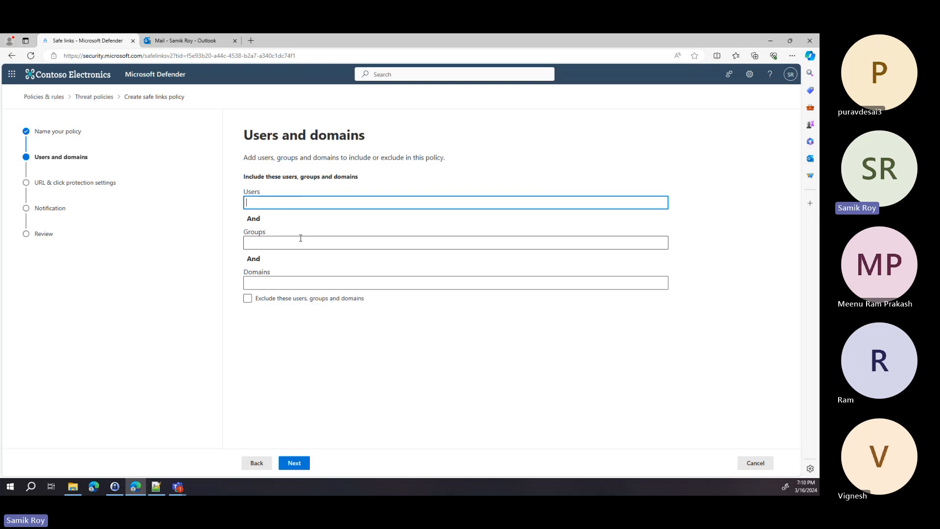
# Step: Include the avenstro.in domain and proceed to URL & click protection settings
pyautogui.click(270, 244)
pyautogui.click(279, 201)
pyautogui.click(274, 243)
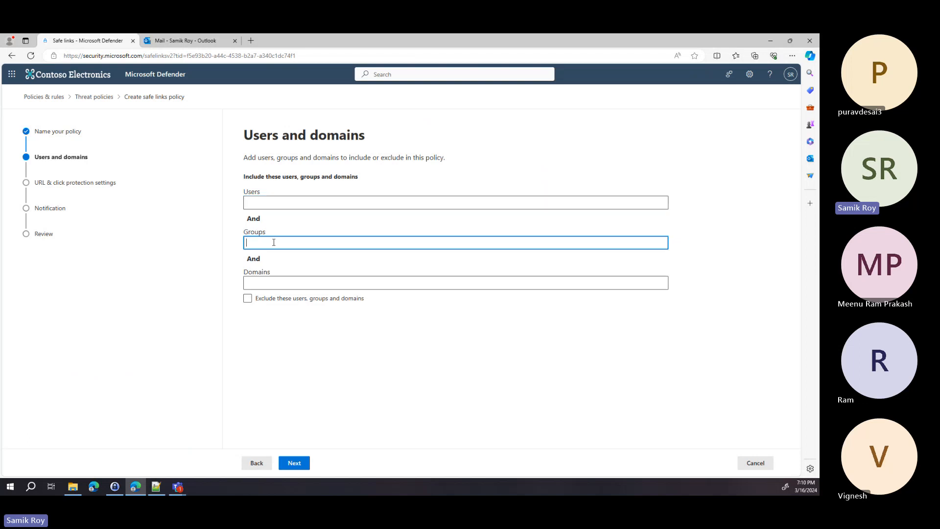
pyautogui.click(272, 286)
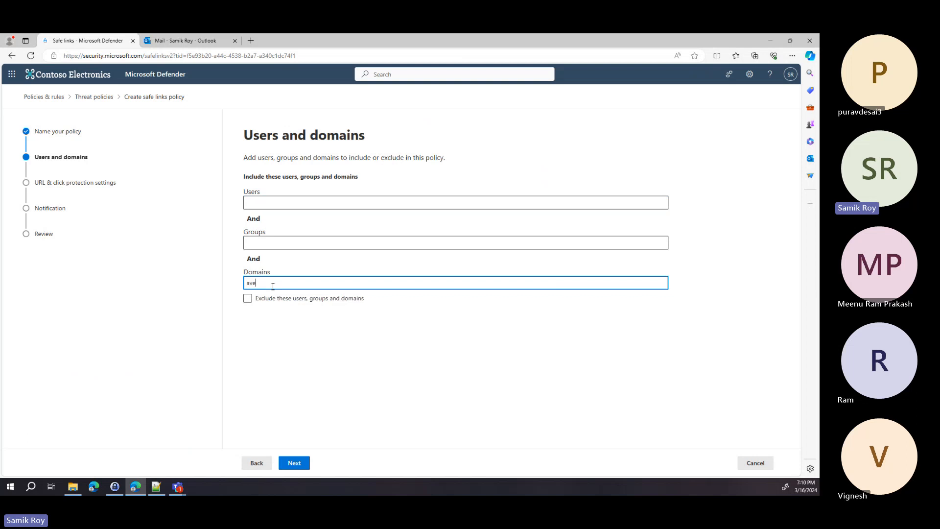
pyautogui.click(281, 319)
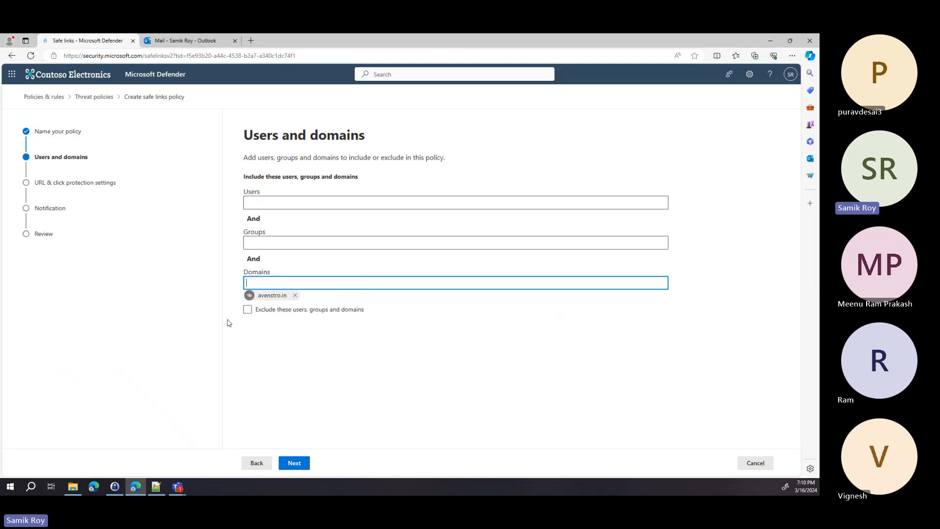
pyautogui.click(247, 312)
pyautogui.click(299, 464)
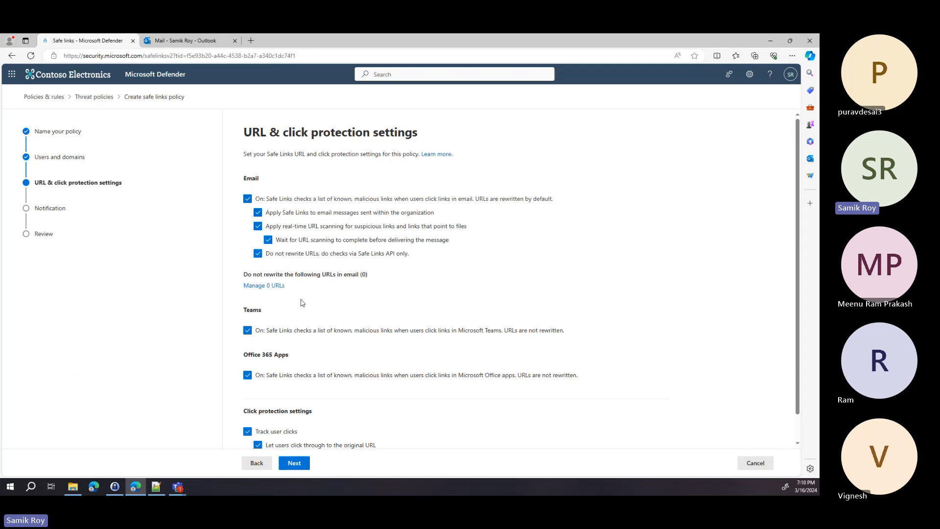
# Step: Leave the URL & click protection settings at their defaults and advance to Notification
pyautogui.scroll(-1, 292, 356)
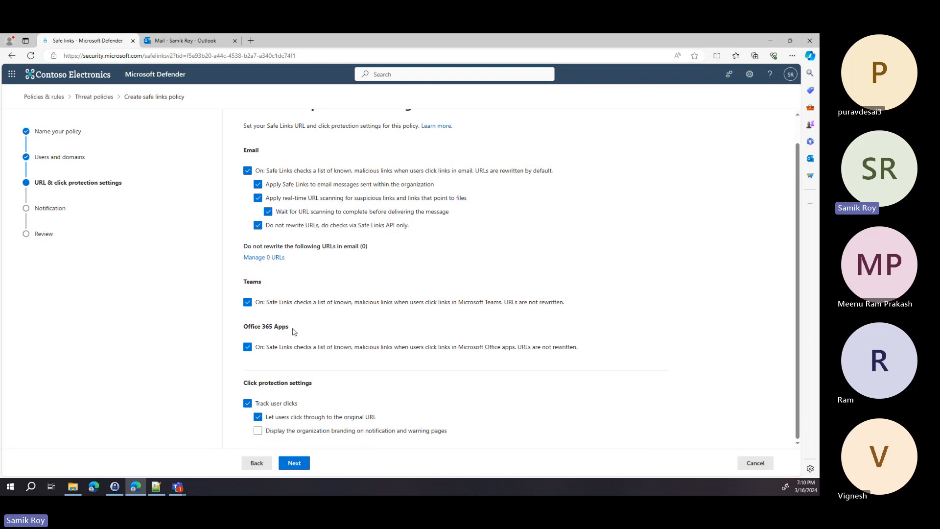
pyautogui.scroll(1, 298, 323)
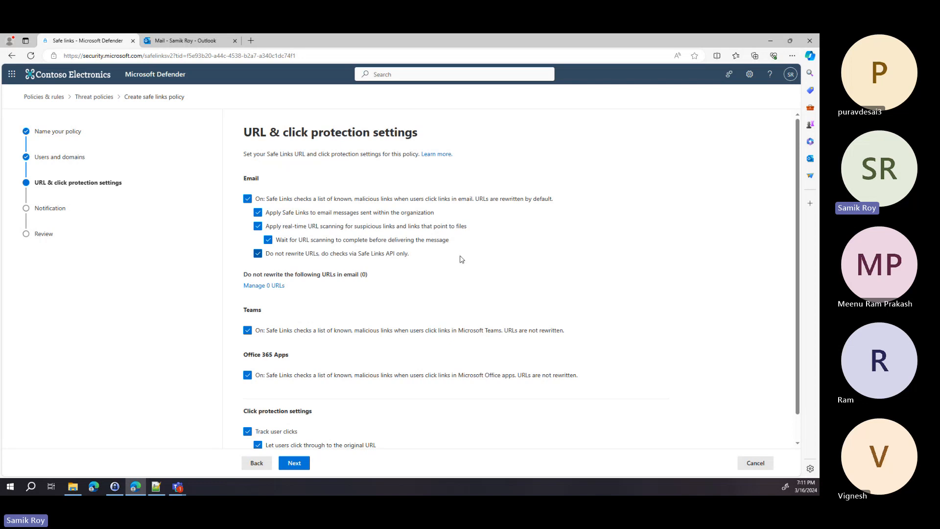
pyautogui.scroll(-1, 462, 260)
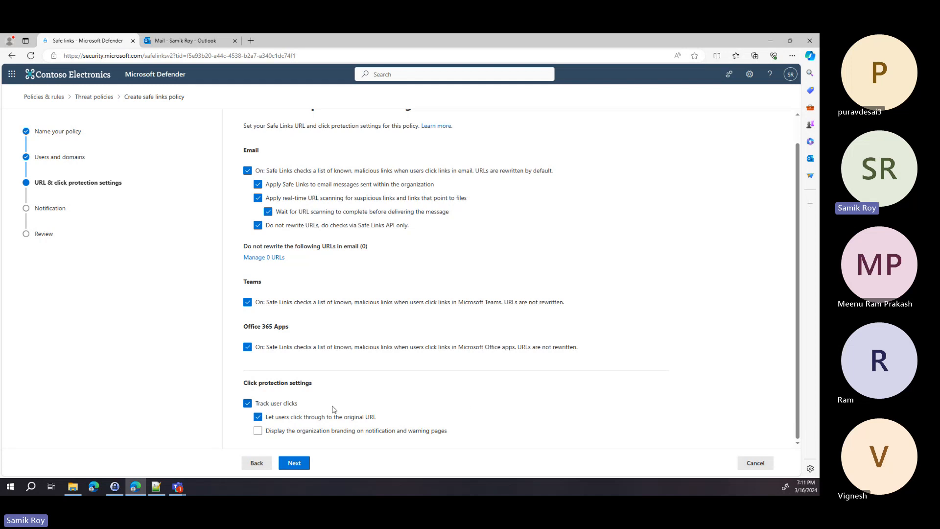
pyautogui.click(295, 465)
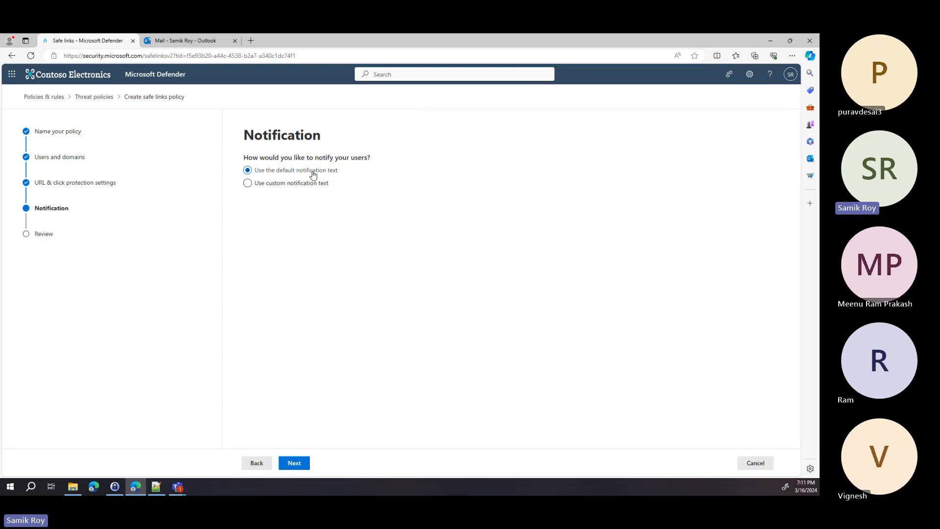
# Step: Look over the new Safe Links policy's review summary, then cancel the wizard
pyautogui.click(304, 466)
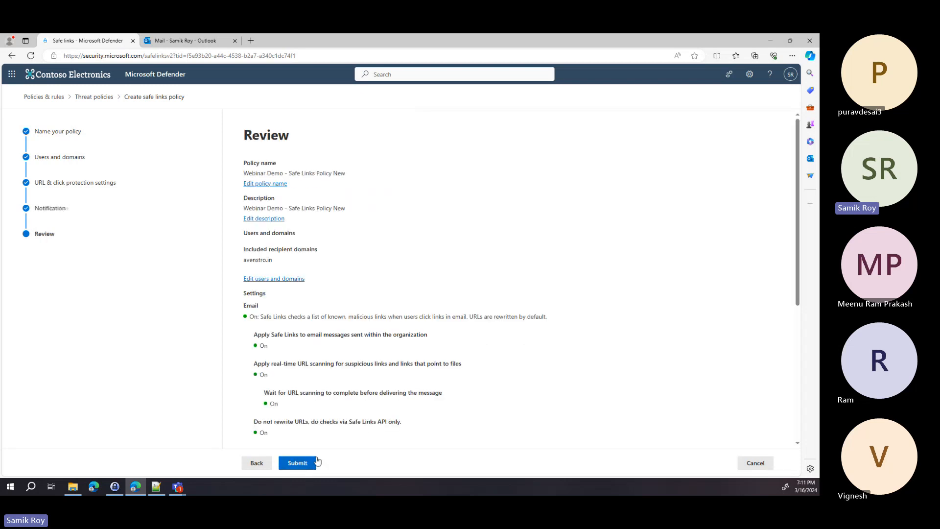
pyautogui.scroll(-2, 370, 425)
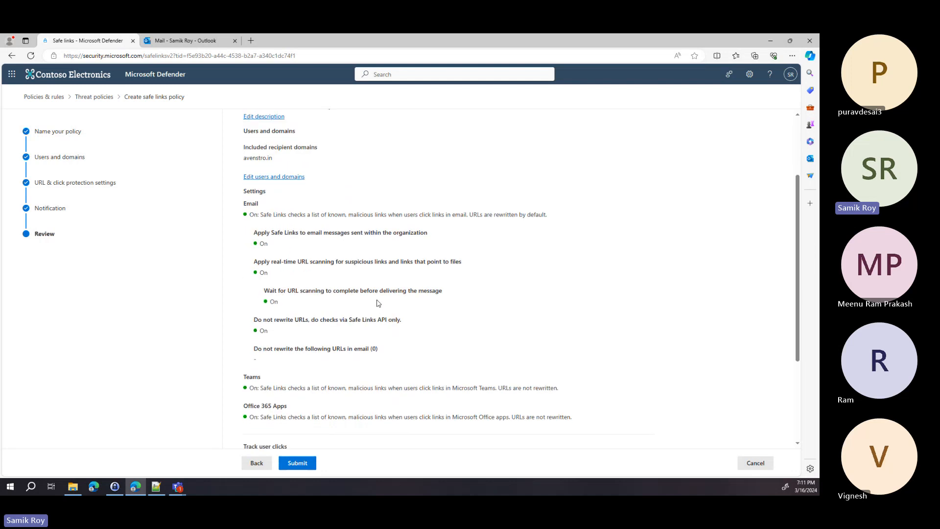
pyautogui.scroll(-1, 282, 413)
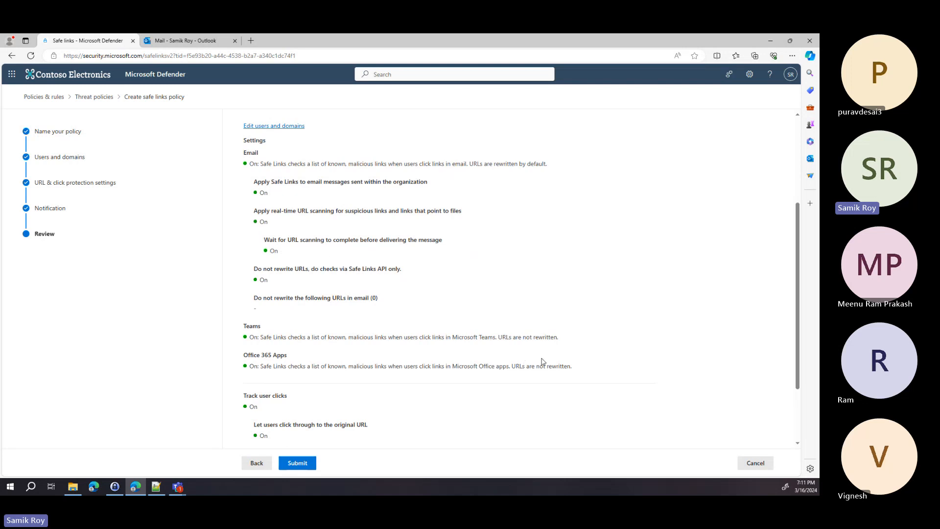
pyautogui.click(764, 466)
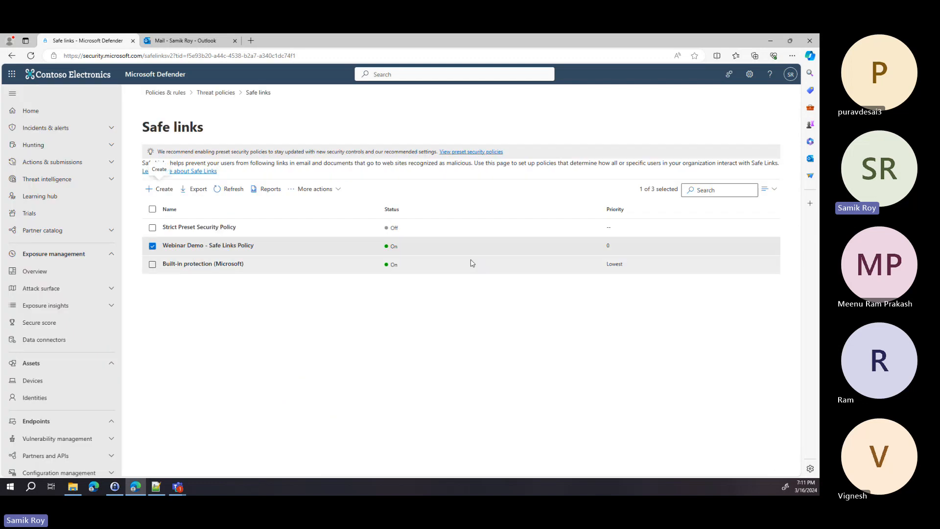
# Step: In the Outlook mailbox, open the 'Safe link test' email
pyautogui.click(186, 44)
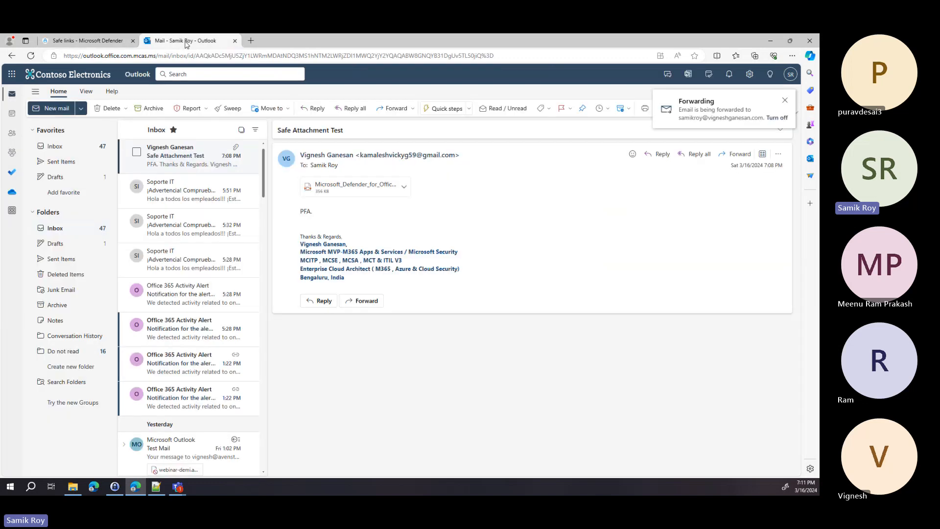
pyautogui.click(172, 196)
pyautogui.click(171, 164)
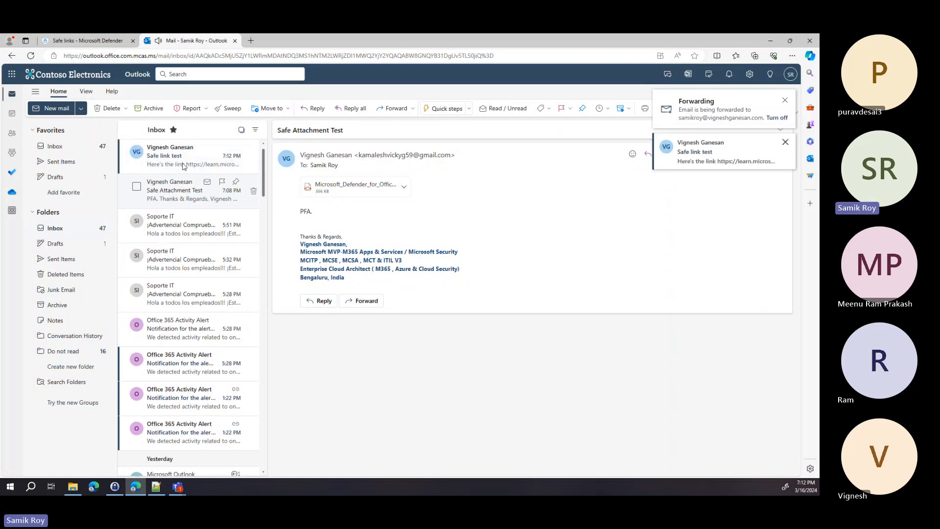
pyautogui.click(179, 158)
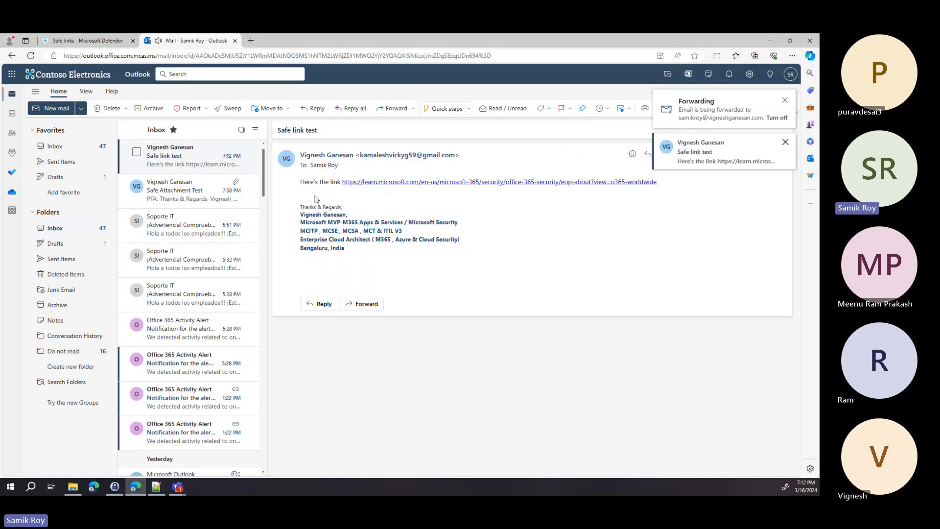
# Step: Follow the email's link twice, checking the safelink prefix in the page address
pyautogui.click(403, 182)
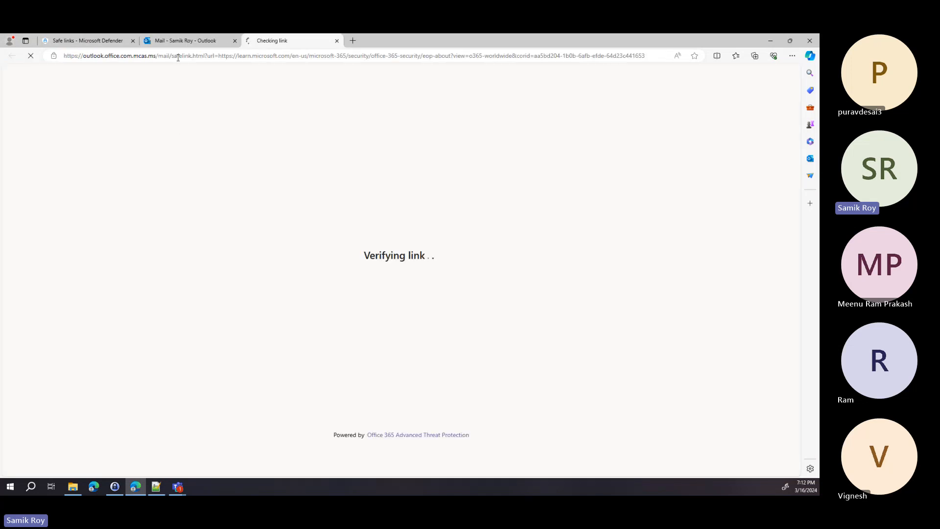
pyautogui.moveTo(174, 55); pyautogui.dragTo(205, 55)
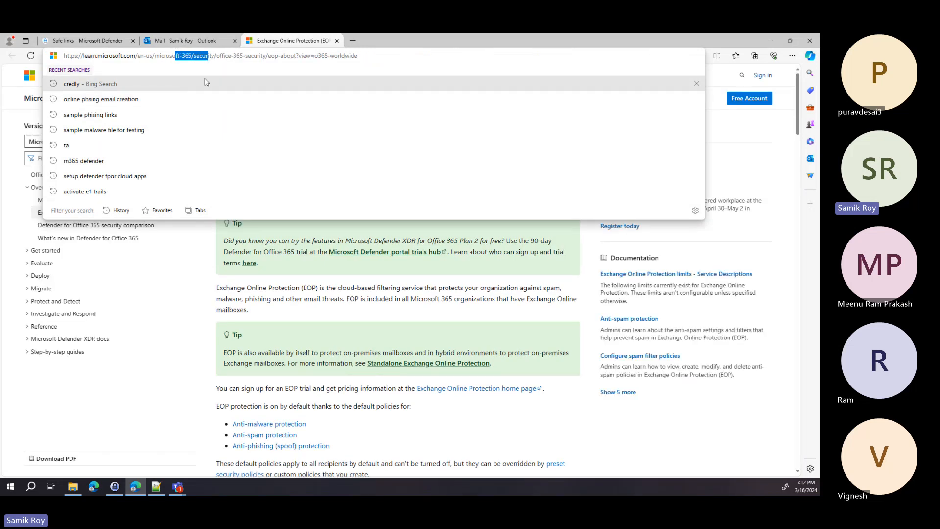
pyautogui.middleClick(273, 38)
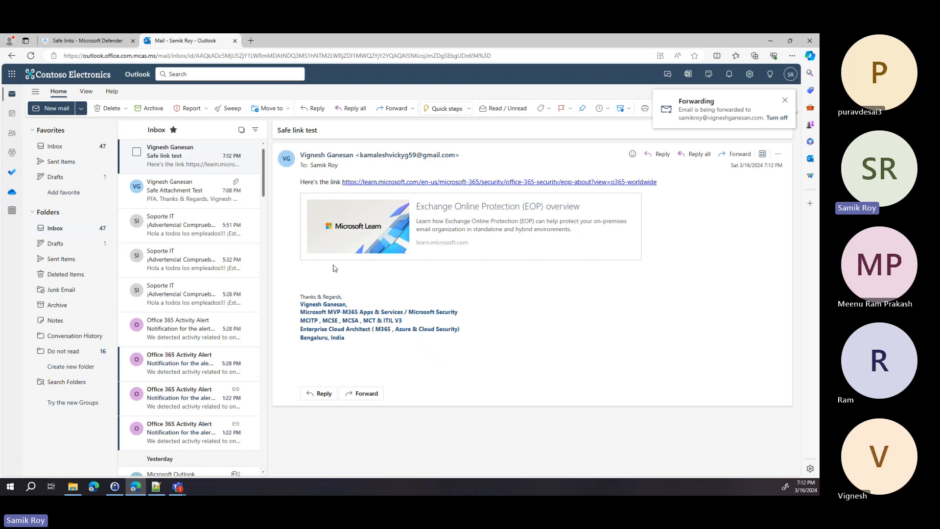
pyautogui.click(398, 183)
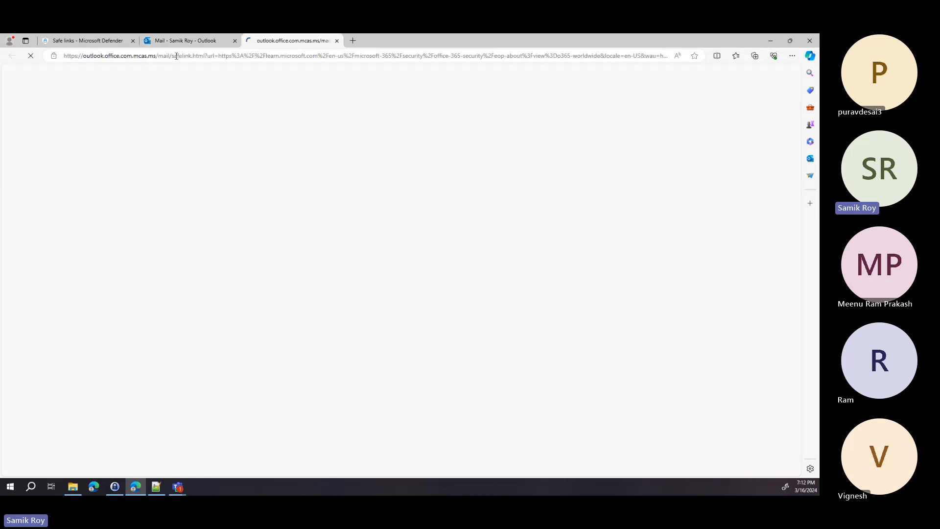
pyautogui.moveTo(173, 55); pyautogui.dragTo(215, 57)
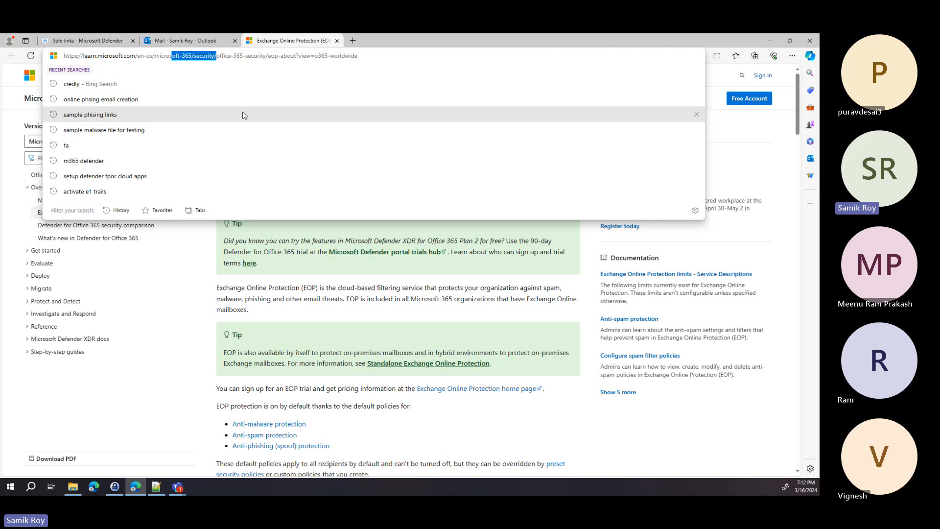
# Step: Inspect the Webinar Demo - Safe Links Policy details flyout, then return to Threat policies
pyautogui.click(116, 42)
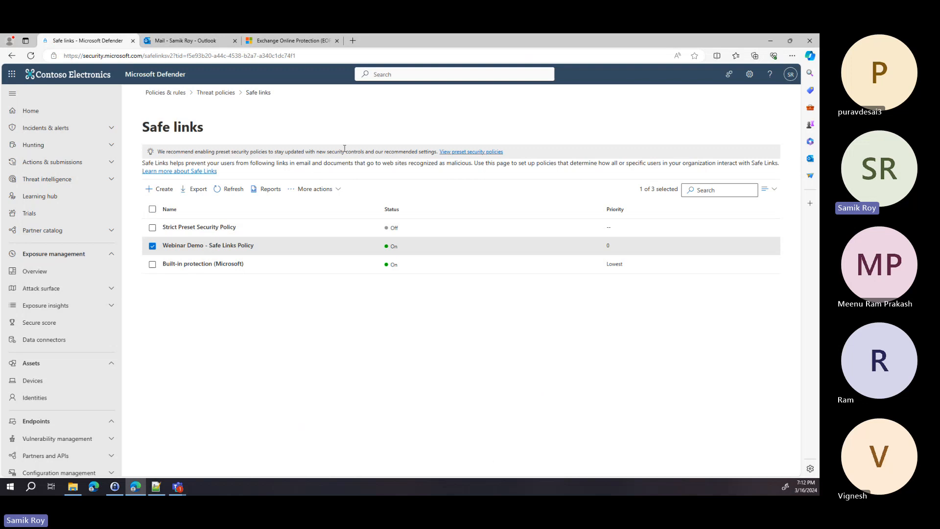
pyautogui.click(202, 246)
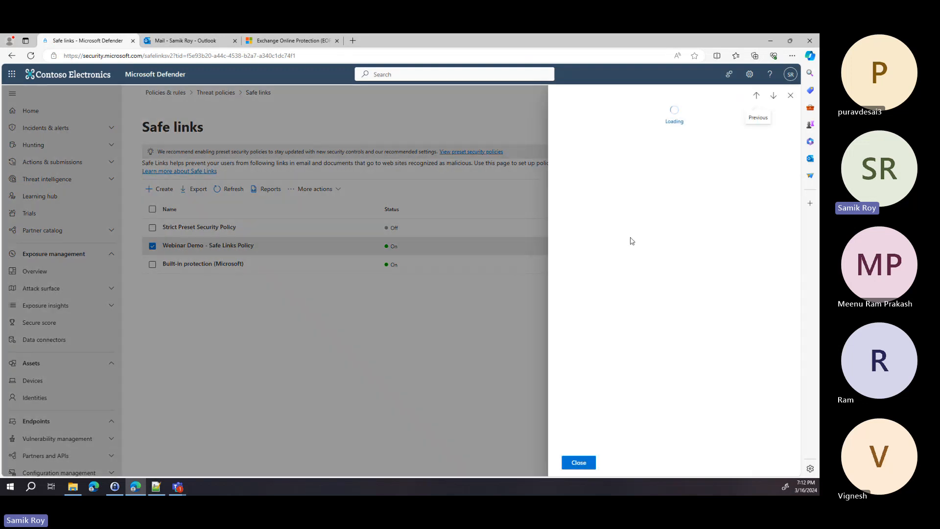
pyautogui.scroll(-3, 647, 333)
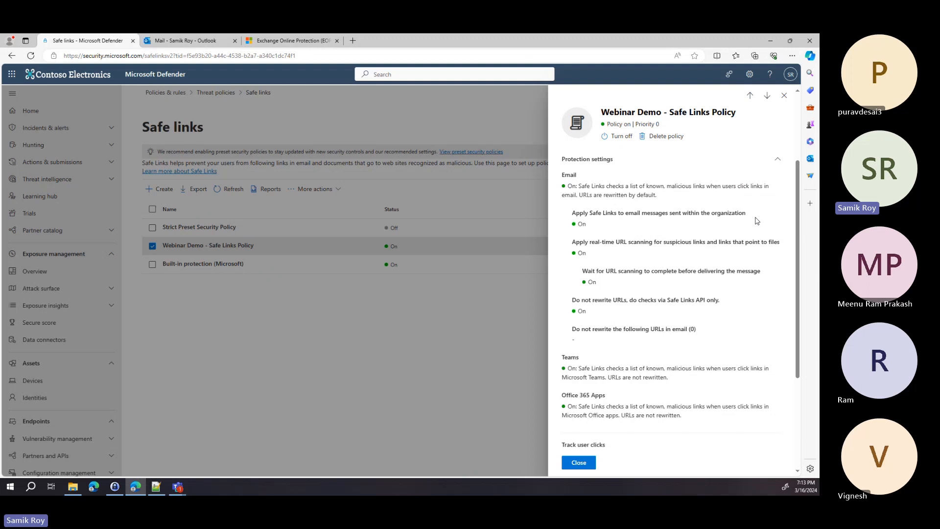
pyautogui.click(784, 95)
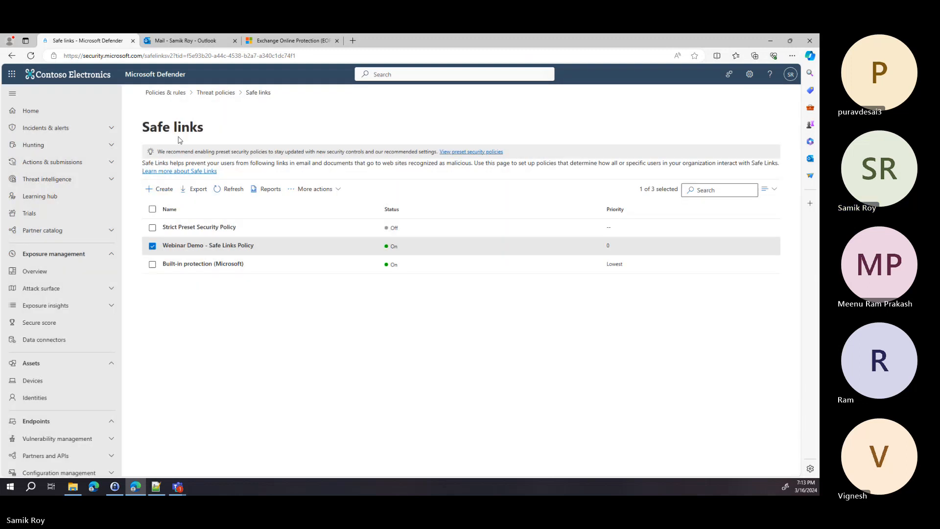
pyautogui.click(205, 98)
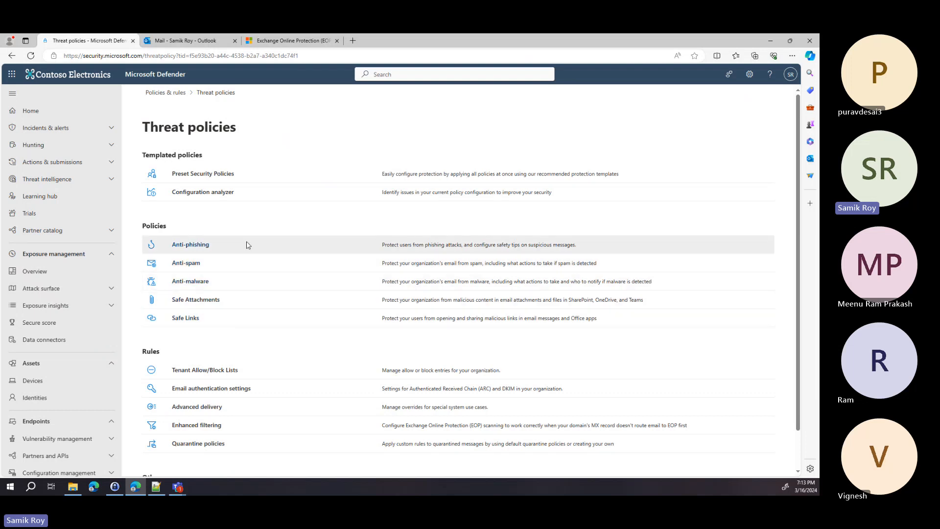
# Step: Scroll down Threat policies and open Quarantine policies under Rules
pyautogui.scroll(-1, 255, 259)
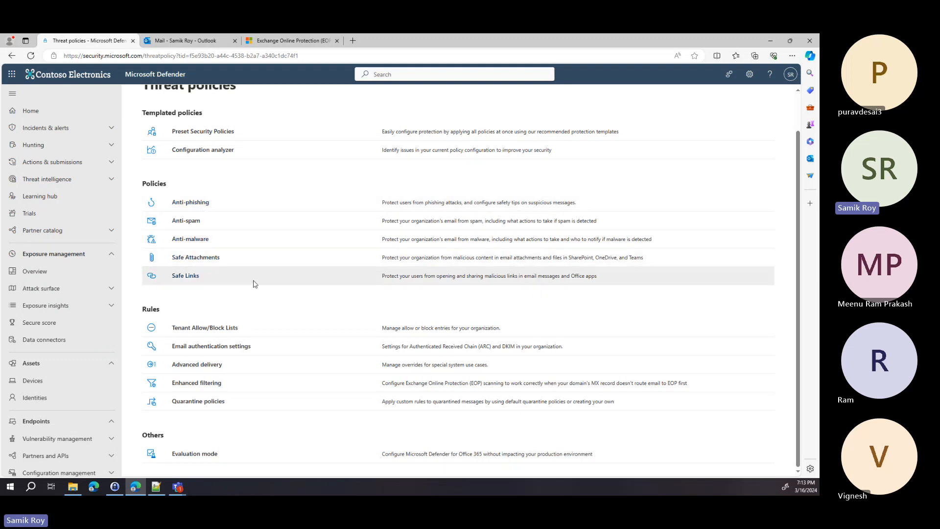
pyautogui.click(195, 403)
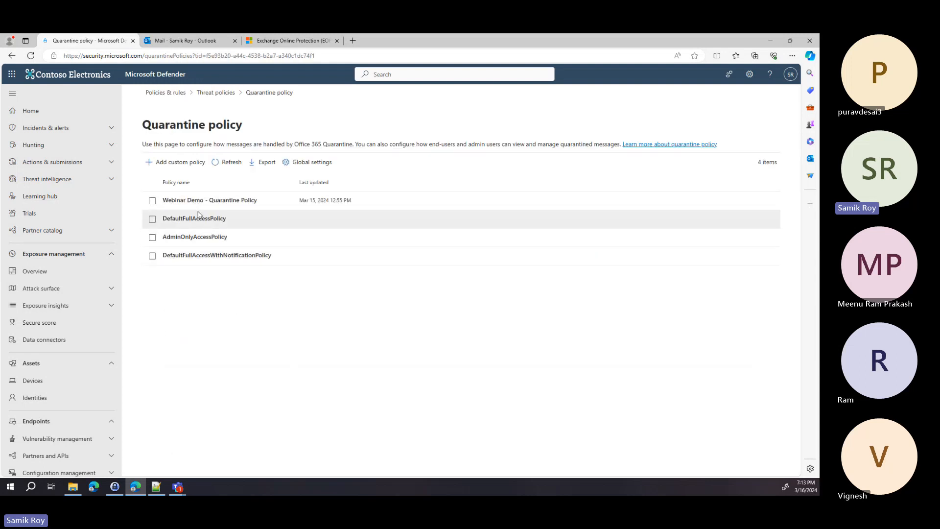
pyautogui.click(244, 201)
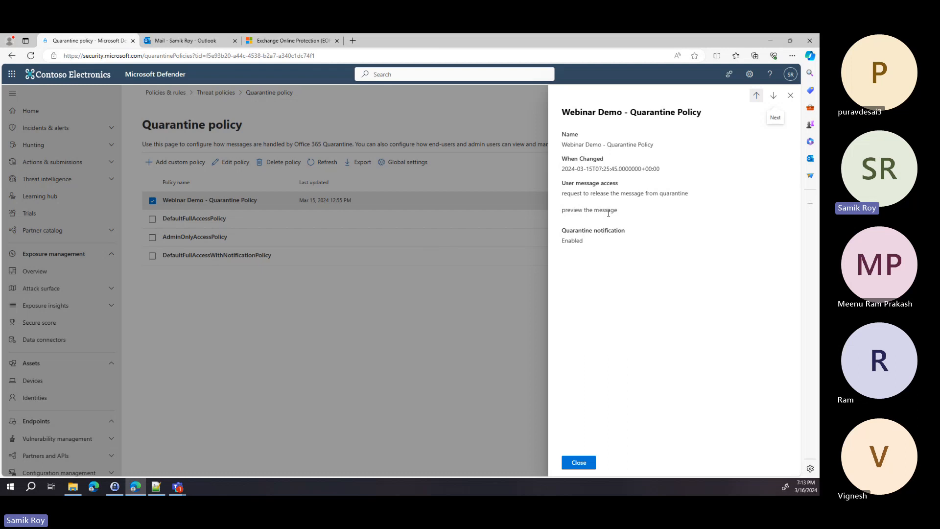
pyautogui.click(790, 95)
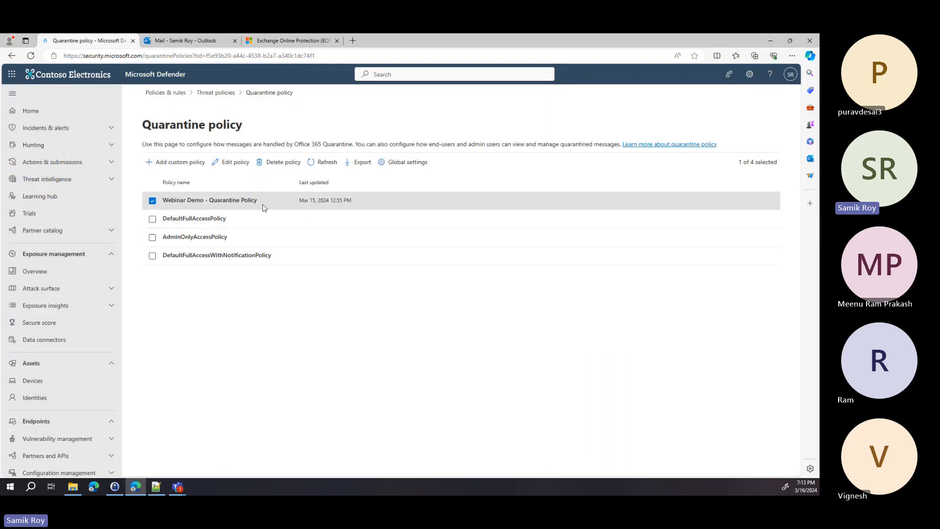
pyautogui.moveTo(264, 207); pyautogui.dragTo(160, 210)
pyautogui.hotkey('ctrl', 'c')
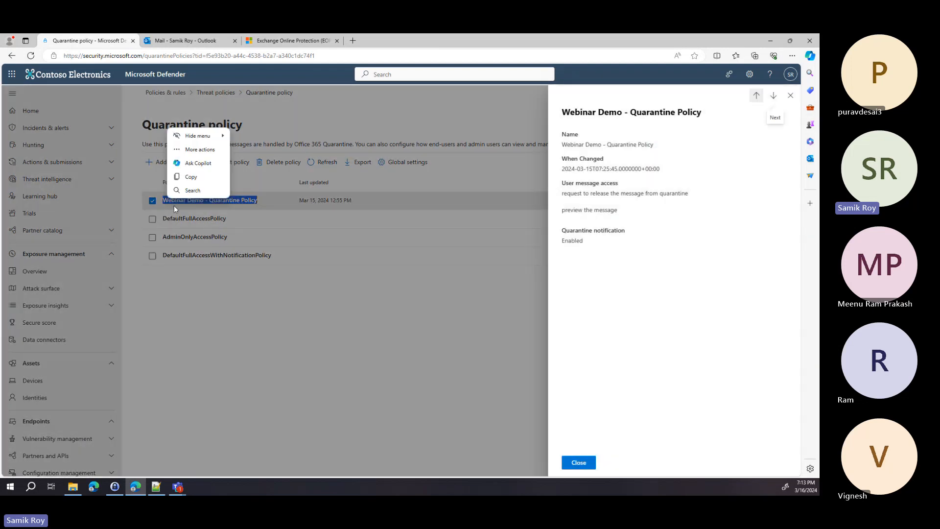
pyautogui.click(579, 462)
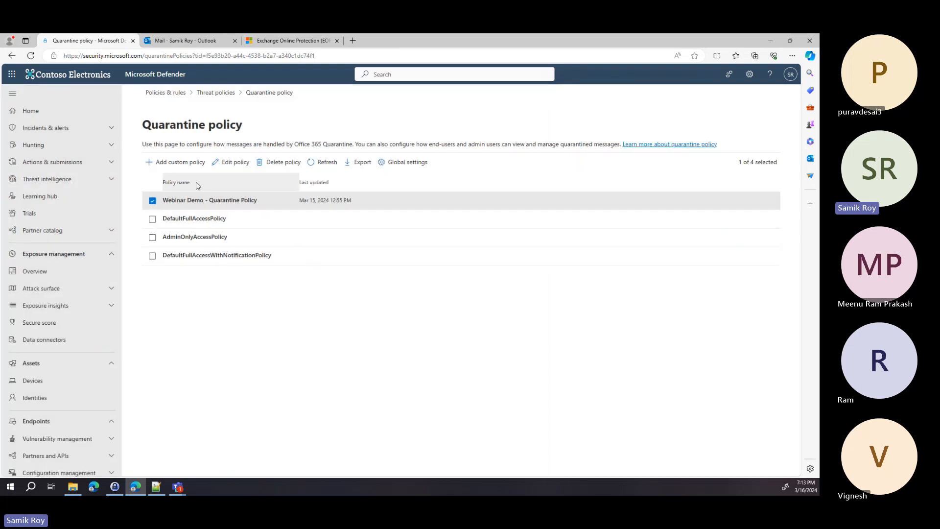
# Step: Start a custom quarantine policy with the pasted name and choose Set specific access (Advanced)
pyautogui.click(176, 162)
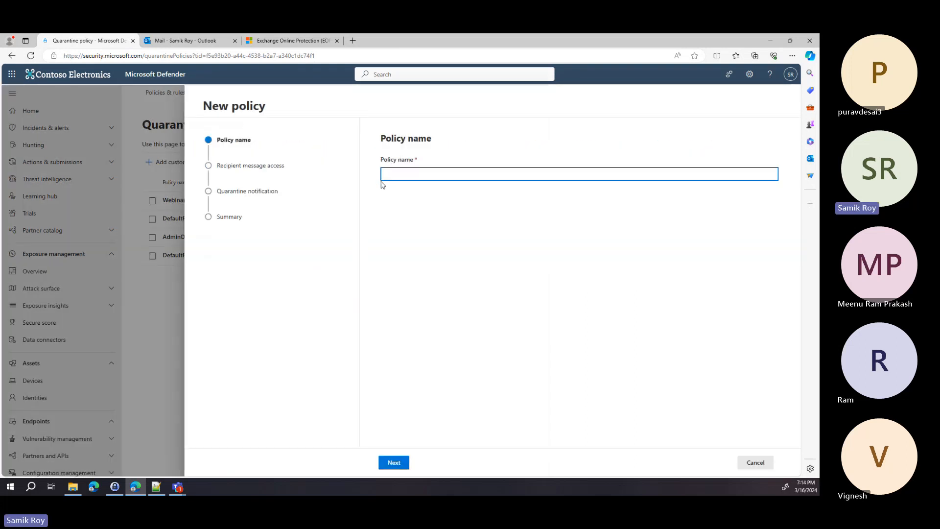
pyautogui.hotkey('ctrl', 'v')
pyautogui.write('ew')
pyautogui.click(406, 466)
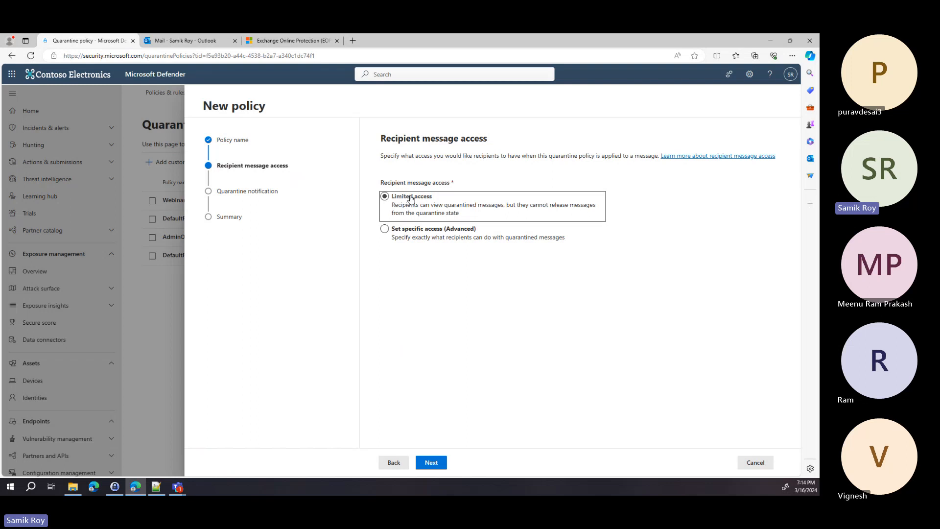
pyautogui.click(409, 232)
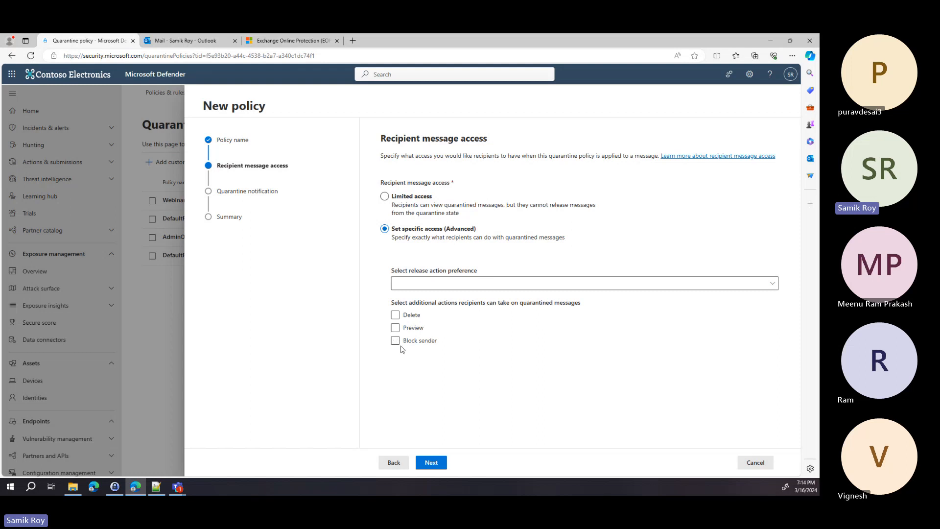
# Step: View the release action choices without picking one, cancel the wizard, and return to Threat policies
pyautogui.click(432, 287)
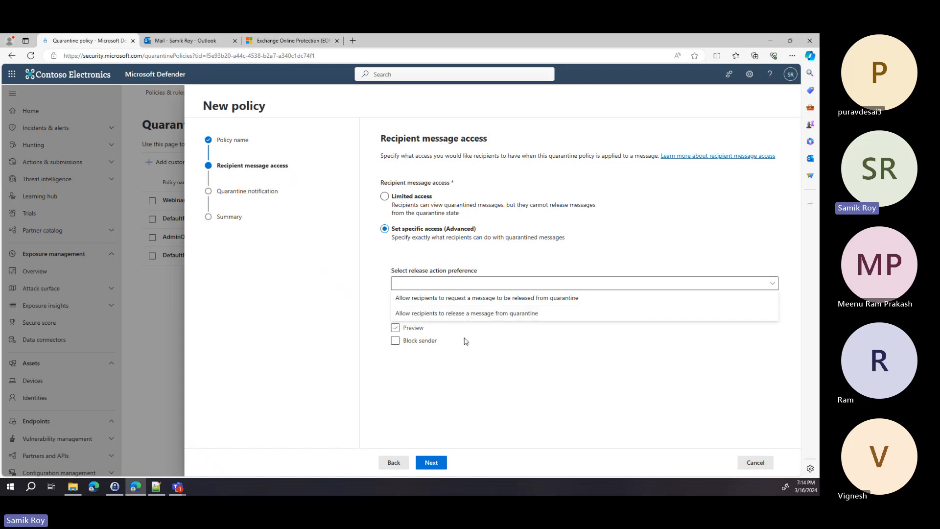
pyautogui.click(501, 353)
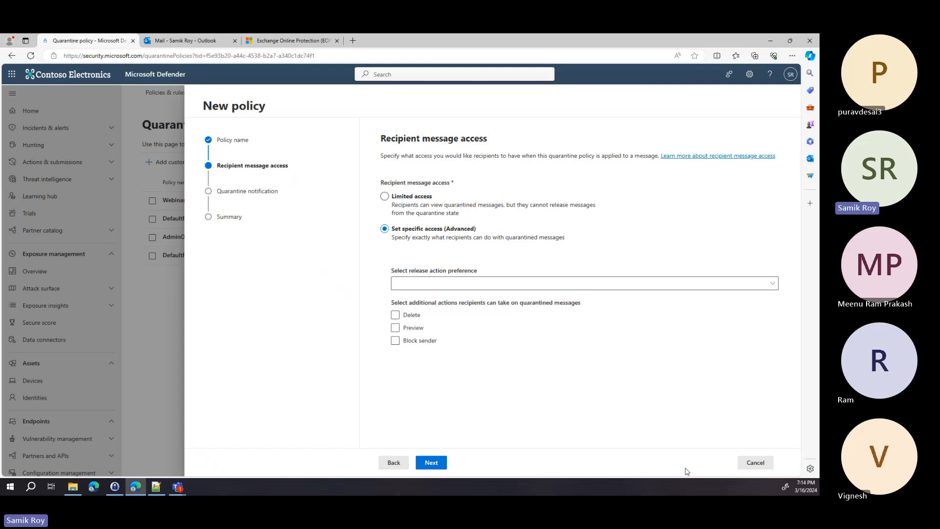
pyautogui.click(756, 462)
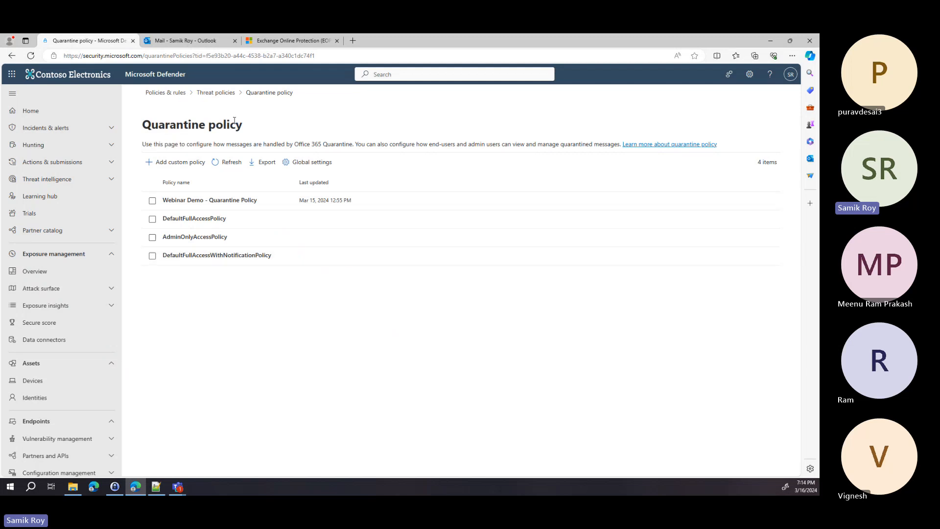
pyautogui.click(228, 98)
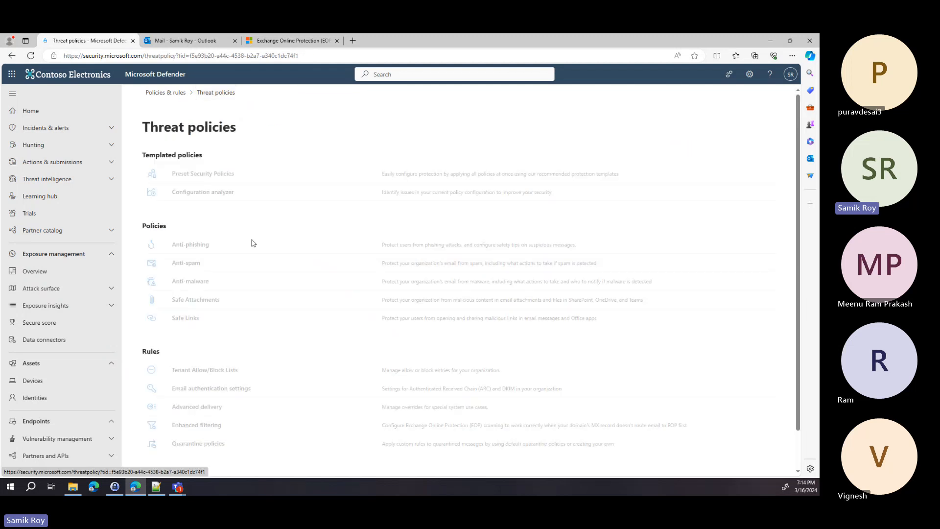
pyautogui.scroll(-1, 286, 318)
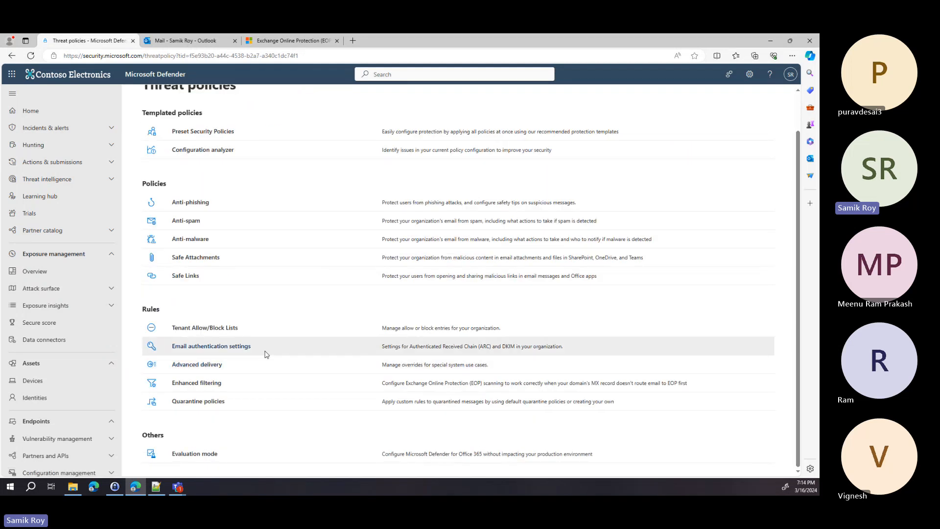
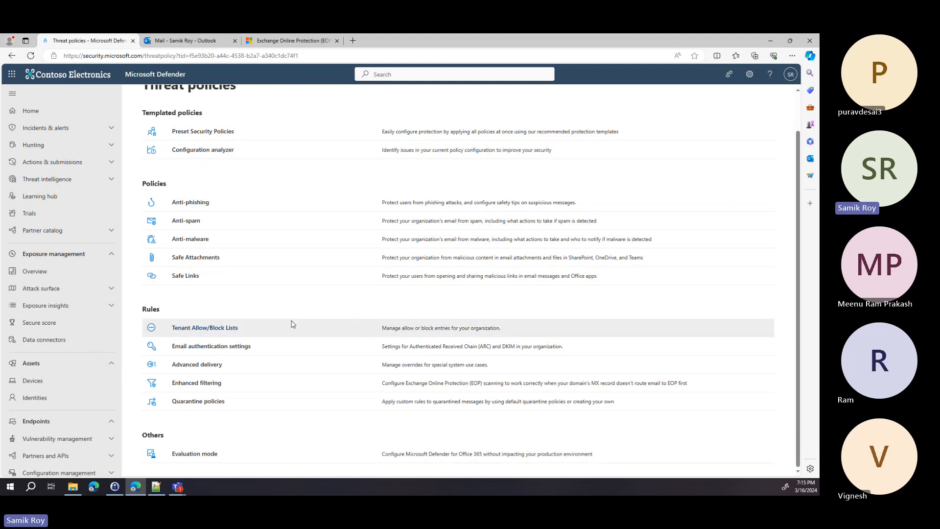
# Step: Open Threat Explorer and review the blocked versus delivered chart and the 47 messages from 15–16 March 2024
pyautogui.scroll(2, 292, 324)
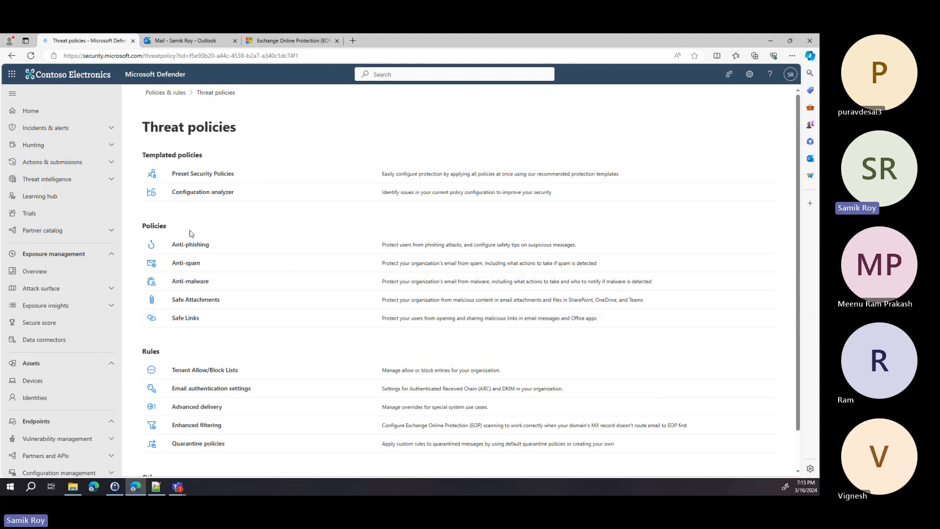
pyautogui.scroll(-6, 78, 378)
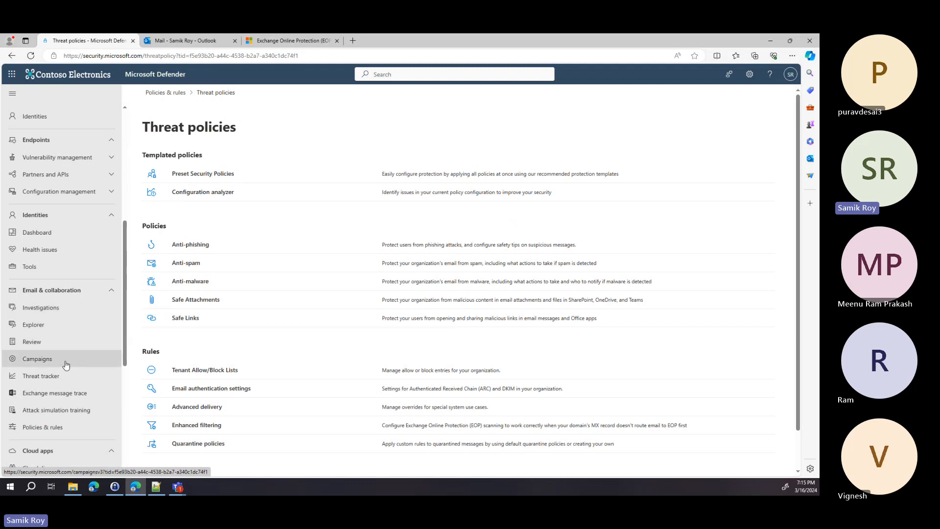
pyautogui.click(62, 327)
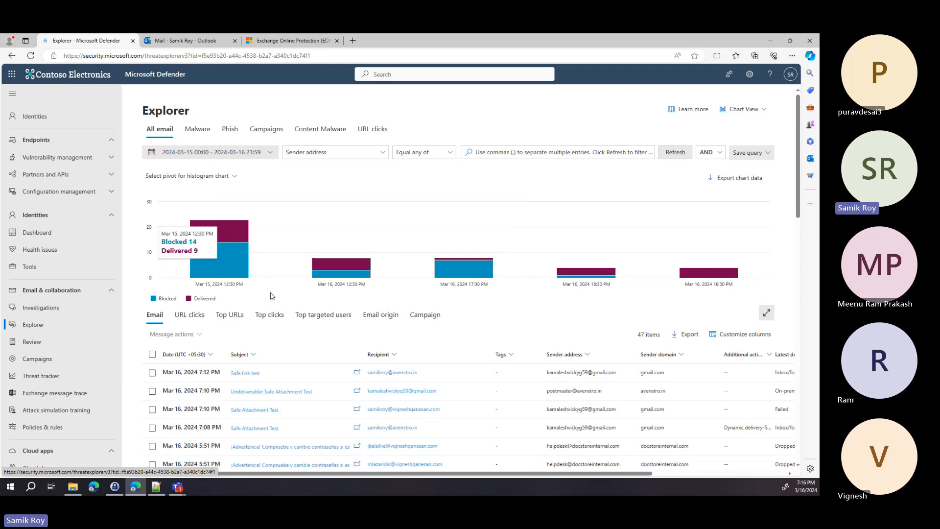
pyautogui.moveTo(225, 263)
pyautogui.scroll(-1, 373, 318)
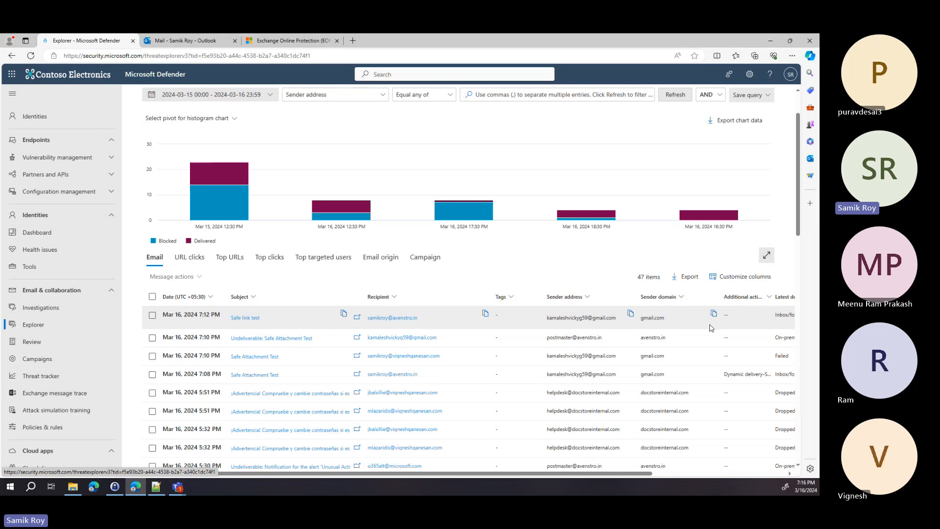
pyautogui.scroll(-1, 711, 327)
pyautogui.scroll(1, 711, 327)
pyautogui.scroll(1, 711, 328)
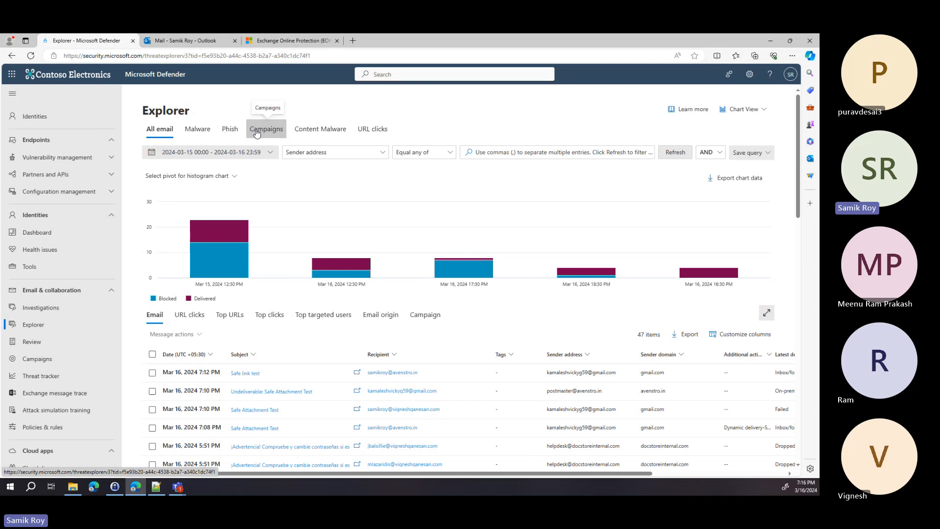
pyautogui.scroll(-1, 57, 339)
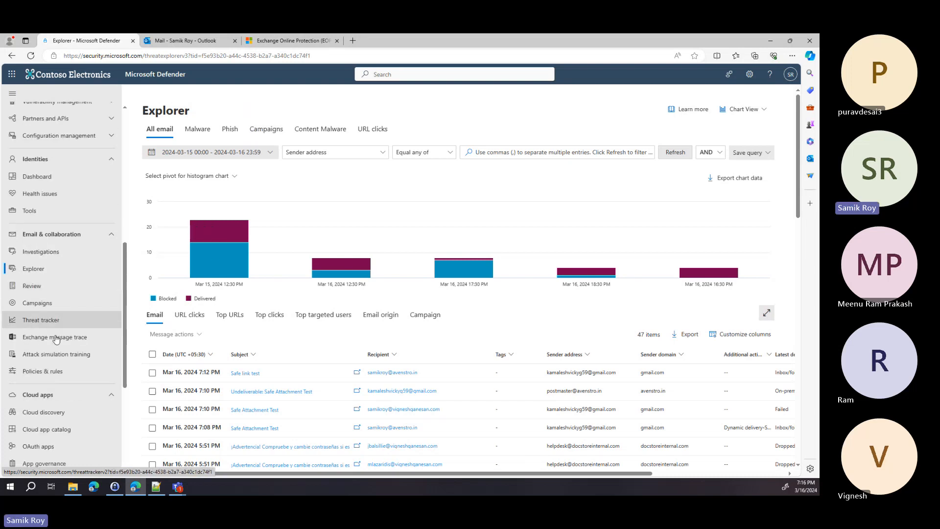
# Step: Go to Policies & rules and open Activity alerts
pyautogui.click(55, 371)
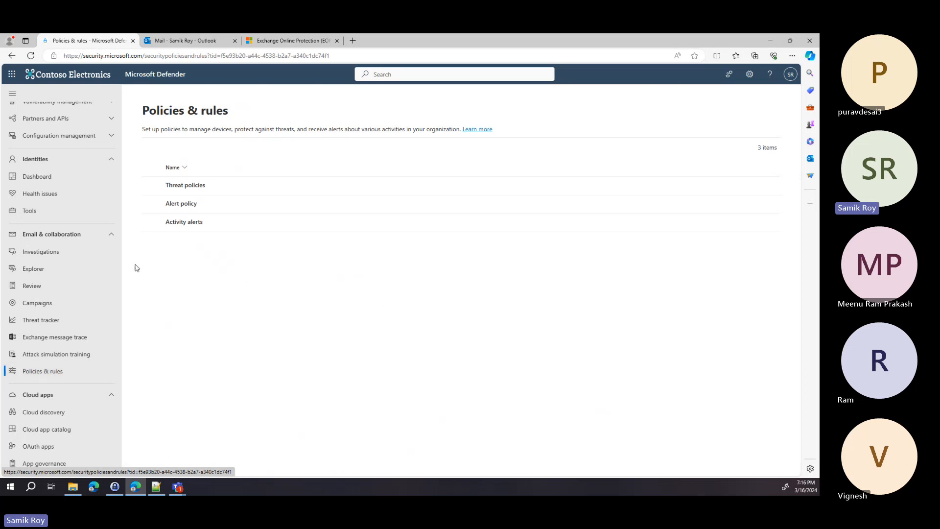
pyautogui.click(185, 224)
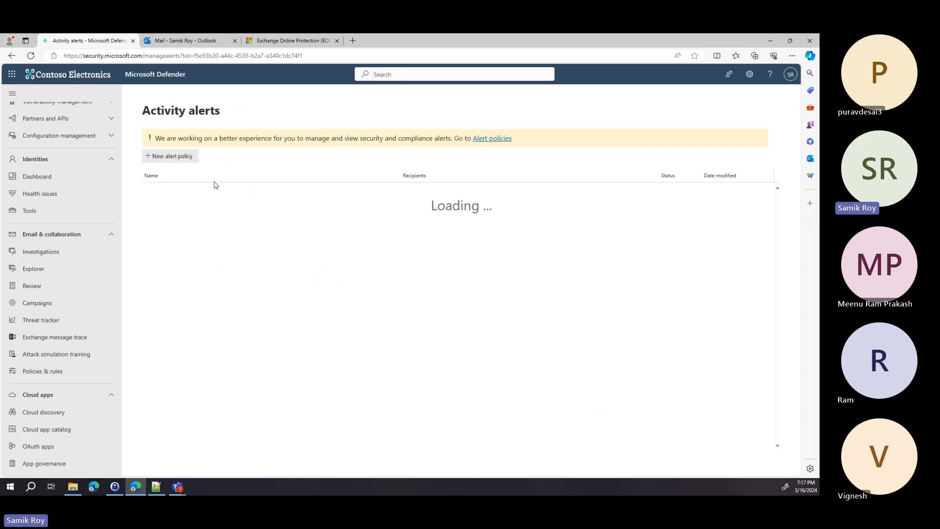
pyautogui.click(189, 161)
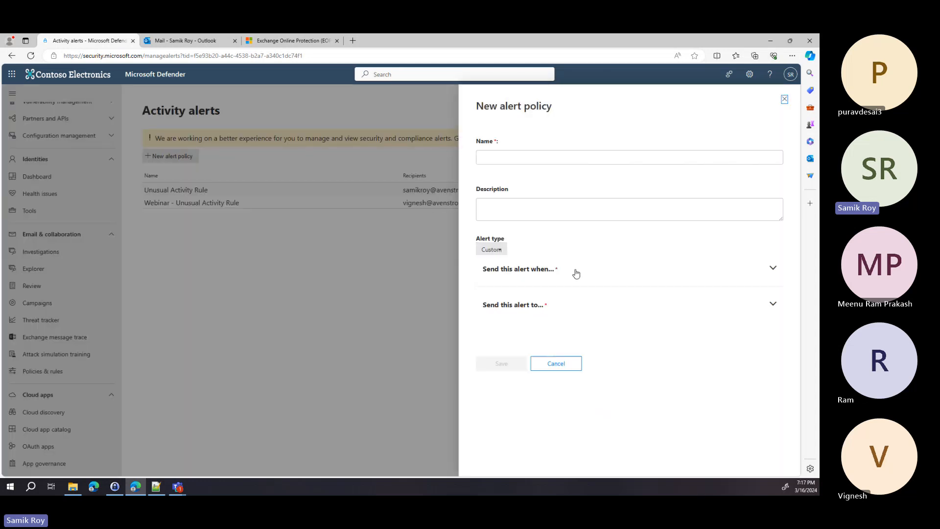
pyautogui.click(739, 271)
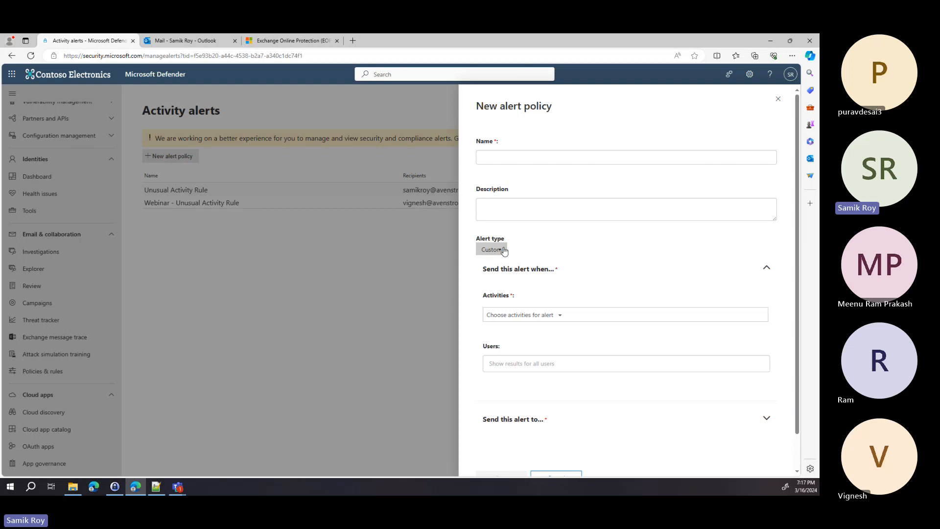
pyautogui.click(549, 318)
pyautogui.scroll(-1, 562, 413)
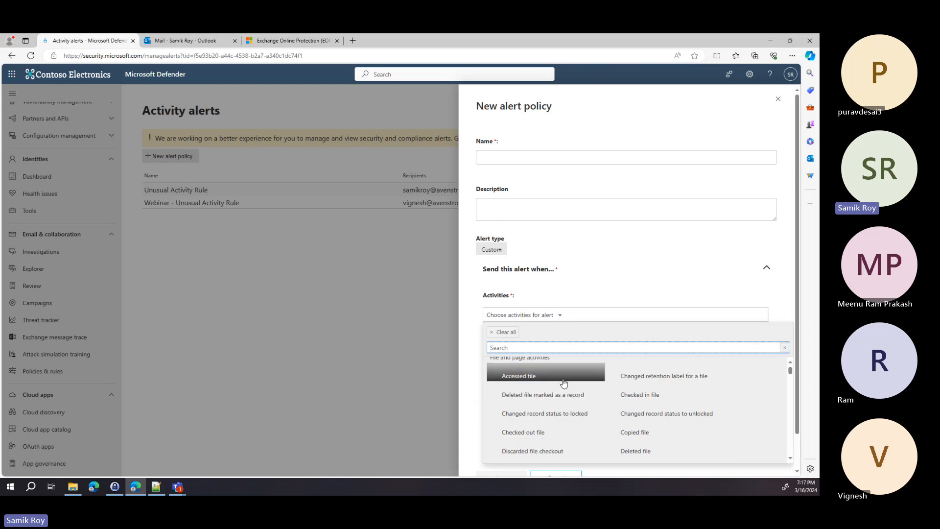
pyautogui.click(779, 101)
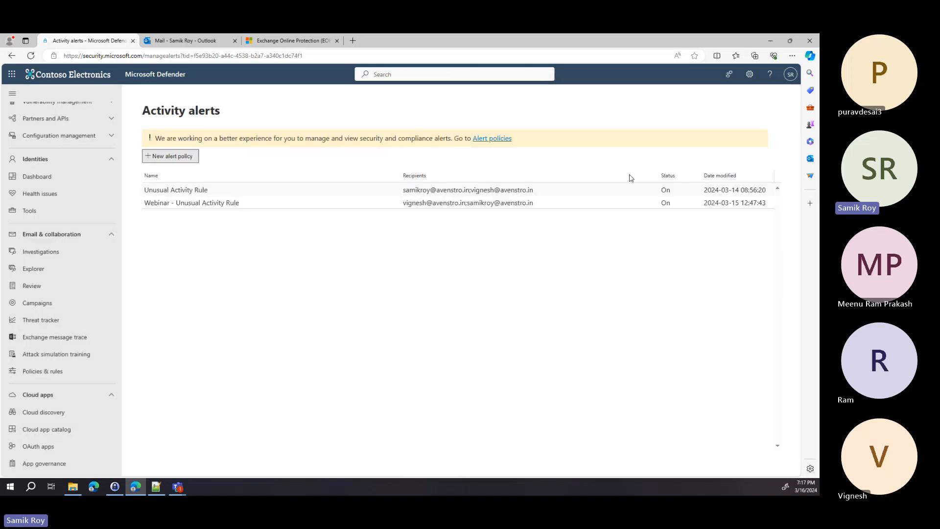
pyautogui.click(180, 205)
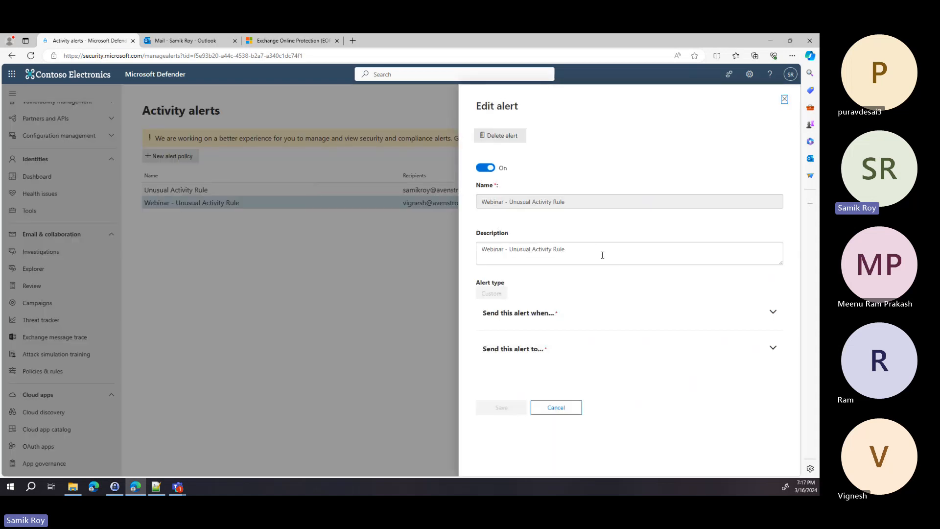
pyautogui.click(772, 312)
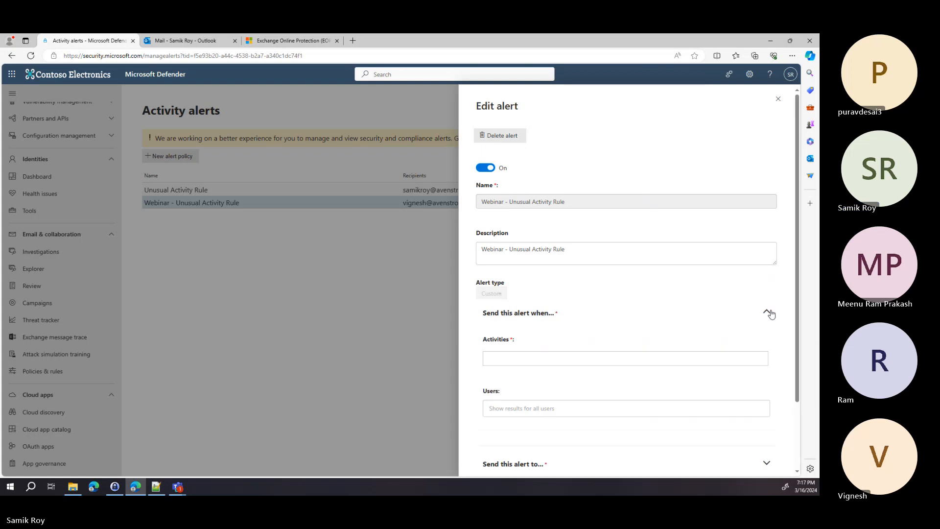
pyautogui.scroll(-1, 771, 312)
pyautogui.scroll(-1, 772, 312)
pyautogui.scroll(2, 773, 312)
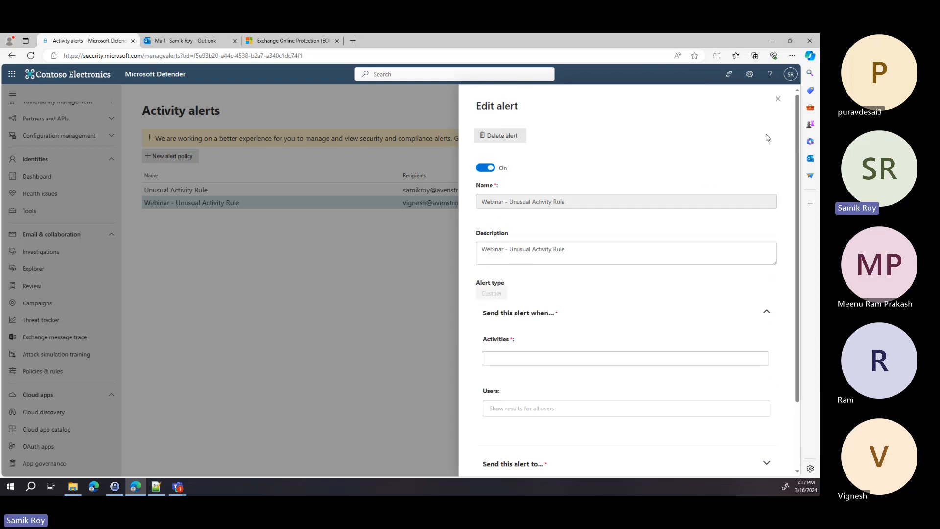
pyautogui.click(779, 101)
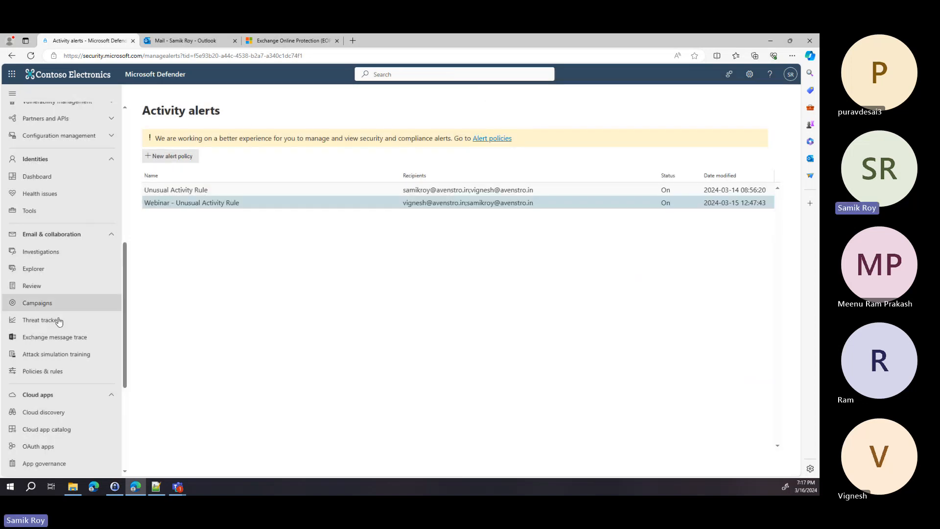
# Step: Open the Alert policy list from Policies & rules and scroll through its 50 policies
pyautogui.click(58, 370)
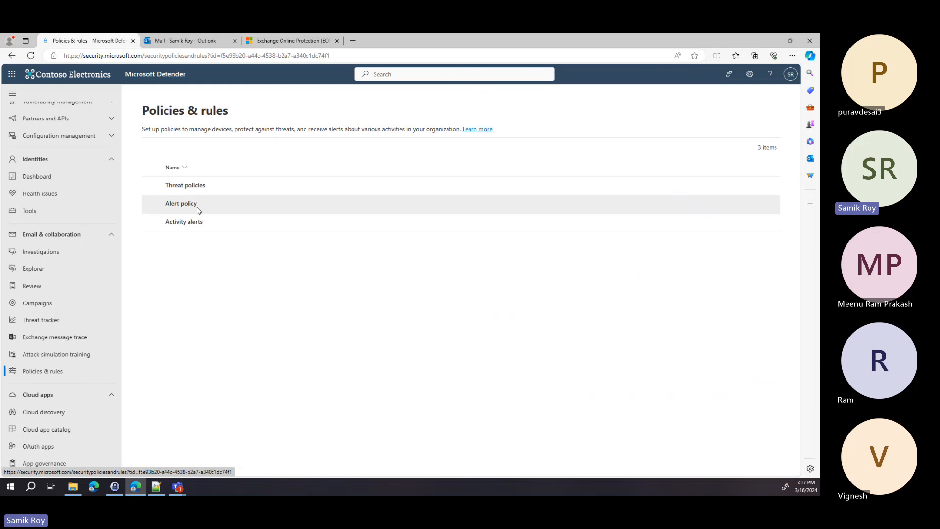
pyautogui.click(191, 210)
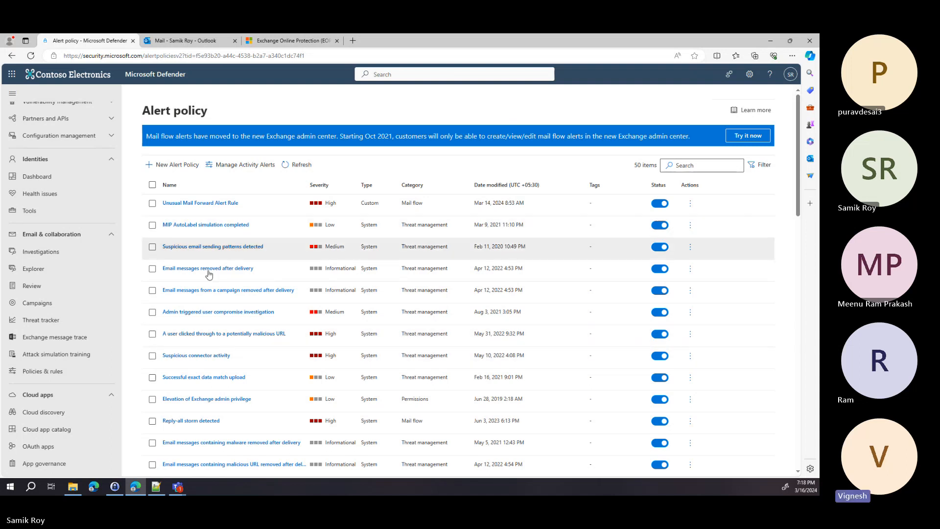
pyautogui.scroll(-1, 51, 294)
pyautogui.scroll(-3, 61, 336)
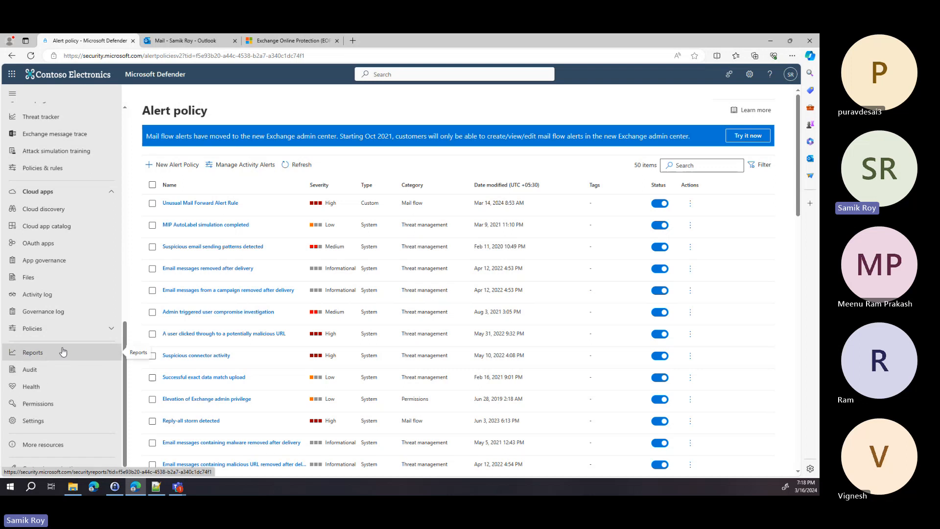
# Step: Open Reports and scroll to the Email & collaboration report group
pyautogui.click(62, 351)
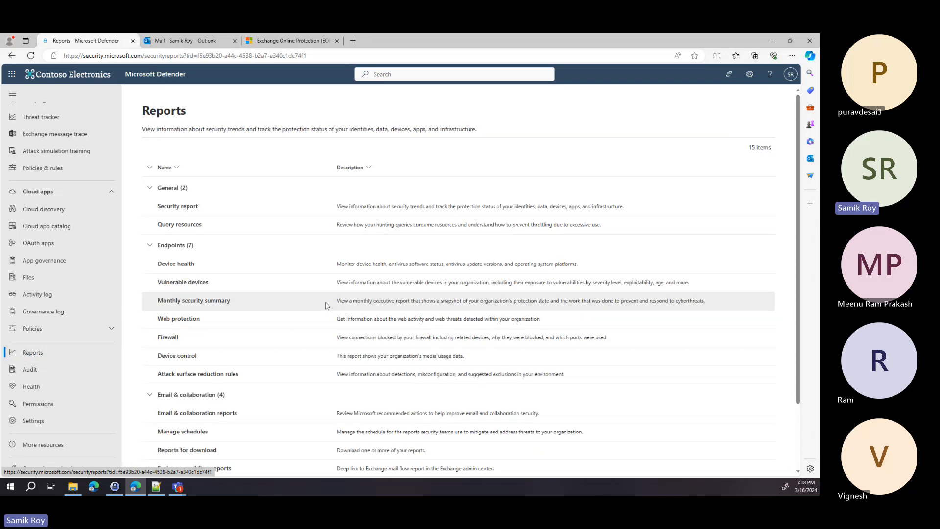
pyautogui.scroll(-2, 294, 314)
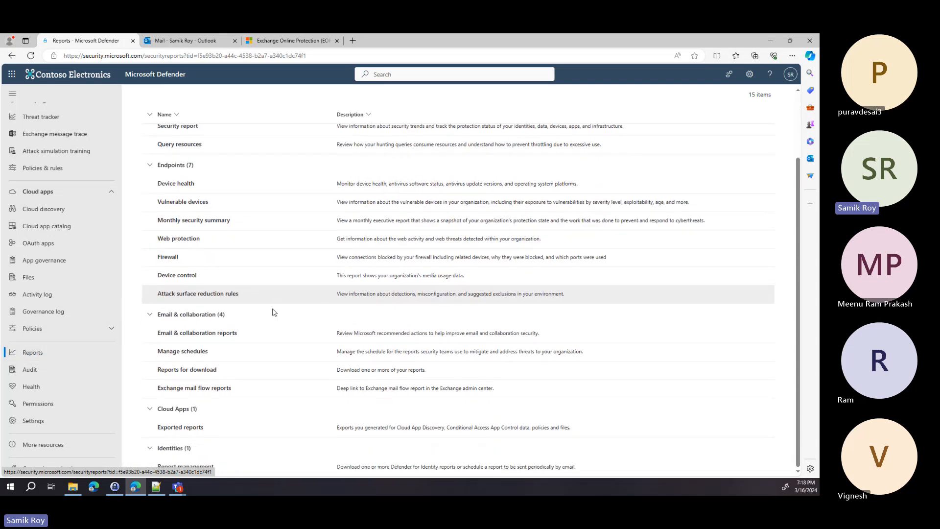
# Step: Open the Email & collaboration reports dashboard and browse its report cards
pyautogui.click(205, 337)
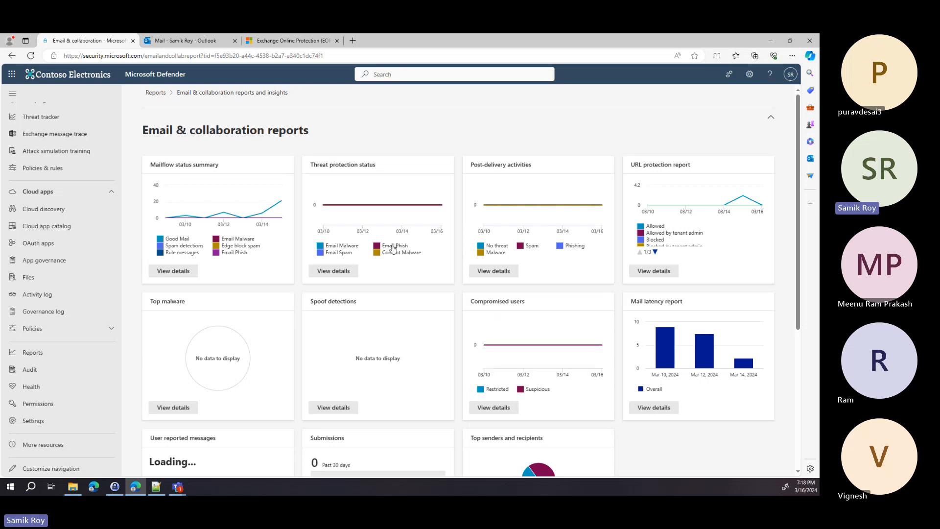
pyautogui.moveTo(743, 200)
pyautogui.scroll(-1, 728, 235)
pyautogui.scroll(1, 728, 235)
pyautogui.moveTo(678, 237)
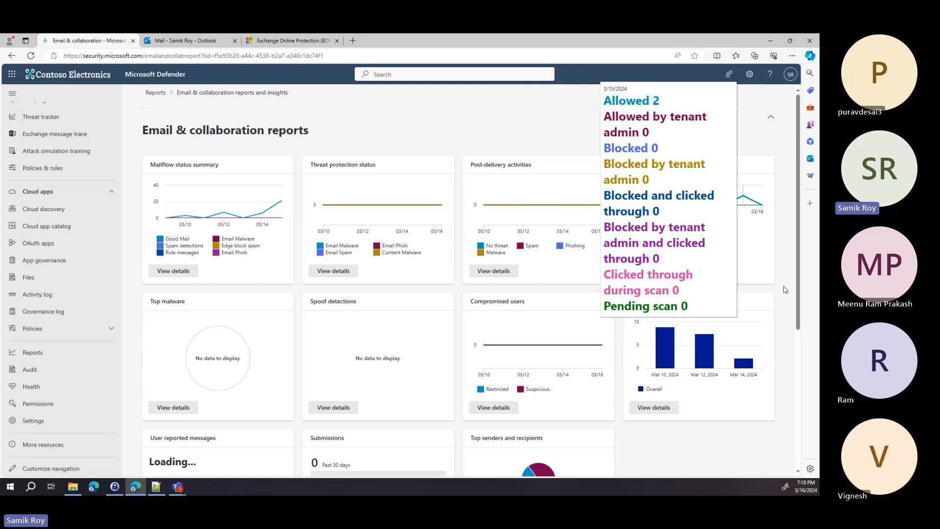
pyautogui.scroll(-1, 786, 289)
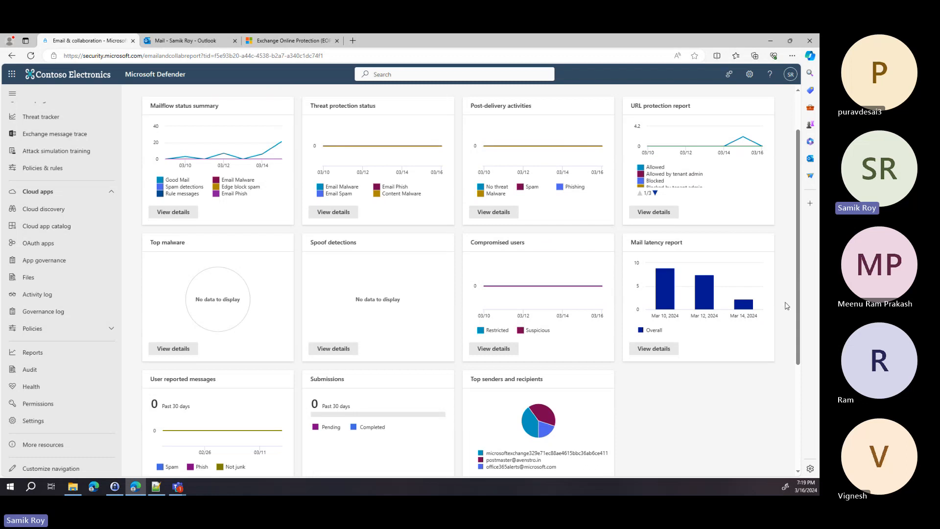
pyautogui.scroll(-1, 770, 316)
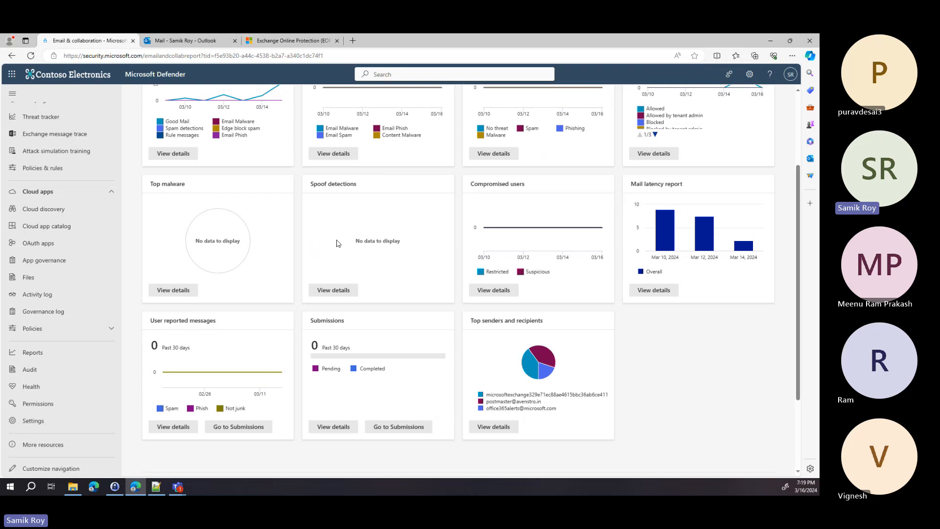
pyautogui.scroll(-1, 353, 243)
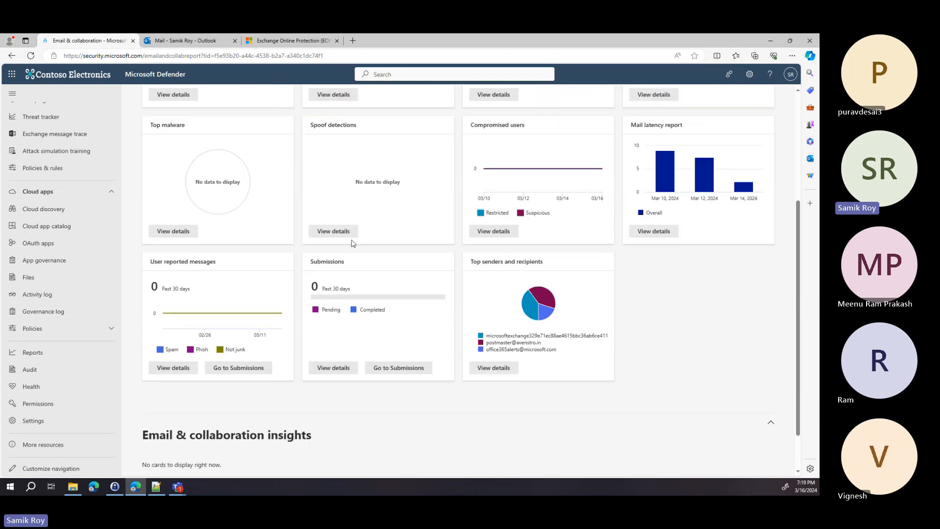
pyautogui.scroll(-1, 353, 243)
pyautogui.scroll(4, 353, 243)
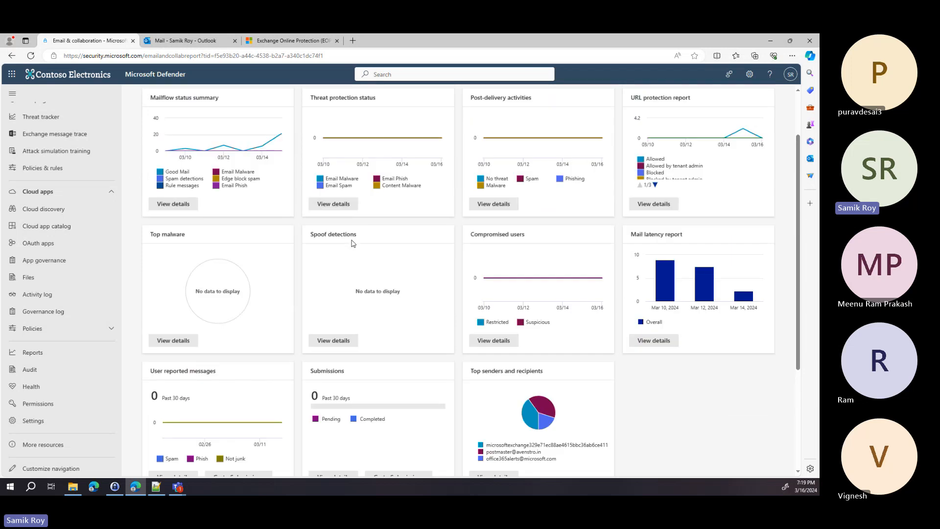
# Step: Collapse the Email & collaboration reports section, then show the Useful Links slide full-screen in PowerPoint
pyautogui.moveTo(390, 220)
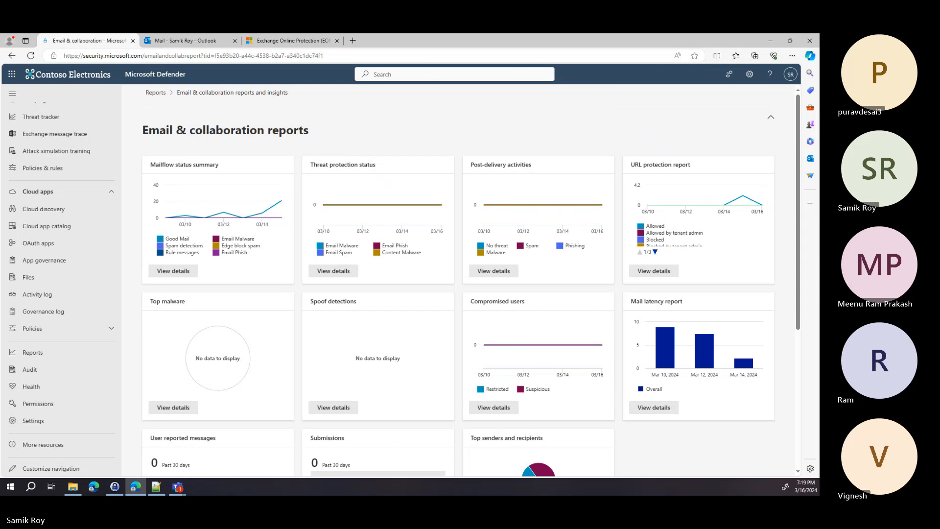
pyautogui.click(446, 136)
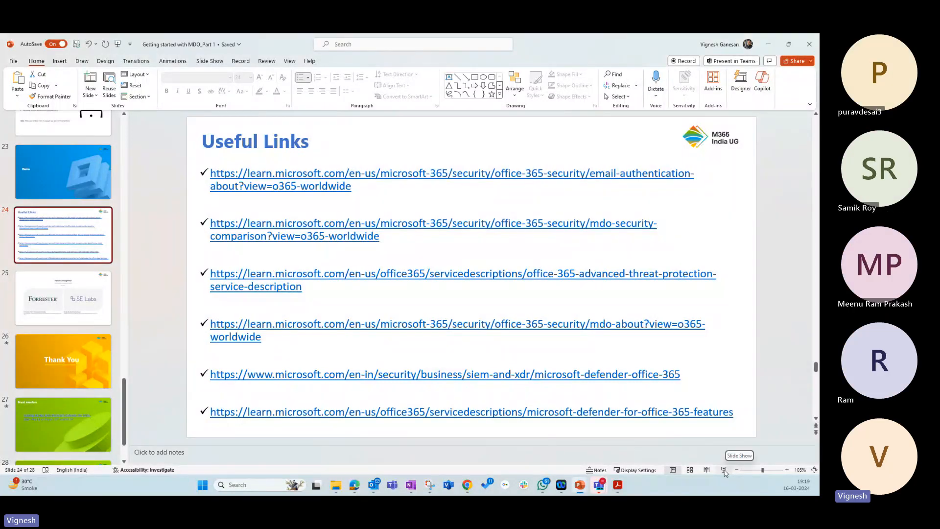
pyautogui.click(724, 470)
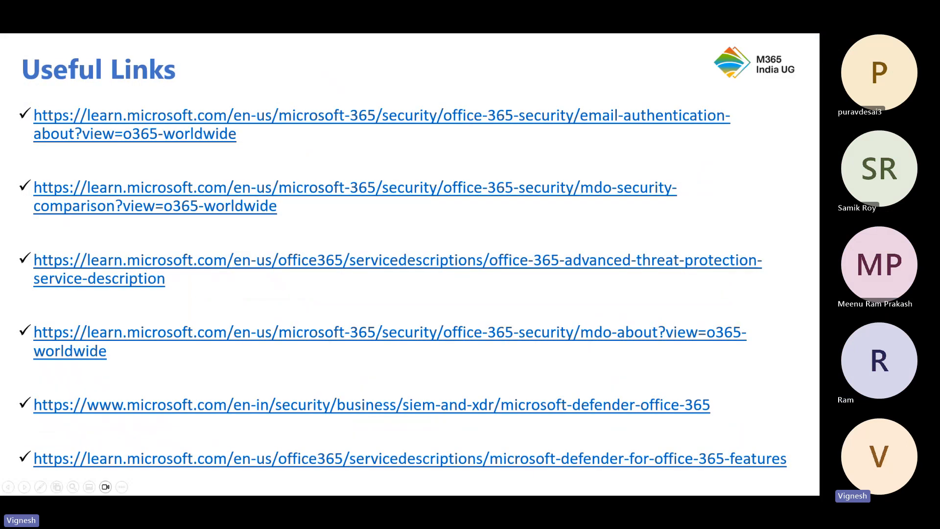